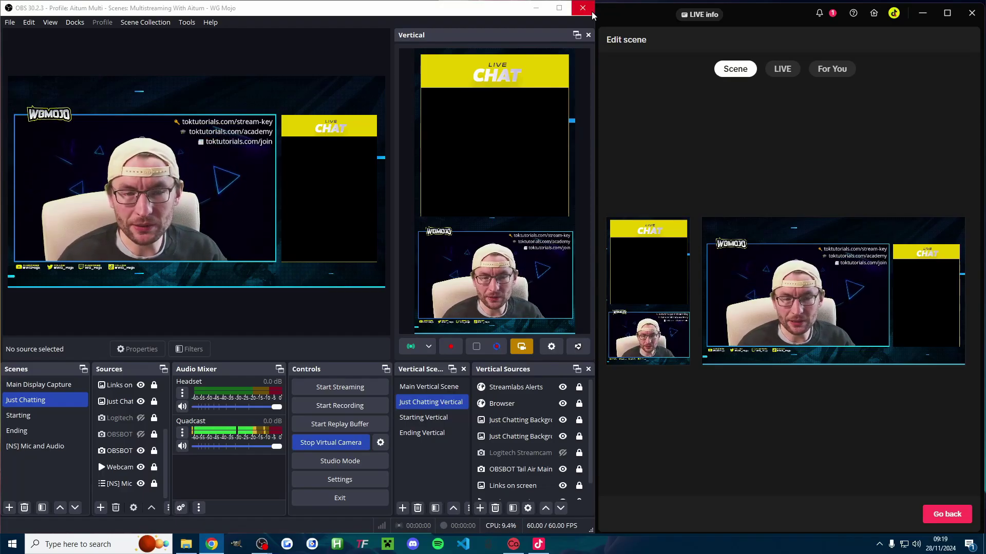
Step: Quit OBS Studio, confirming the exit even though outputs are still active
{"action": "left_click", "coordinate": [589, 14]}
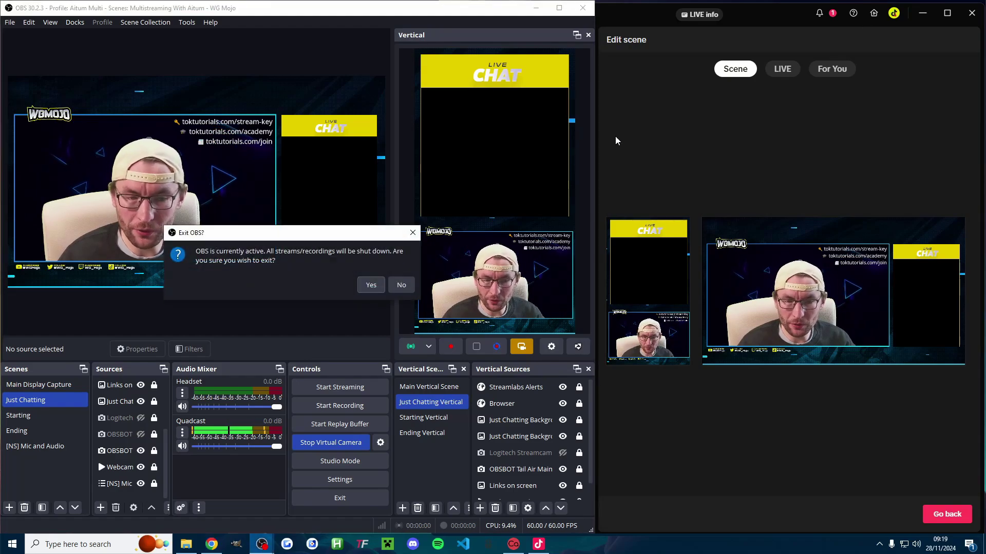
{"action": "left_click", "coordinate": [378, 288]}
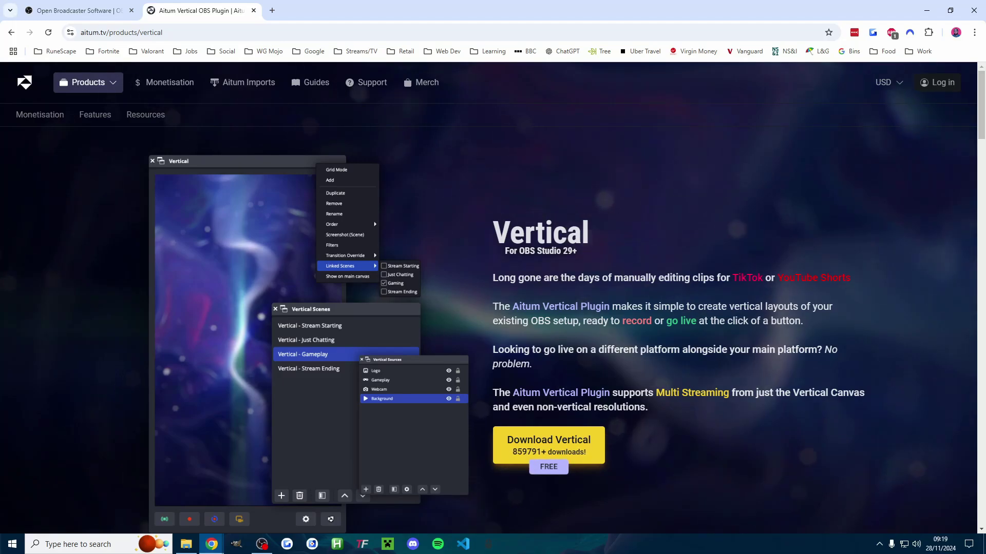
Step: Go to the Aitum Multistream product page from the site's Products menu
{"action": "mouse_move", "coordinate": [89, 83]}
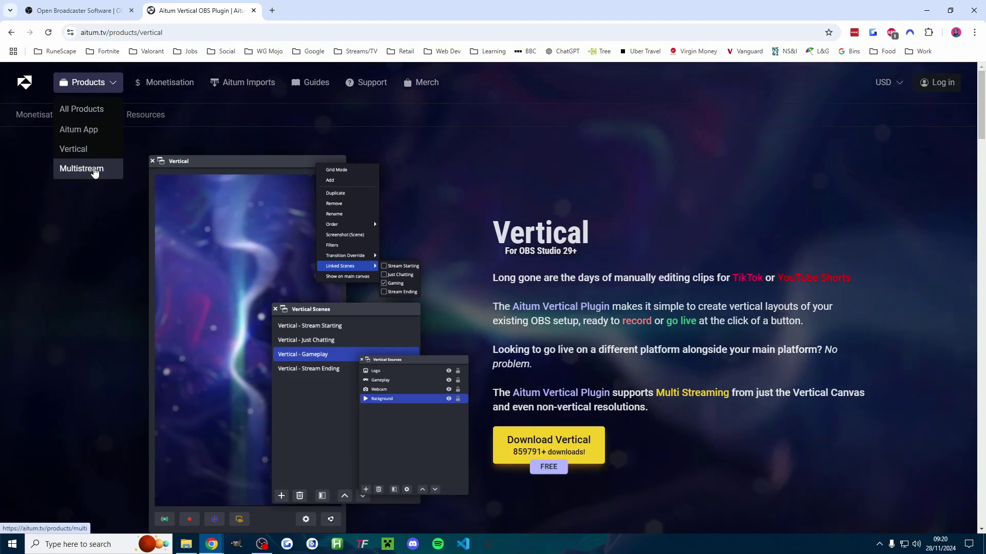
{"action": "left_click", "coordinate": [92, 169]}
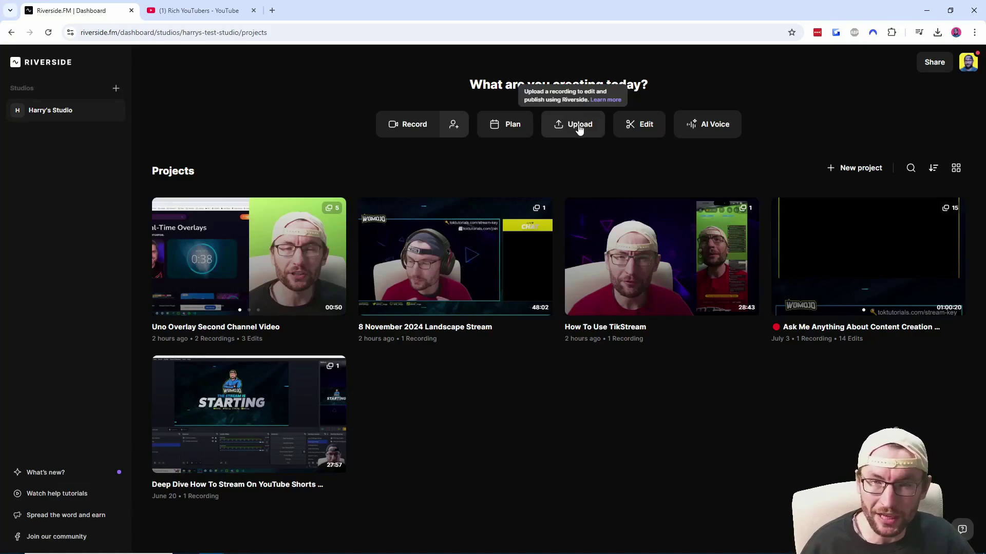
Step: Open the 8 November 2024 Landscape Stream recording in the editor and switch it to 9:16
{"action": "left_click", "coordinate": [455, 256]}
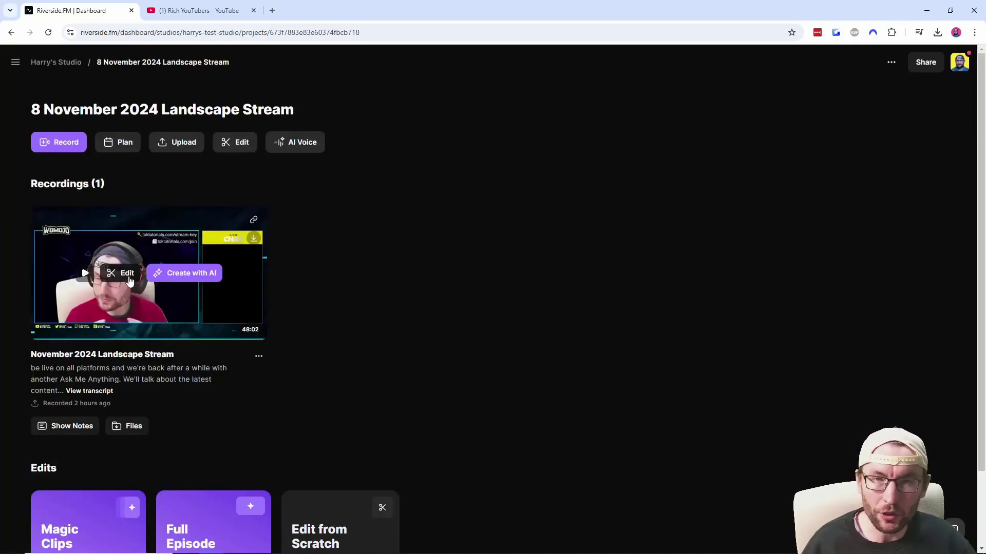
{"action": "left_click", "coordinate": [127, 273]}
{"action": "left_click", "coordinate": [492, 58]}
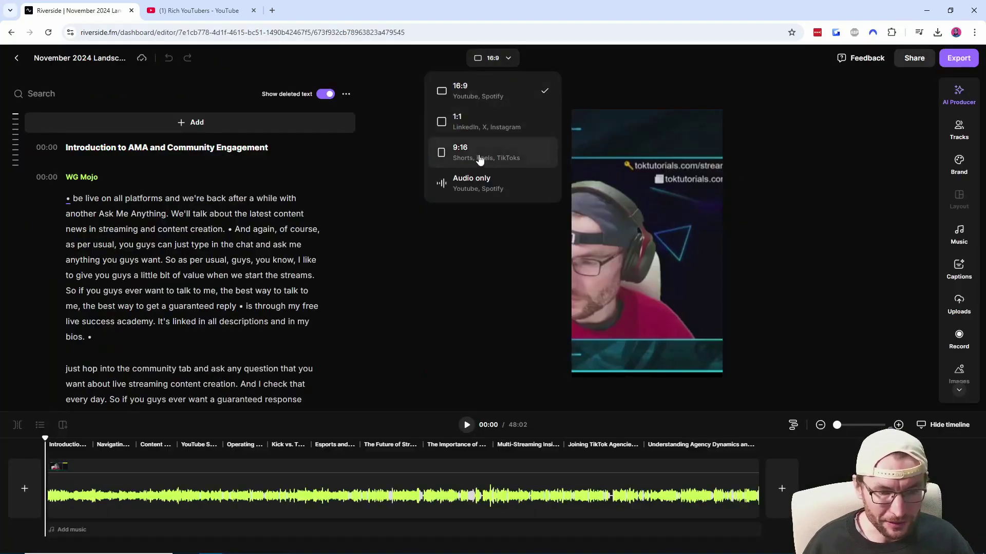
{"action": "left_click", "coordinate": [480, 161]}
Step: Select the passage in the Joining TikTok Agencies for Success chapter and bring up its actions menu
{"action": "mouse_move", "coordinate": [16, 139]}
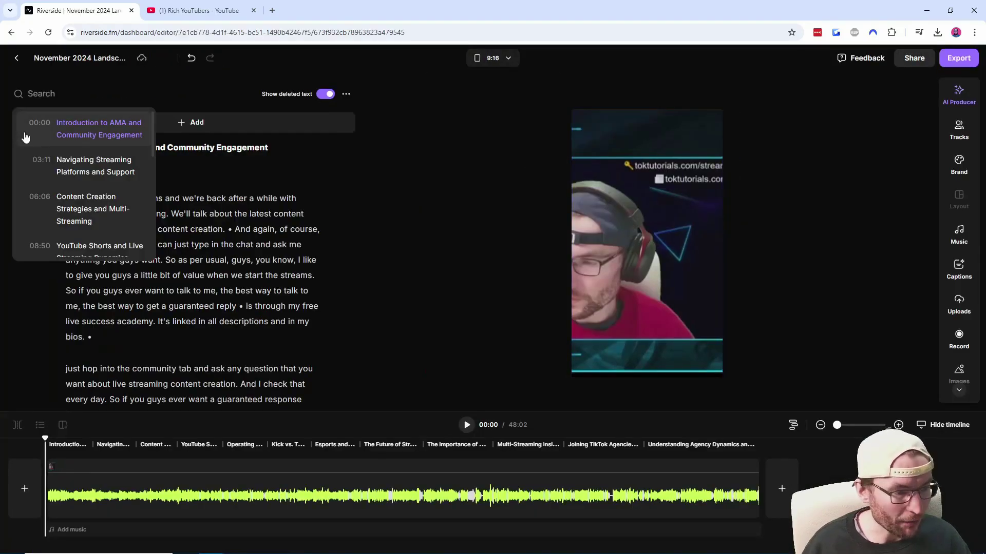
{"action": "scroll", "coordinate": [89, 174], "scroll_direction": "down", "scroll_amount": 3}
{"action": "scroll", "coordinate": [89, 175], "scroll_direction": "down", "scroll_amount": 3}
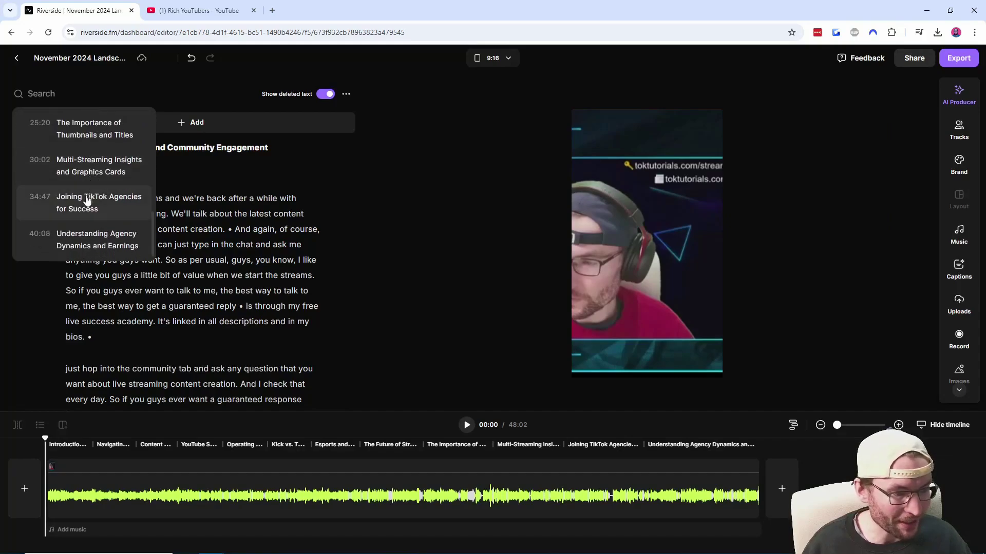
{"action": "left_click", "coordinate": [115, 209]}
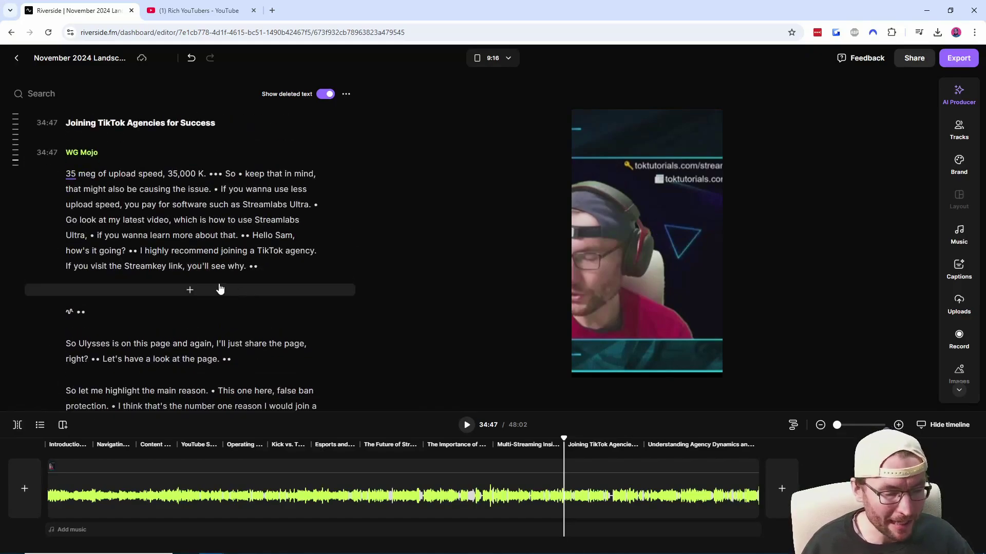
{"action": "scroll", "coordinate": [225, 305], "scroll_direction": "down", "scroll_amount": 4}
{"action": "left_click_drag", "start_coordinate": [118, 189], "coordinate": [177, 390]}
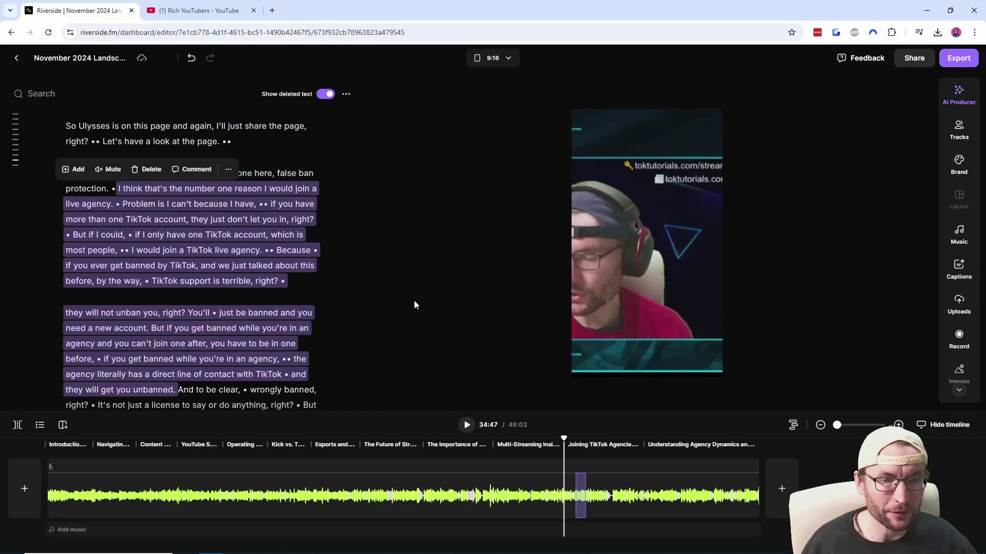
{"action": "left_click", "coordinate": [228, 170]}
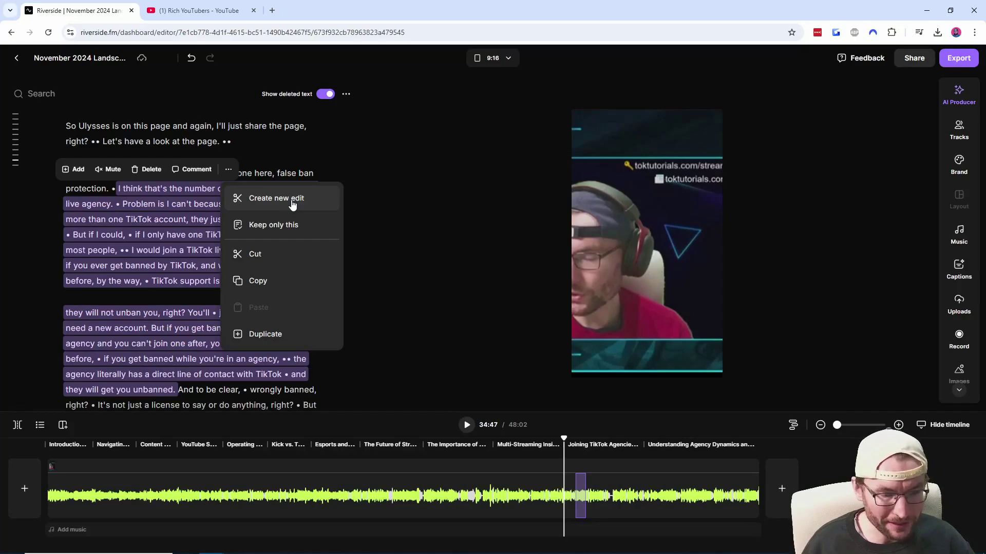
Step: Create a new edit from the agency passage with all pauses removed at Super fast pacing
{"action": "left_click", "coordinate": [293, 203]}
{"action": "left_click", "coordinate": [124, 221]}
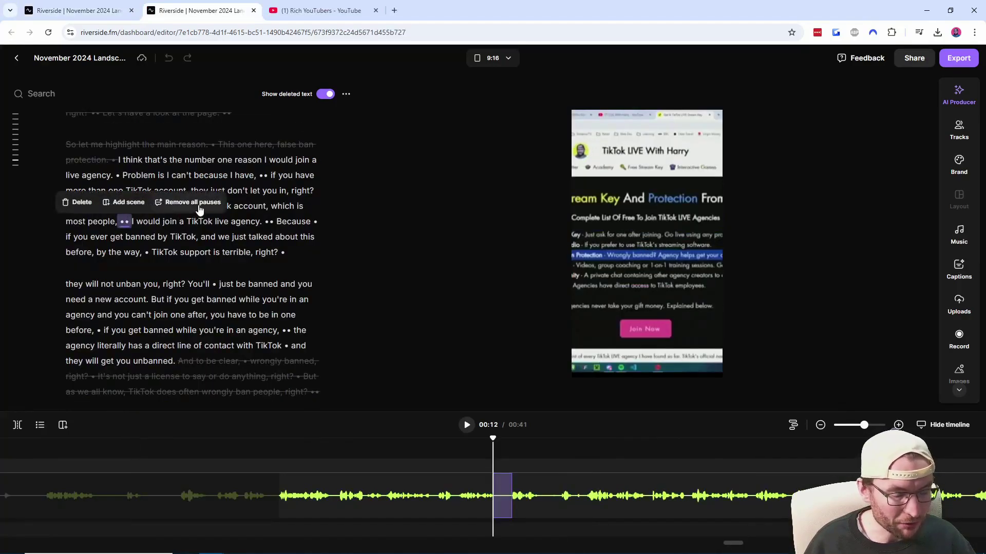
{"action": "left_click", "coordinate": [199, 203]}
{"action": "left_click_drag", "start_coordinate": [895, 170], "coordinate": [925, 170]}
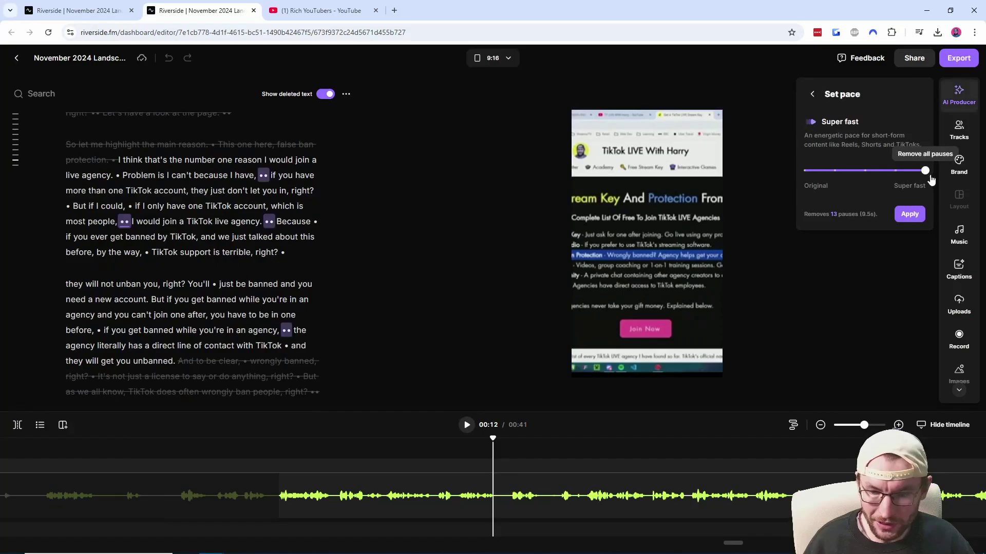
{"action": "left_click", "coordinate": [909, 214]}
Step: Zoom and reposition the video so webcam and chat fill the vertical frame
{"action": "left_click", "coordinate": [650, 107]}
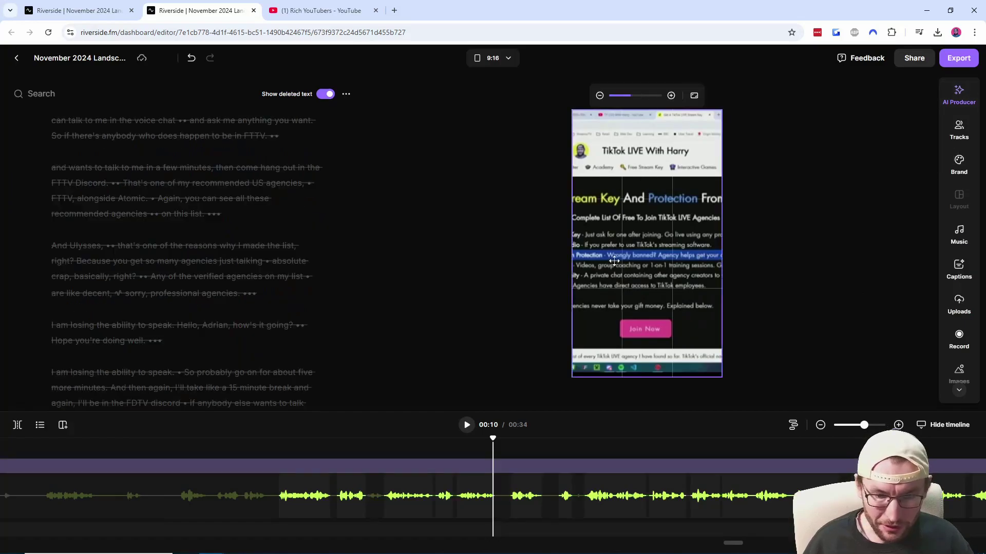
{"action": "left_click_drag", "start_coordinate": [614, 261], "coordinate": [759, 264]}
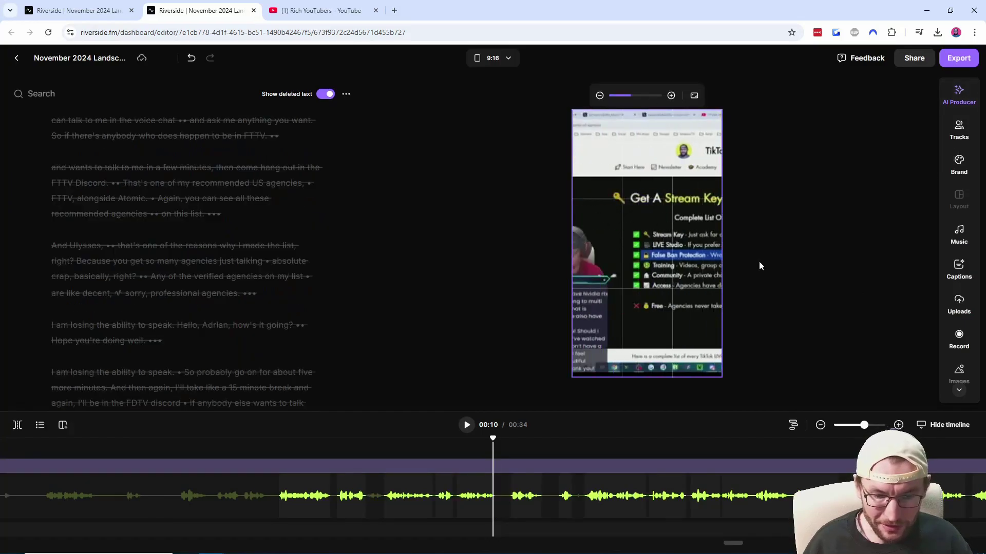
{"action": "left_click", "coordinate": [671, 95]}
{"action": "left_click_drag", "start_coordinate": [690, 244], "coordinate": [688, 204]}
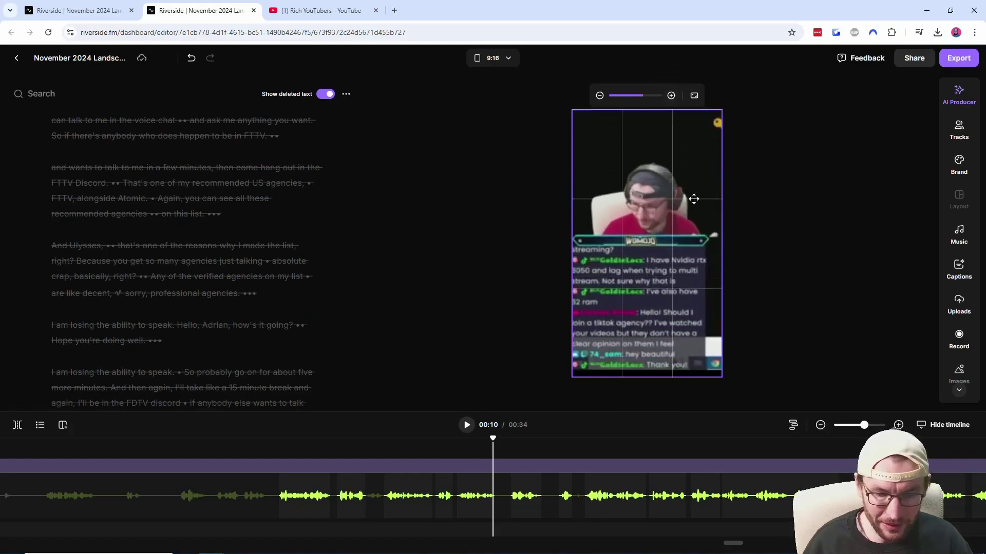
Step: Add fourth-preset highlighted-word captions and place them above the head at the top of the video
{"action": "left_click", "coordinate": [959, 271]}
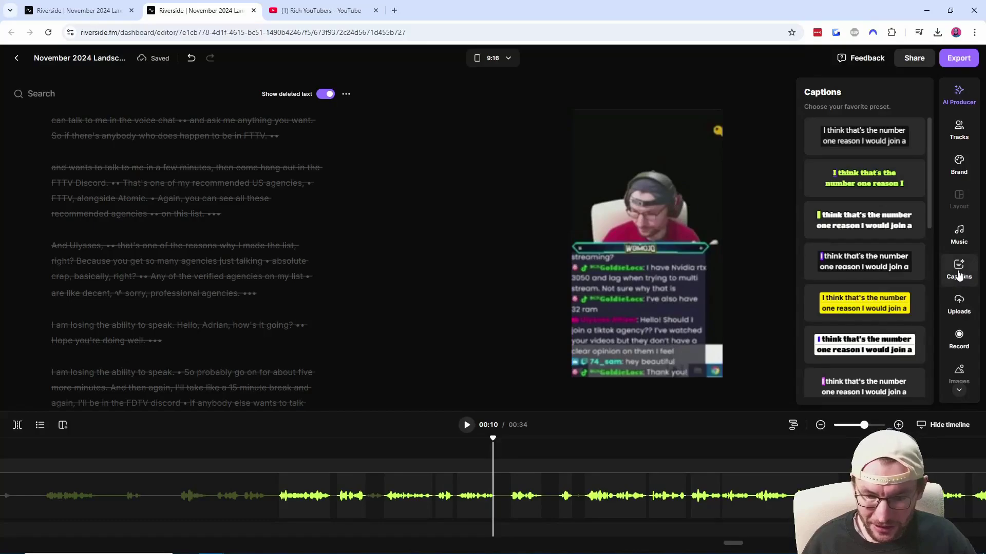
{"action": "left_click", "coordinate": [844, 261]}
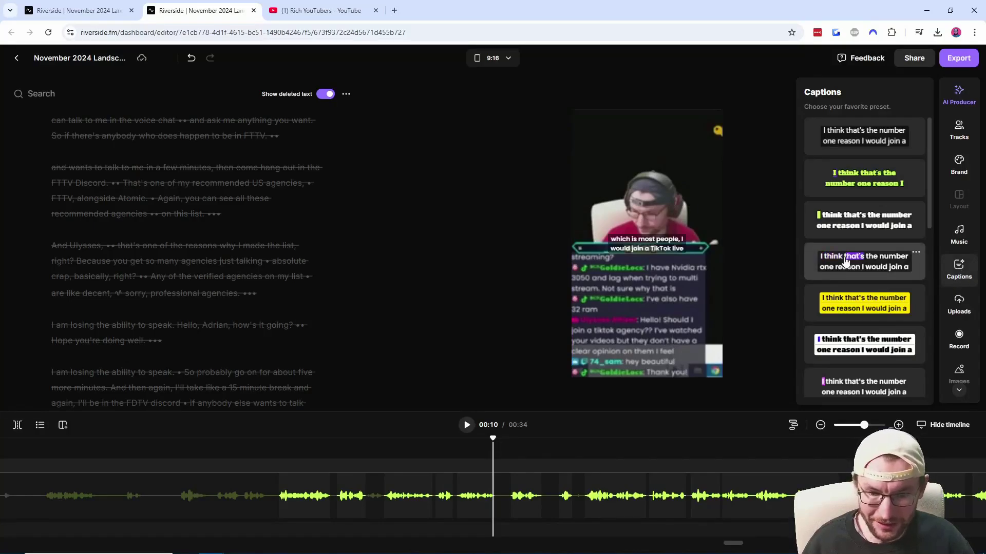
{"action": "left_click_drag", "start_coordinate": [649, 243], "coordinate": [649, 152]}
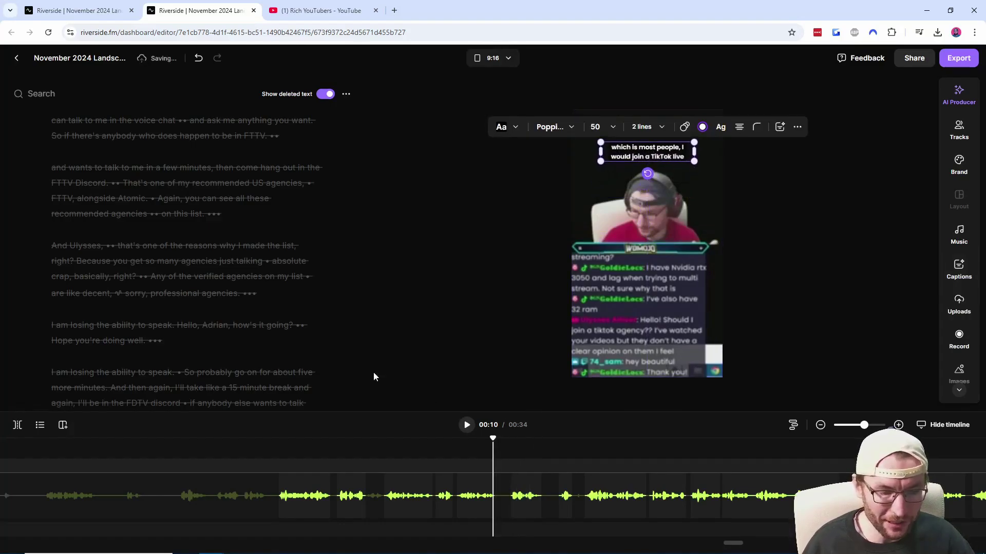
{"action": "left_click", "coordinate": [493, 440]}
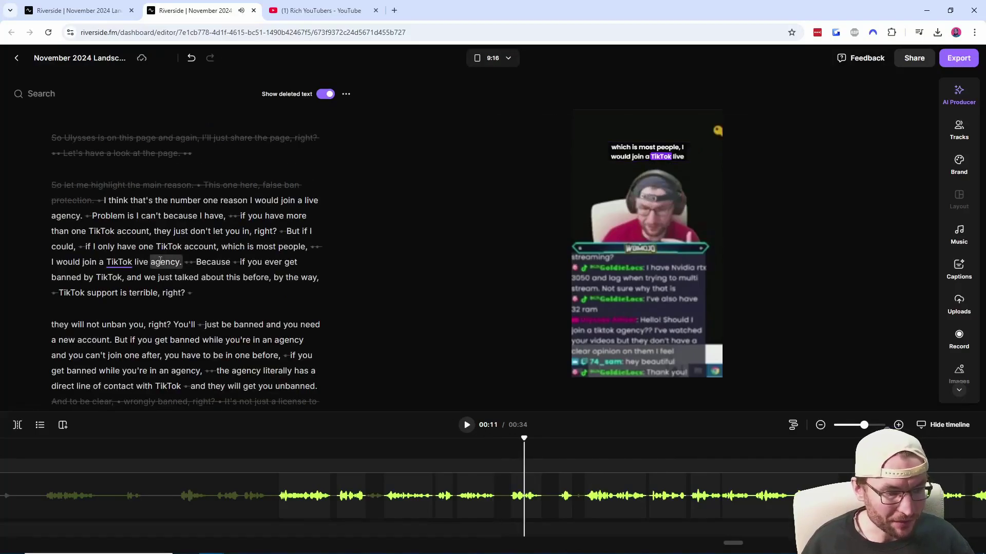
{"action": "left_click", "coordinate": [176, 262]}
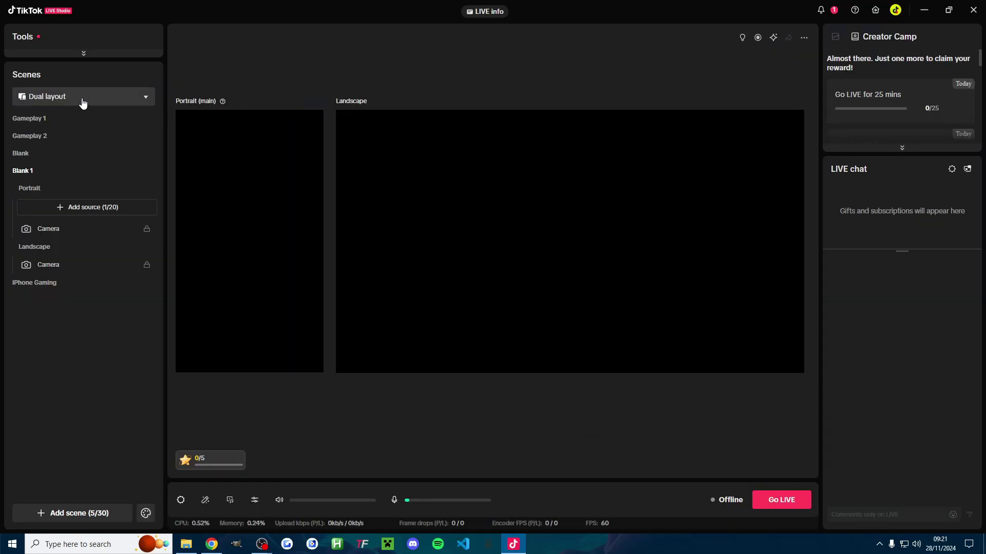
Step: Keep TikTok LIVE Studio on the Dual scene layout, then minimise it to bring OBS forward
{"action": "left_click", "coordinate": [84, 99]}
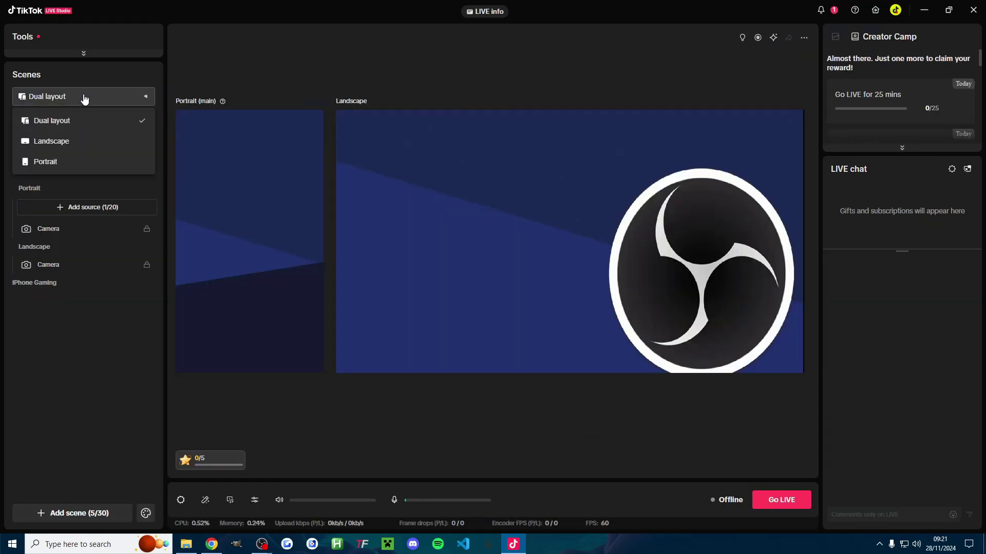
{"action": "left_click", "coordinate": [83, 126]}
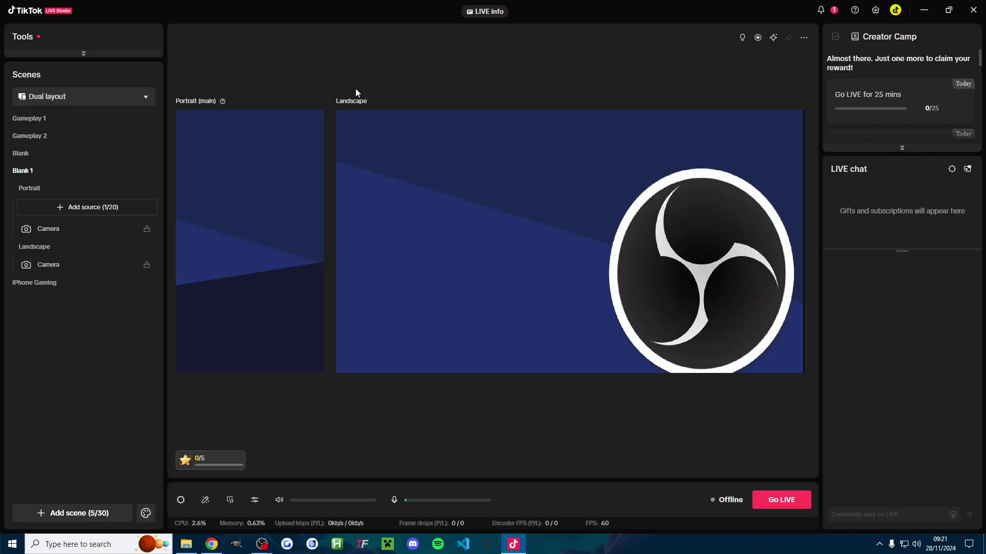
{"action": "left_click", "coordinate": [925, 11]}
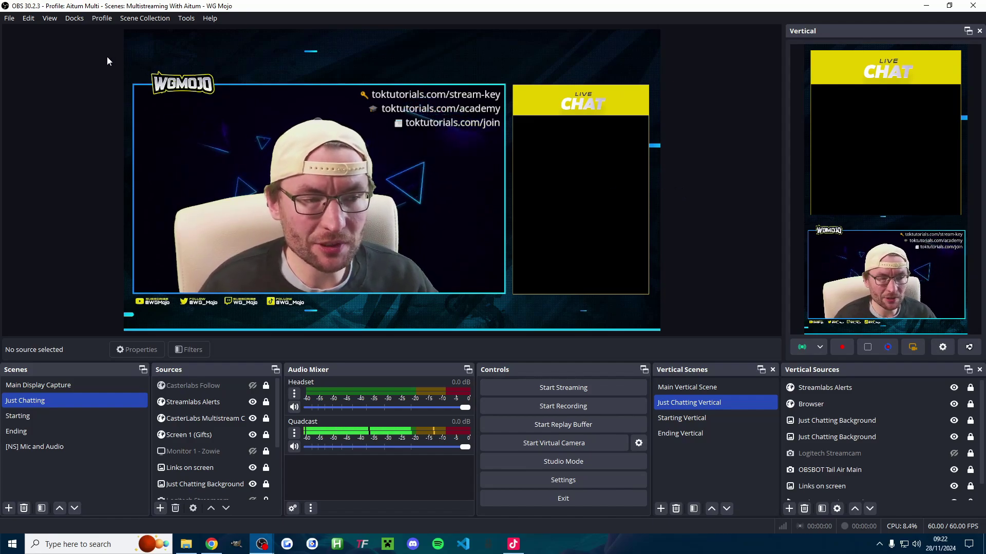
Step: Create a new OBS profile named 'Virtual Cam Profile'
{"action": "left_click", "coordinate": [101, 19]}
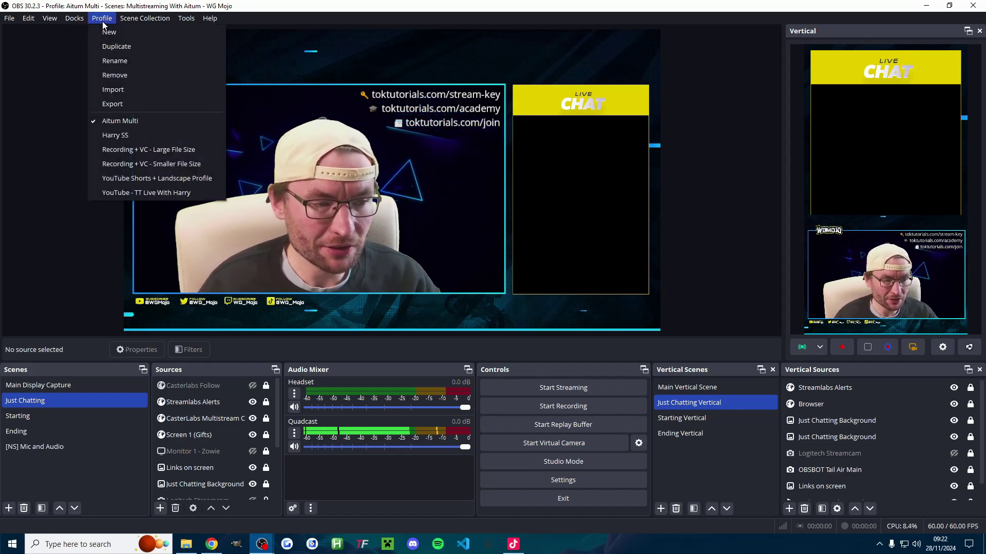
{"action": "left_click", "coordinate": [109, 32]}
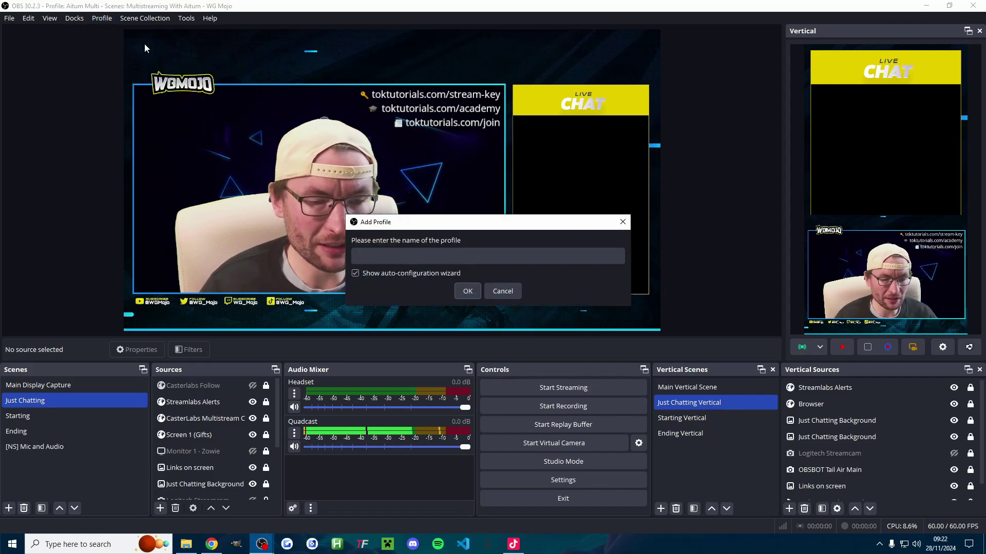
{"action": "type", "text": "Virtual Cam Profile"}
{"action": "key", "text": "ctrl+a"}
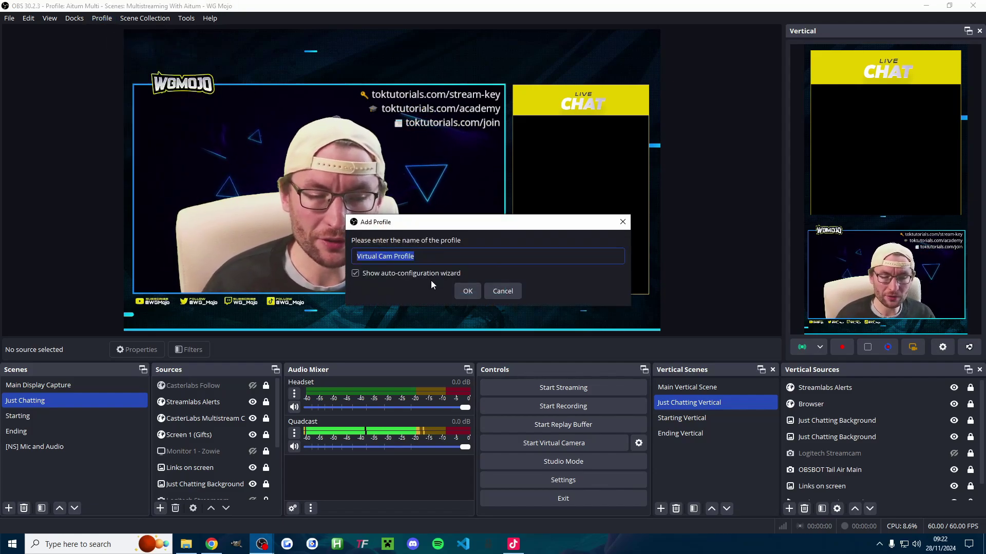
{"action": "left_click", "coordinate": [429, 255]}
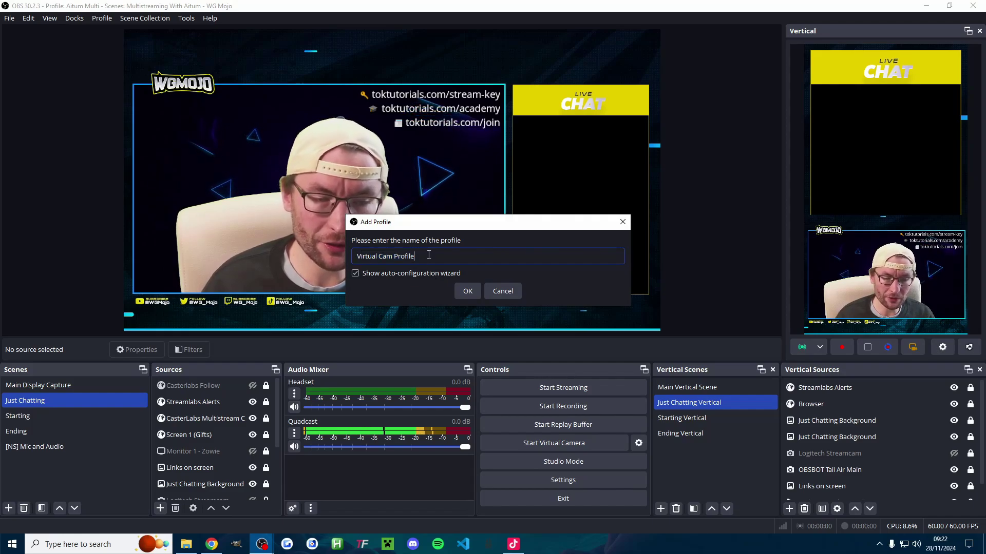
{"action": "left_click", "coordinate": [465, 291]}
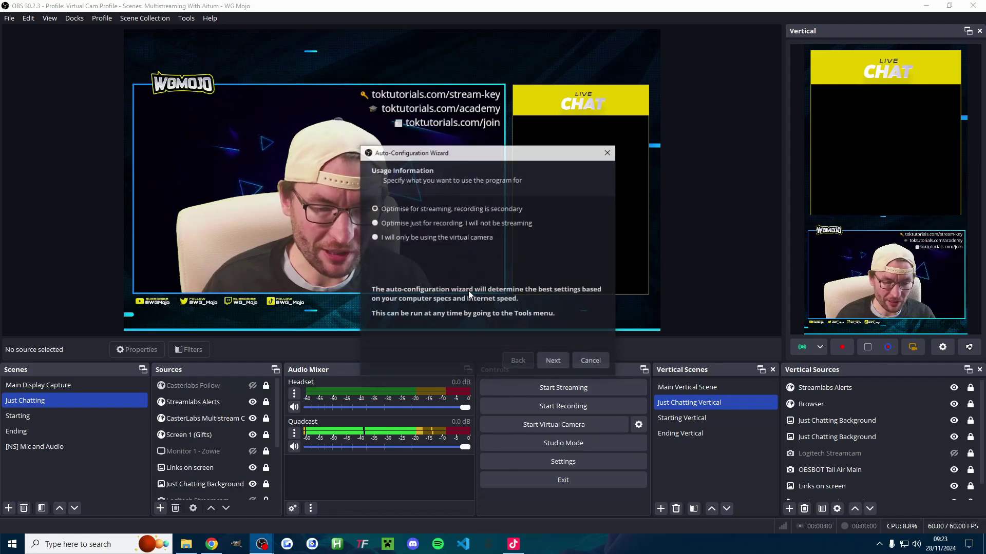
Step: Set the wizard's video settings to a 1920x1080 base resolution at 60 FPS
{"action": "left_click", "coordinate": [553, 362]}
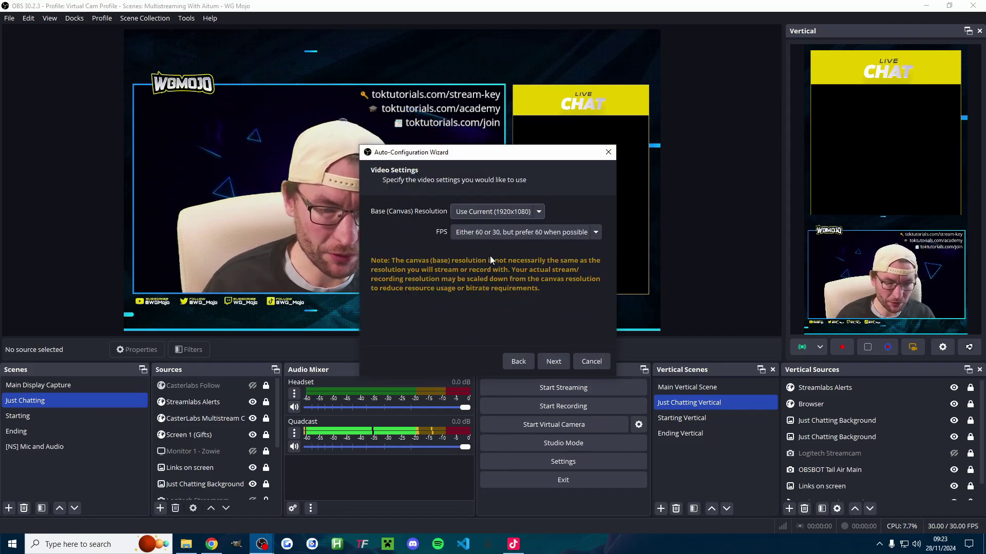
{"action": "left_click", "coordinate": [501, 213]}
{"action": "left_click", "coordinate": [483, 266]}
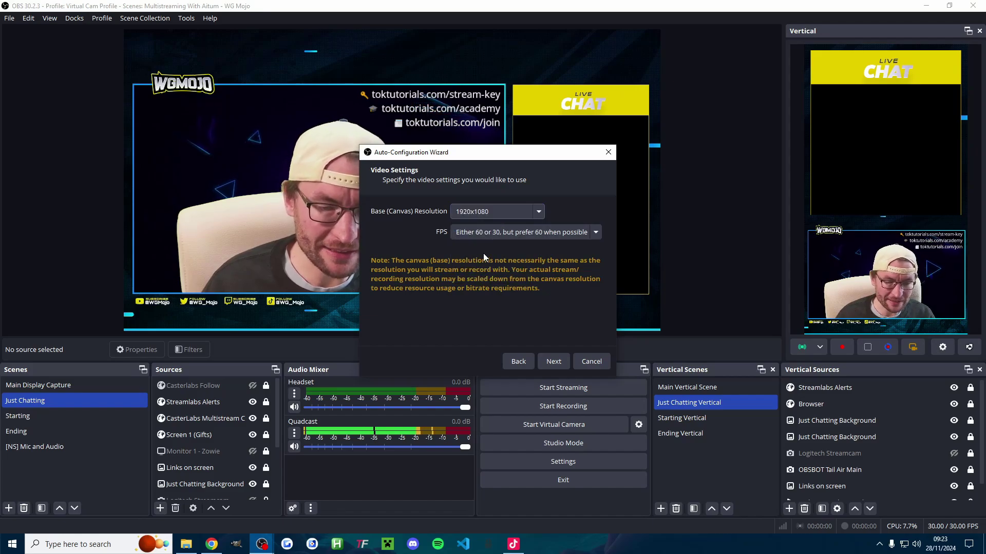
{"action": "left_click", "coordinate": [506, 234]}
{"action": "left_click", "coordinate": [467, 285]}
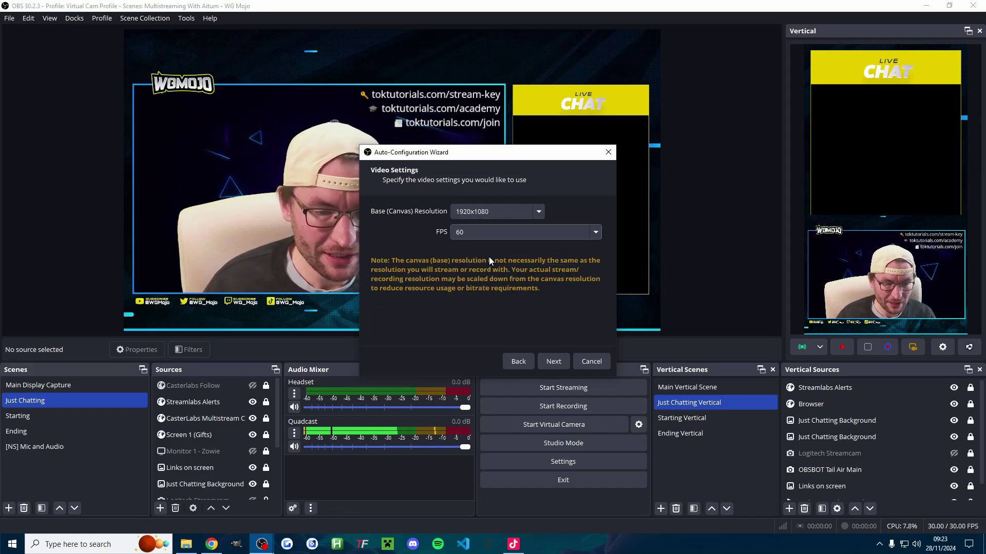
{"action": "left_click", "coordinate": [553, 361]}
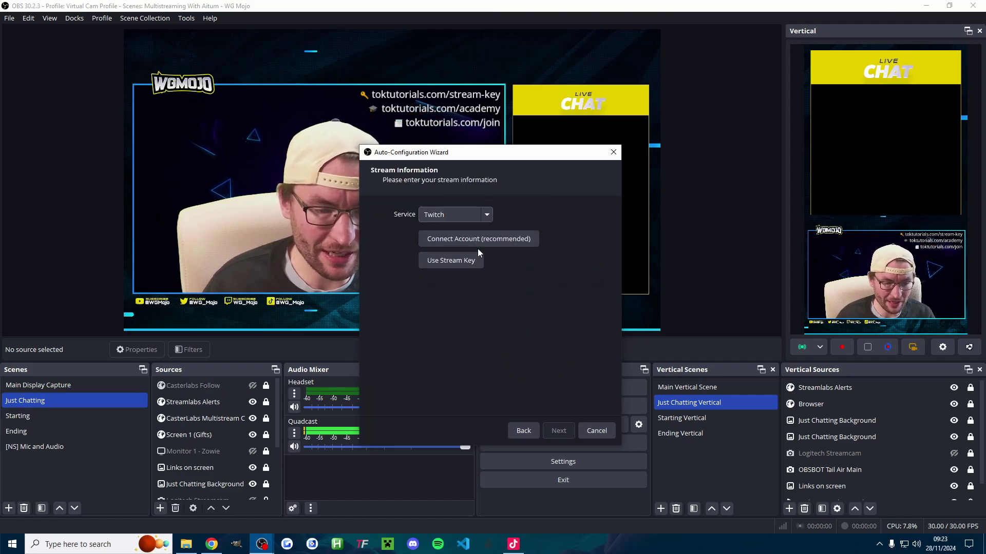
Step: Choose a Custom service without bandwidth test, bitrate 6000, and fill in placeholder server and stream key
{"action": "left_click_drag", "start_coordinate": [473, 156], "coordinate": [549, 137]}
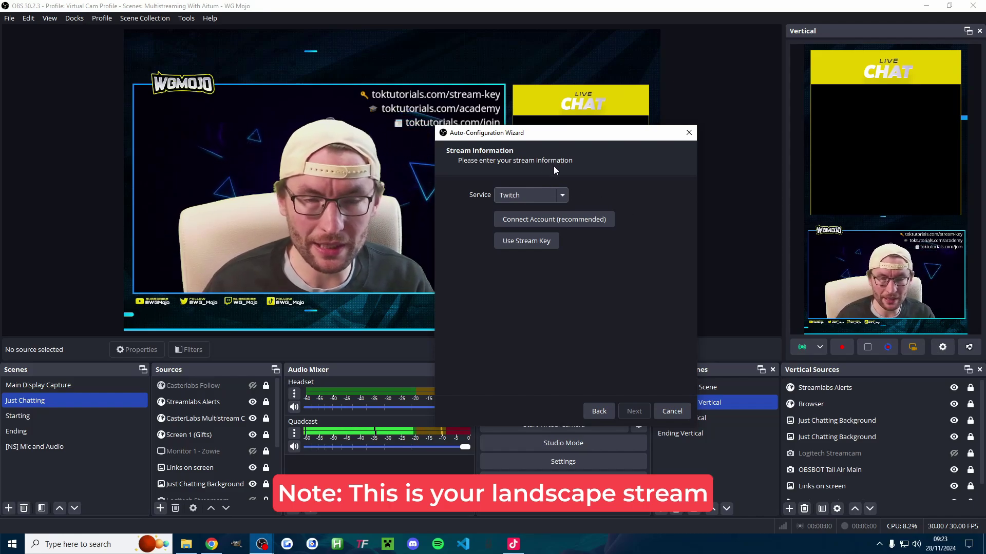
{"action": "left_click", "coordinate": [532, 195]}
{"action": "left_click", "coordinate": [519, 211]}
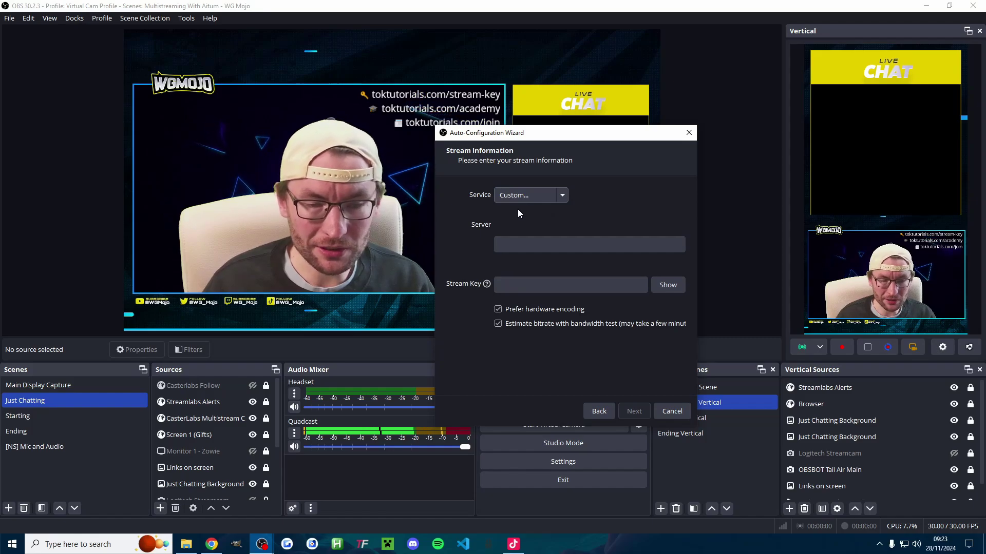
{"action": "left_click", "coordinate": [500, 325]}
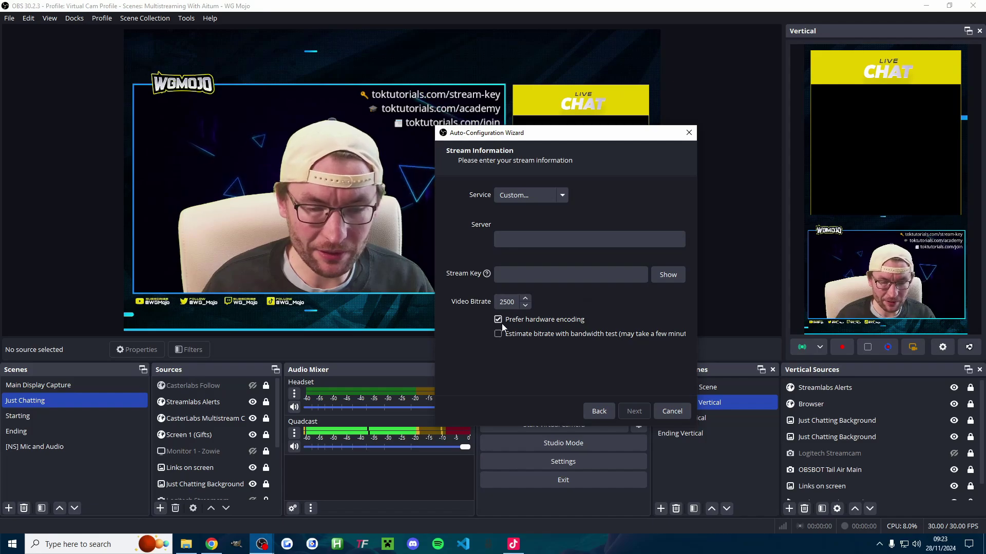
{"action": "double_click", "coordinate": [507, 302]}
{"action": "type", "text": "600"}
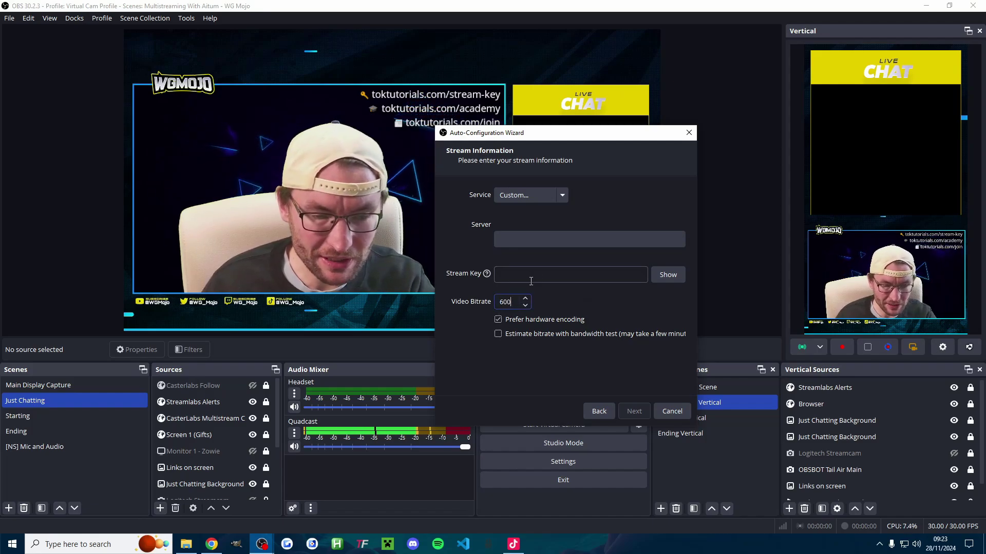
{"action": "type", "text": "0"}
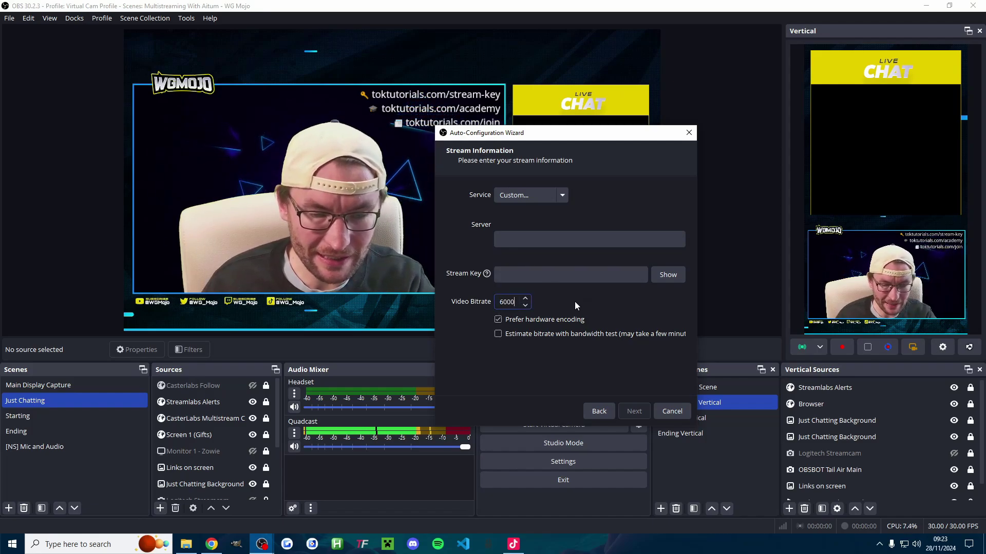
{"action": "left_click", "coordinate": [561, 243]}
{"action": "type", "text": "sdfgsdfg"}
{"action": "left_click", "coordinate": [526, 278]}
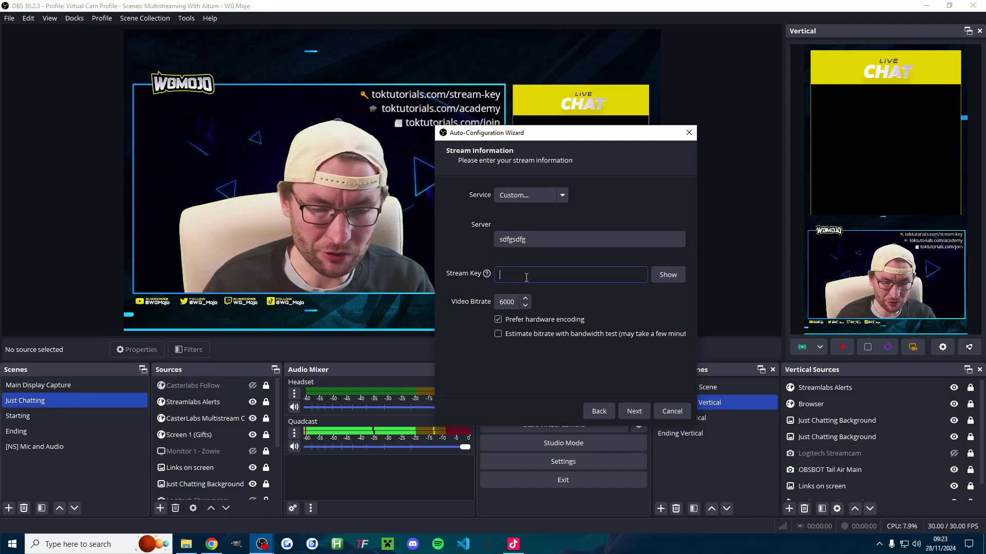
{"action": "type", "text": "sdfgsdfg"}
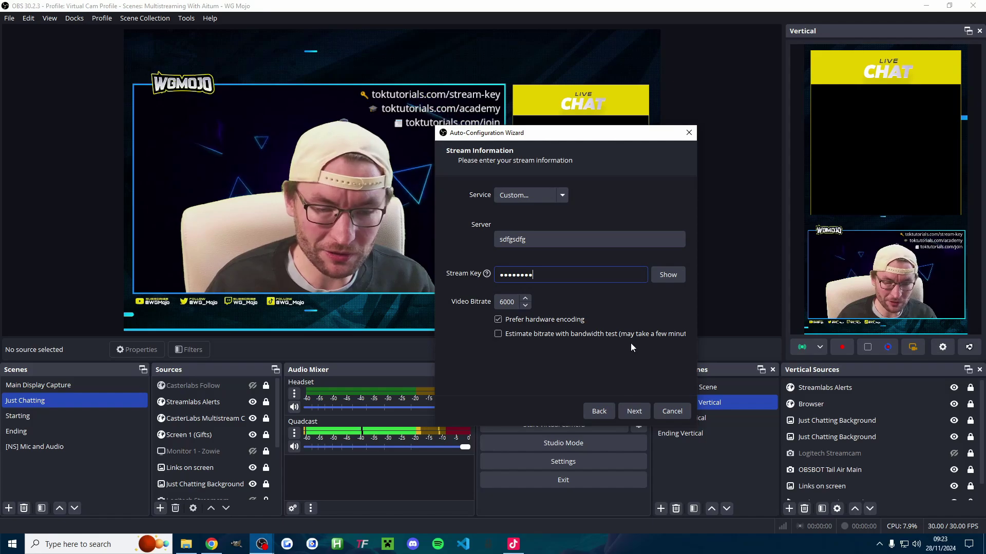
{"action": "left_click", "coordinate": [634, 411]}
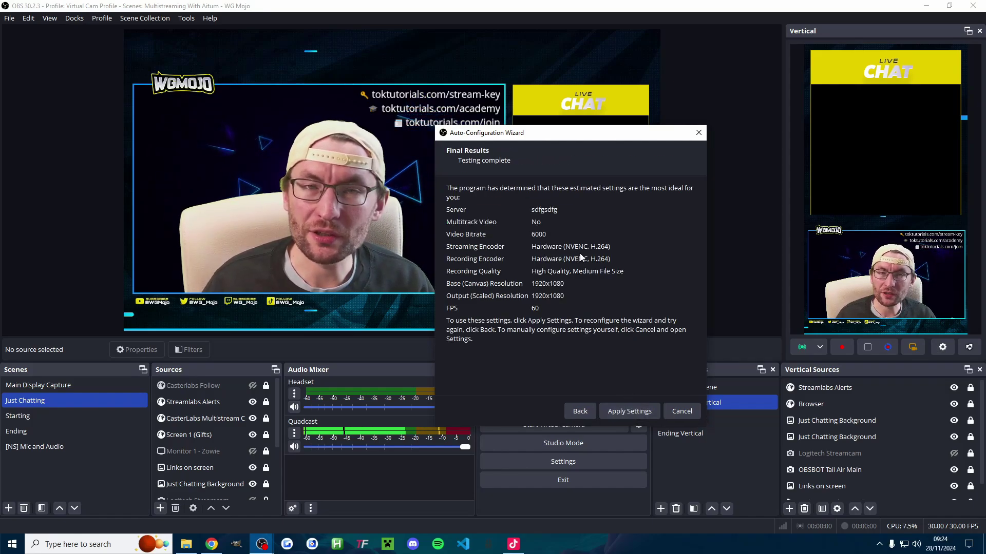
Step: Apply the recommended settings and create an empty scene collection named 'Virtual Cam Scenes'
{"action": "left_click", "coordinate": [633, 412]}
{"action": "left_click", "coordinate": [153, 20]}
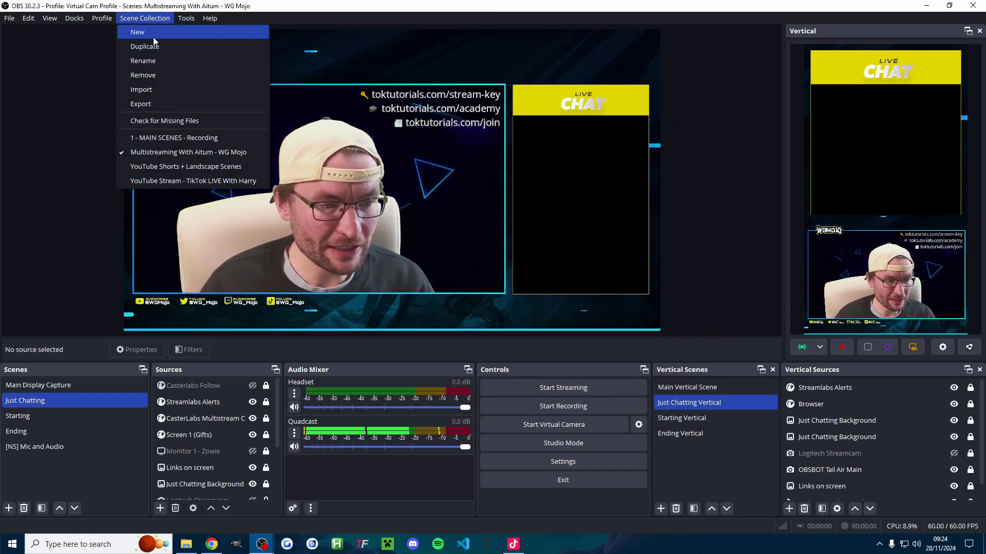
{"action": "left_click", "coordinate": [153, 34]}
{"action": "type", "text": "Virtual Cam Scenes"}
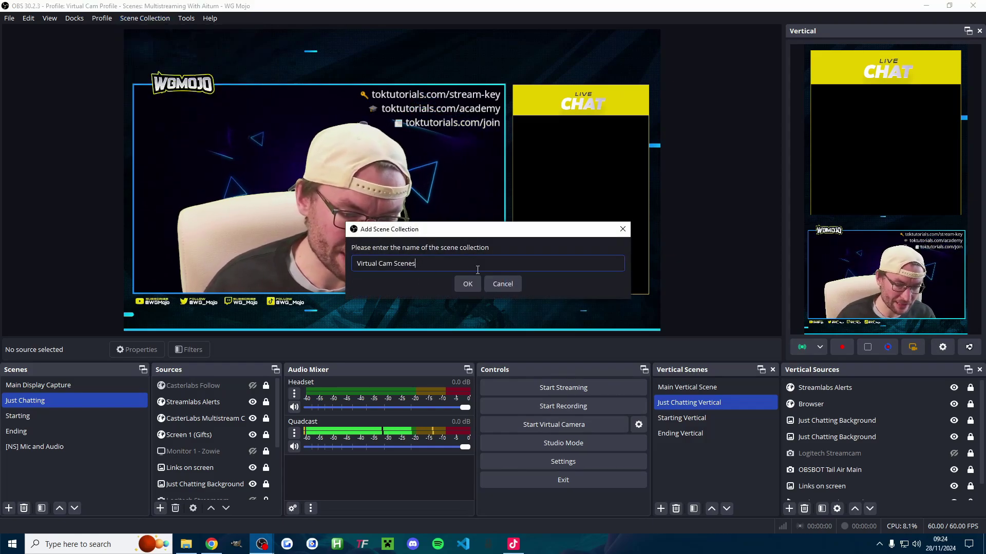
{"action": "left_click", "coordinate": [467, 285]}
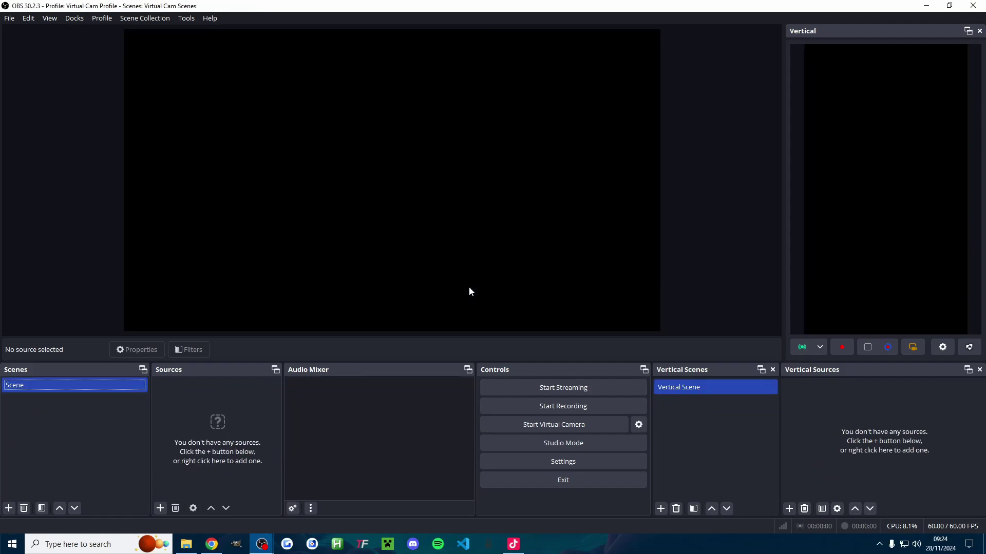
{"action": "left_click", "coordinate": [79, 21]}
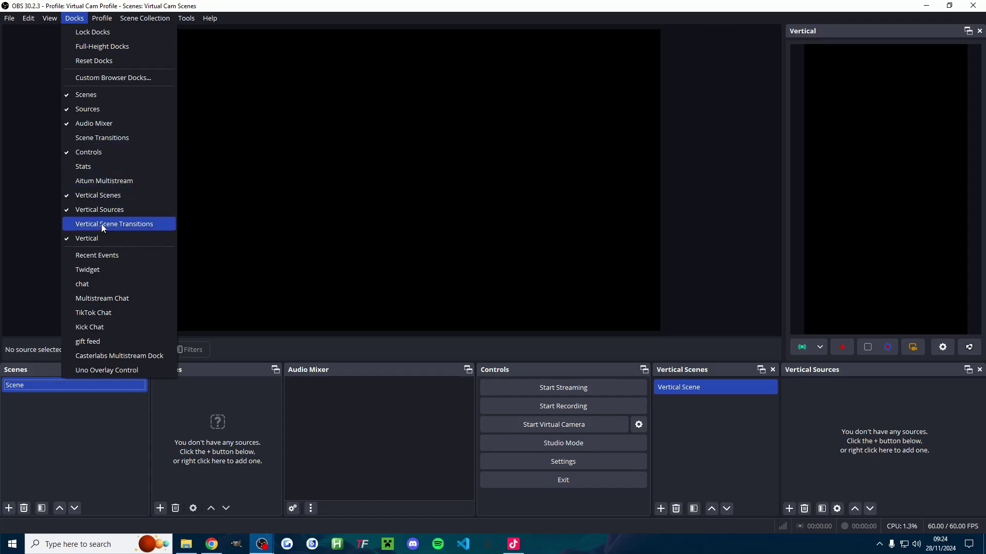
Step: Dock the Aitum Multistream panel on the left side of the main window and narrow it
{"action": "left_click", "coordinate": [115, 180]}
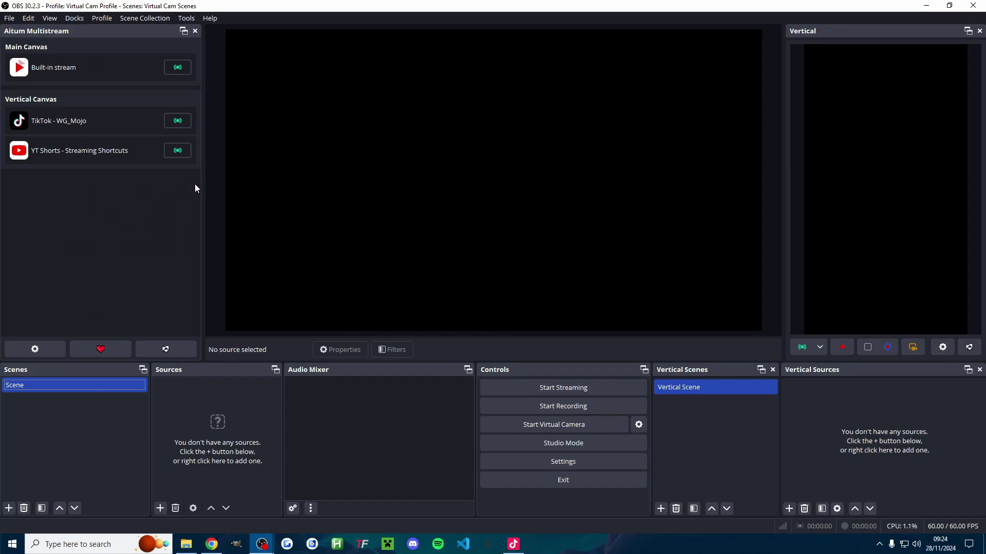
{"action": "left_click_drag", "start_coordinate": [93, 31], "coordinate": [18, 94]}
{"action": "left_click_drag", "start_coordinate": [202, 190], "coordinate": [169, 193]}
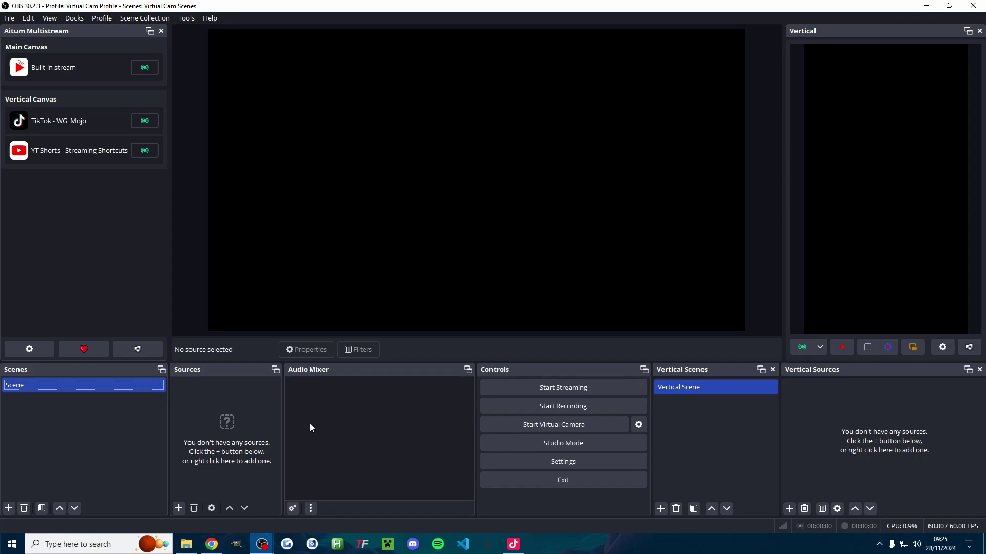
Step: Rename the scene to Gameplay Scene
{"action": "left_click_drag", "start_coordinate": [283, 422], "coordinate": [306, 436]}
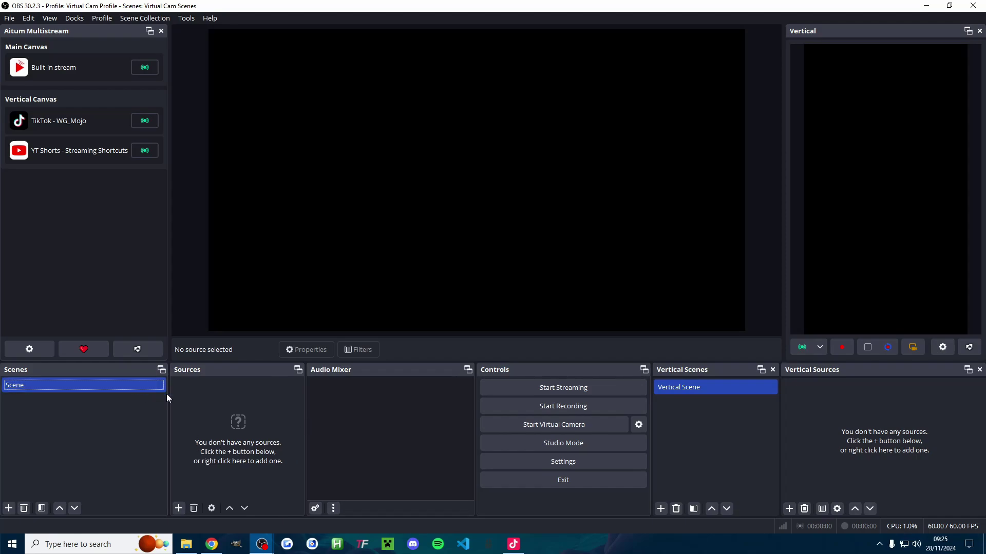
{"action": "right_click", "coordinate": [70, 389]}
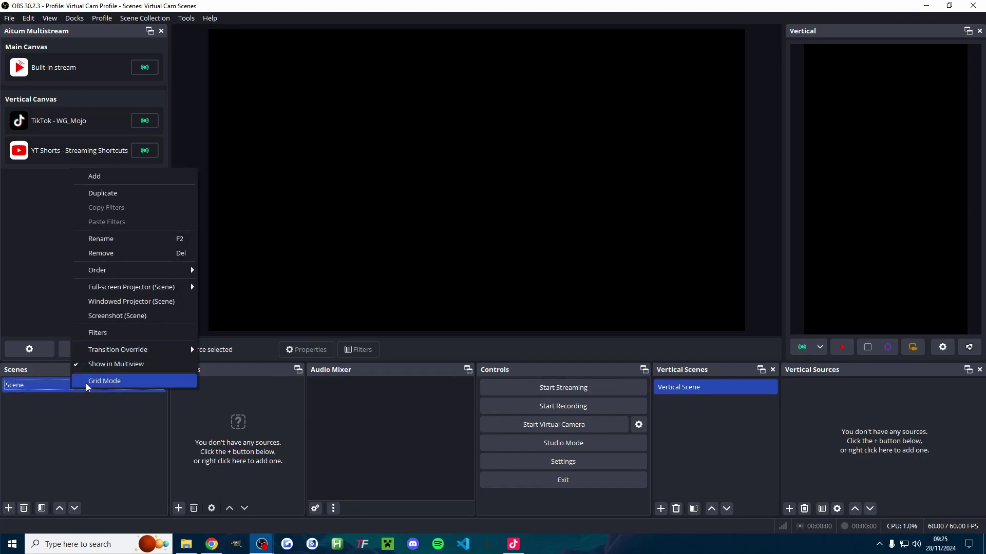
{"action": "left_click", "coordinate": [121, 239]}
{"action": "type", "text": "Gameplay Scene"}
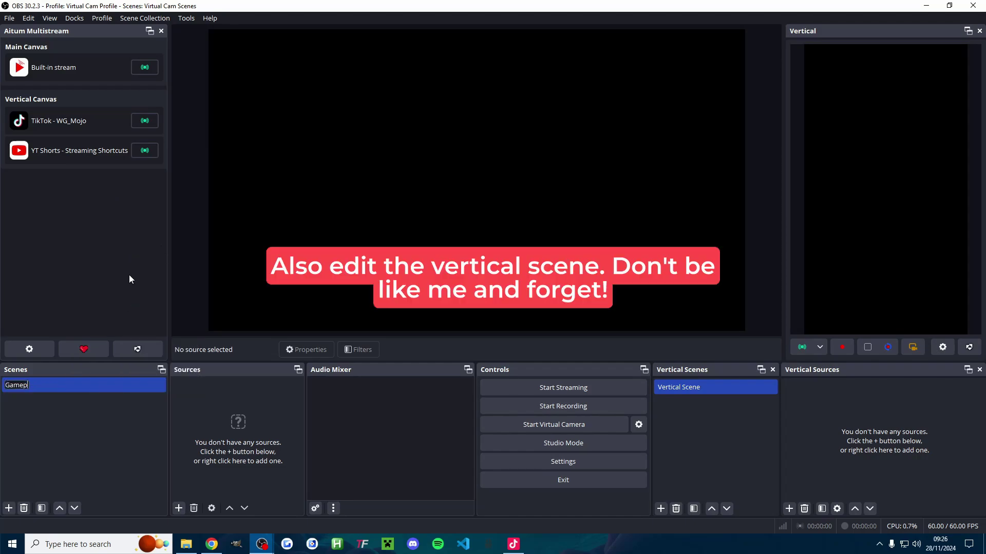
{"action": "key", "text": "Return"}
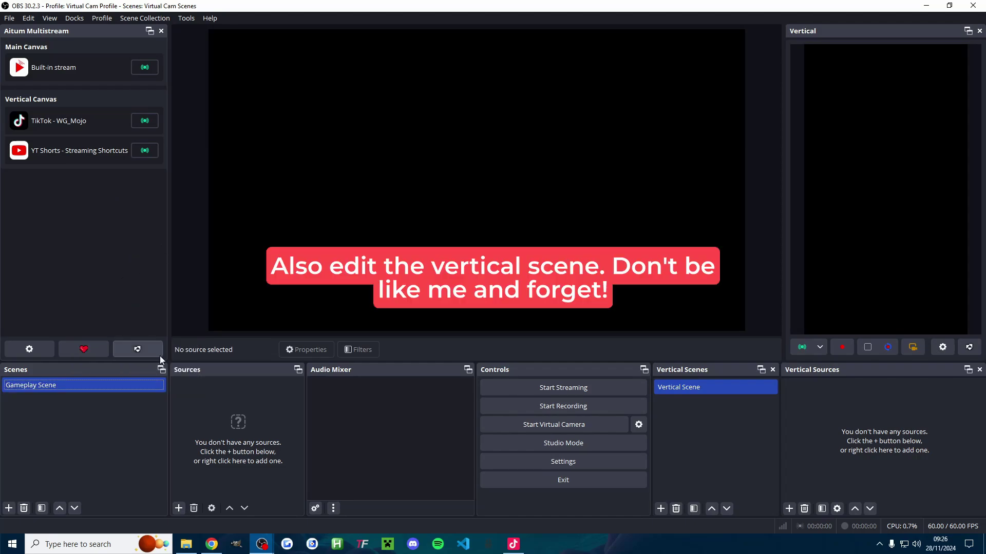
Step: Add a Display Capture source named Monitor 2 that captures the SAMSUNG display
{"action": "left_click", "coordinate": [178, 508]}
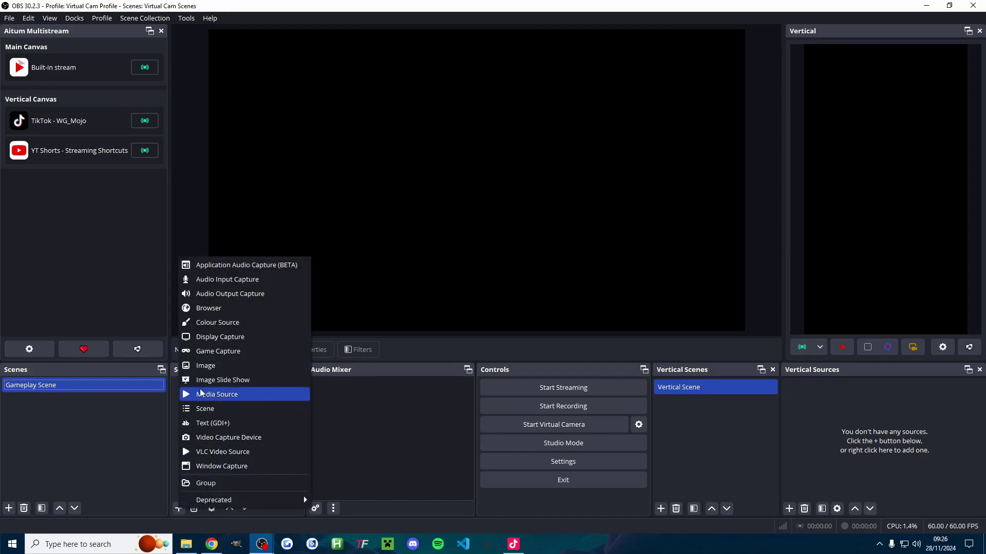
{"action": "left_click", "coordinate": [219, 336]}
{"action": "type", "text": "Monitor 2"}
{"action": "left_click", "coordinate": [518, 333]}
{"action": "left_click", "coordinate": [460, 292]}
{"action": "left_click", "coordinate": [439, 316]}
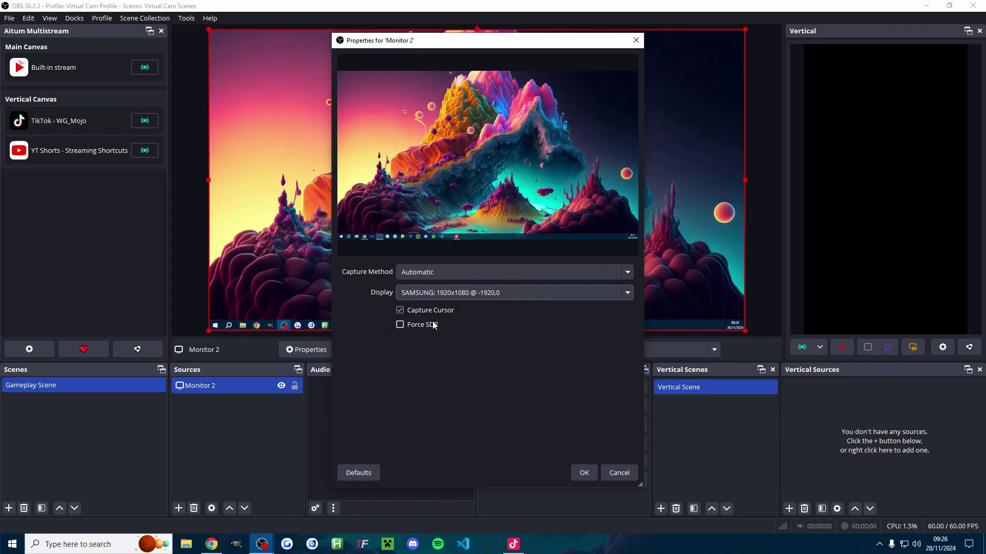
{"action": "left_click", "coordinate": [585, 472]}
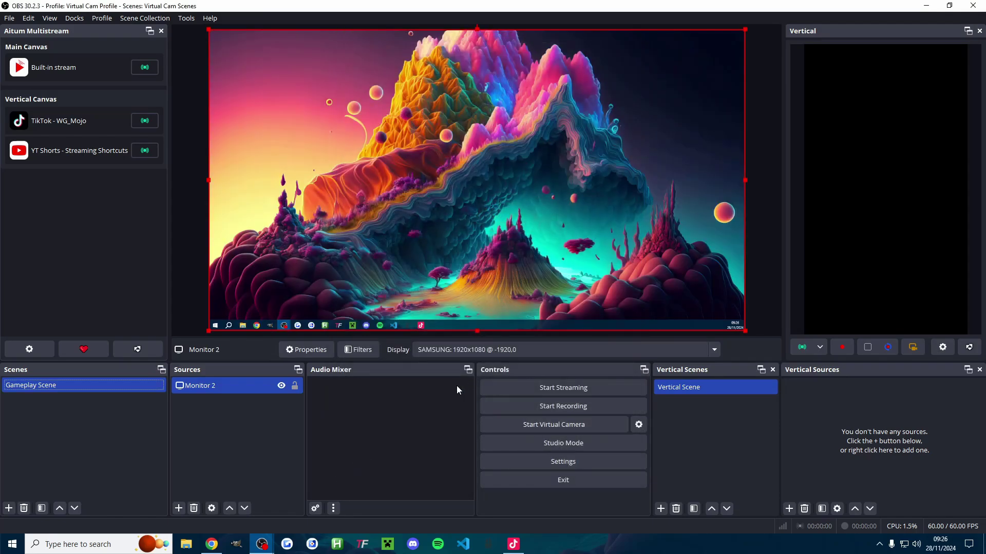
Step: Keep the Monitor 2 capture filling the full canvas and lock it
{"action": "left_click_drag", "start_coordinate": [524, 78], "coordinate": [459, 102]}
{"action": "mouse_move", "coordinate": [745, 331]}
{"action": "left_mouse_down"}
{"action": "mouse_move", "coordinate": [737, 326]}
{"action": "mouse_move", "coordinate": [744, 331]}
{"action": "left_mouse_up"}
{"action": "mouse_move", "coordinate": [746, 179]}
{"action": "left_mouse_down"}
{"action": "mouse_move", "coordinate": [734, 177]}
{"action": "mouse_move", "coordinate": [746, 179]}
{"action": "left_mouse_up"}
{"action": "left_click", "coordinate": [295, 386]}
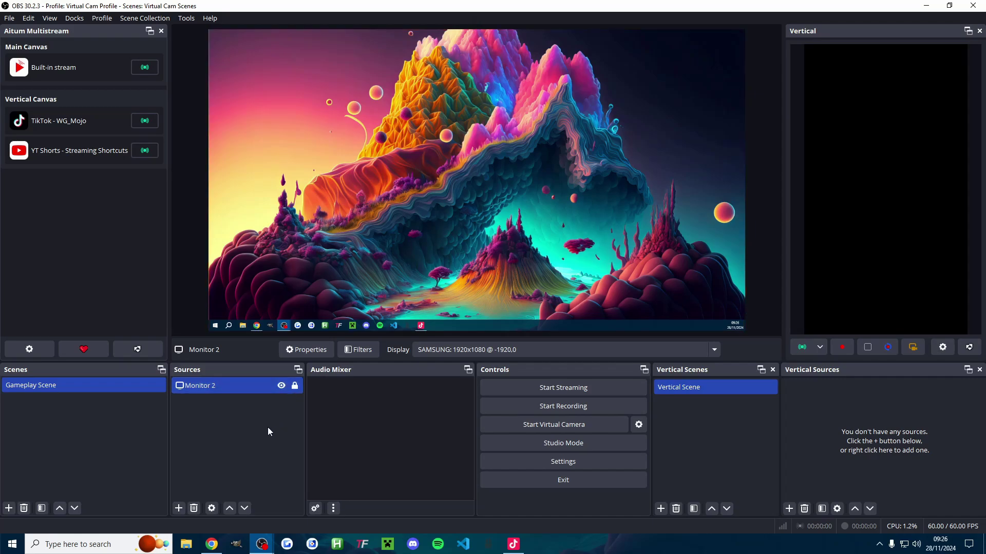
Step: Add the existing Monitor 2 capture to the vertical scene, moved down and enlarged upward
{"action": "left_click", "coordinate": [788, 509]}
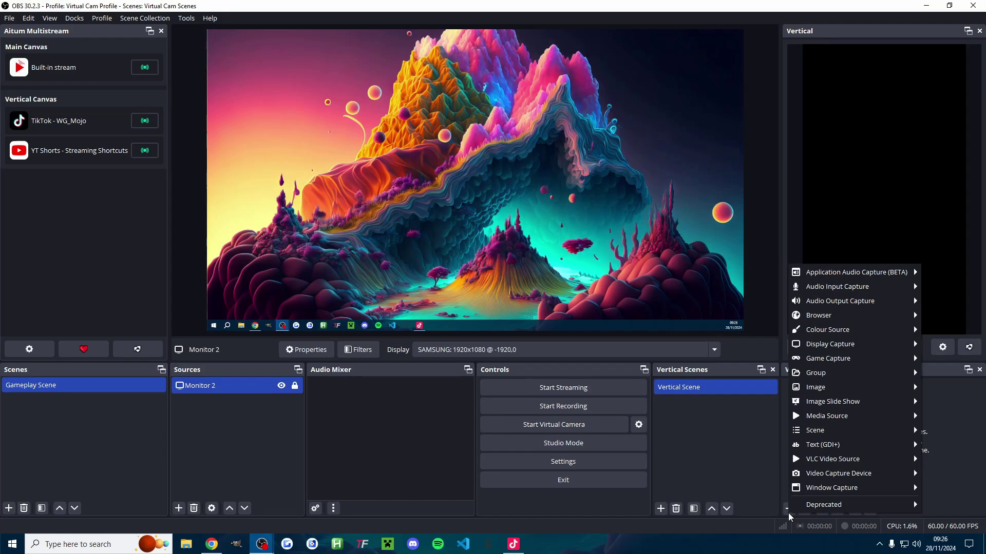
{"action": "mouse_move", "coordinate": [845, 346]}
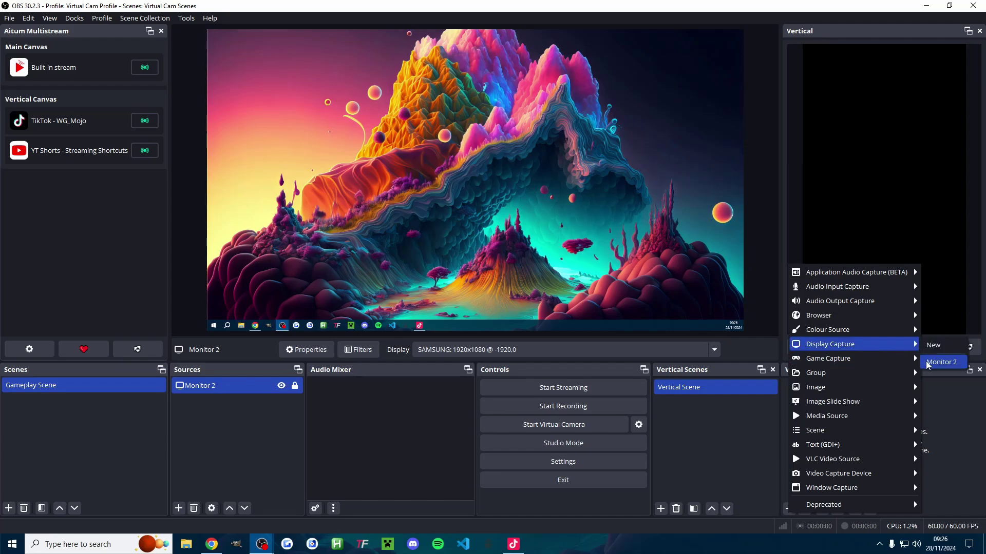
{"action": "left_click", "coordinate": [941, 363]}
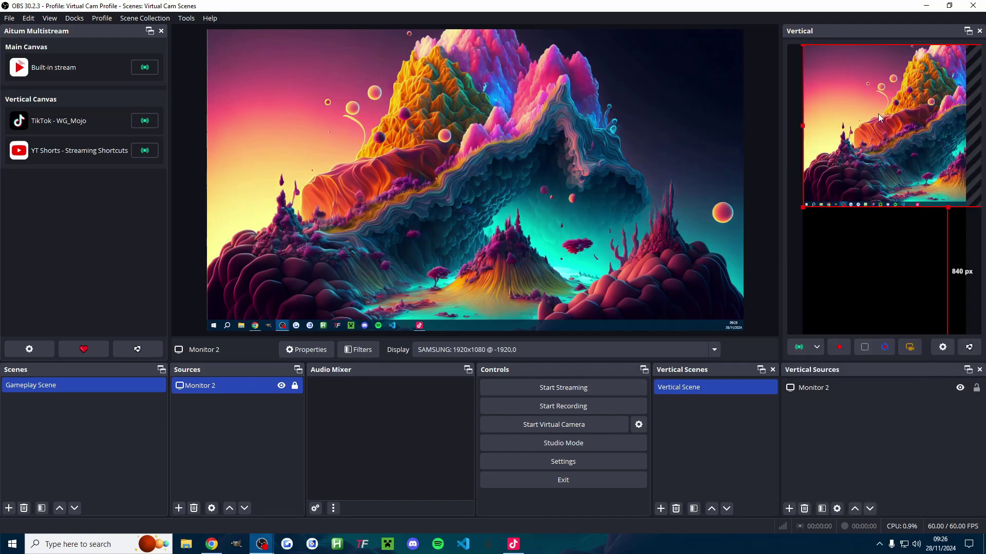
{"action": "left_click_drag", "start_coordinate": [921, 116], "coordinate": [874, 211]}
{"action": "left_click_drag", "start_coordinate": [885, 172], "coordinate": [884, 133]}
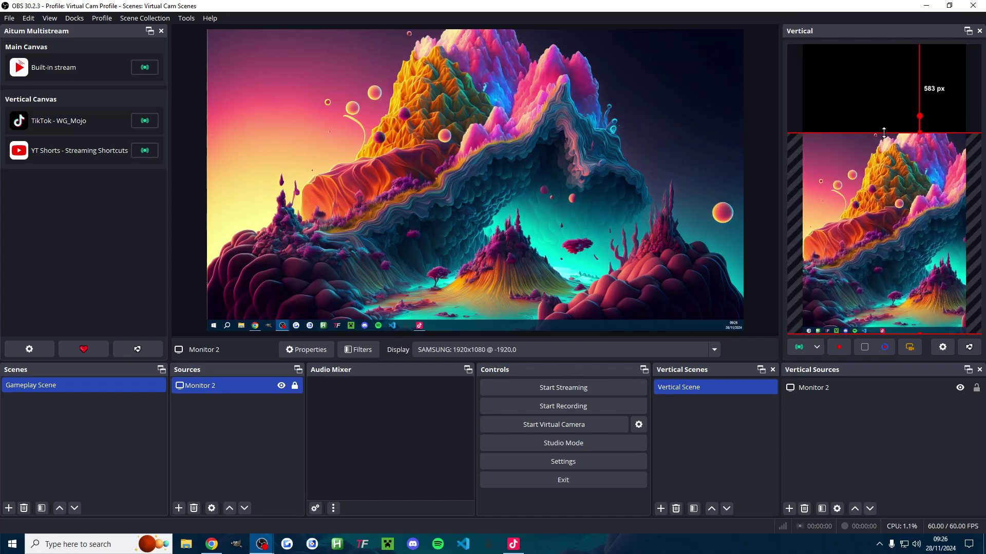
Step: Centre the vertical Monitor 2 capture horizontally and lock it
{"action": "right_click", "coordinate": [891, 193]}
{"action": "mouse_move", "coordinate": [878, 331]}
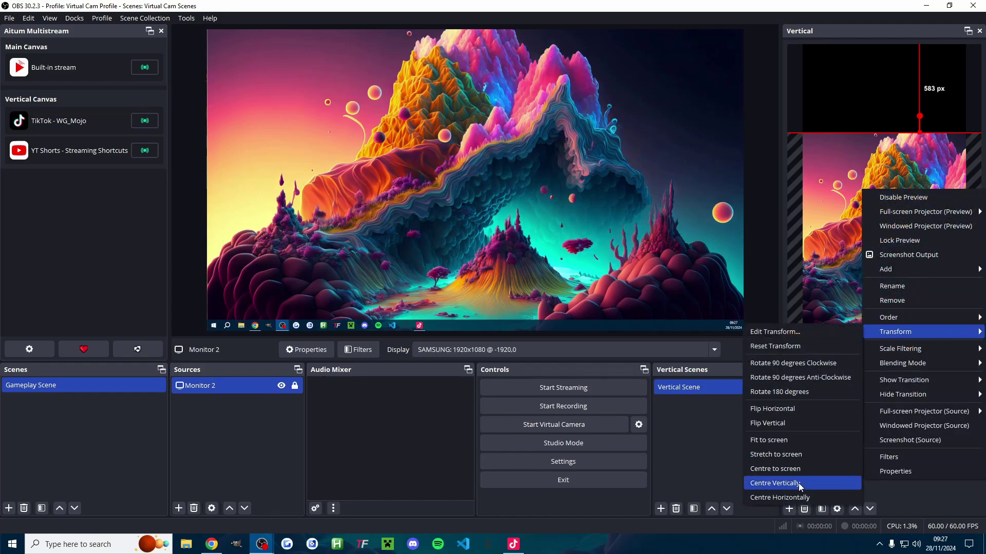
{"action": "left_click", "coordinate": [795, 499]}
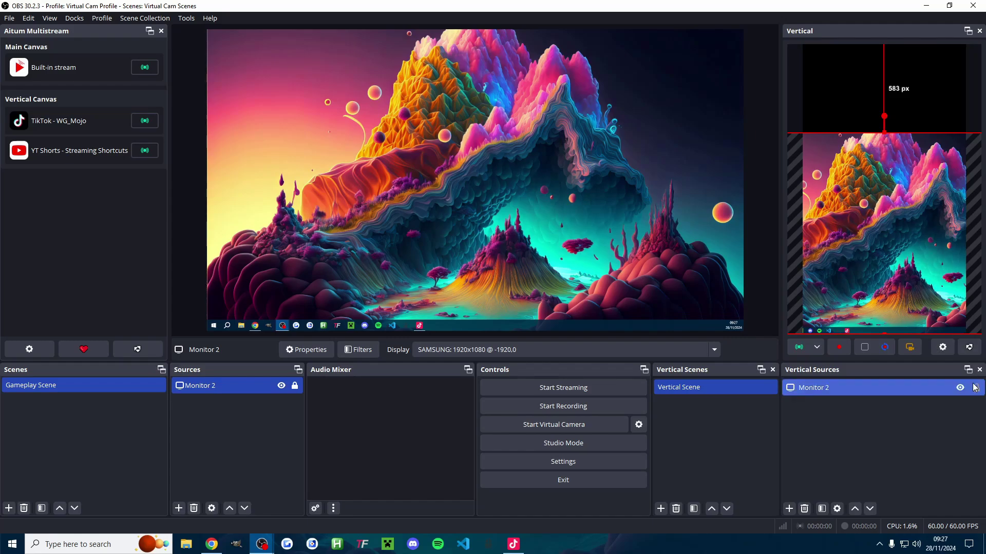
{"action": "left_click", "coordinate": [976, 387]}
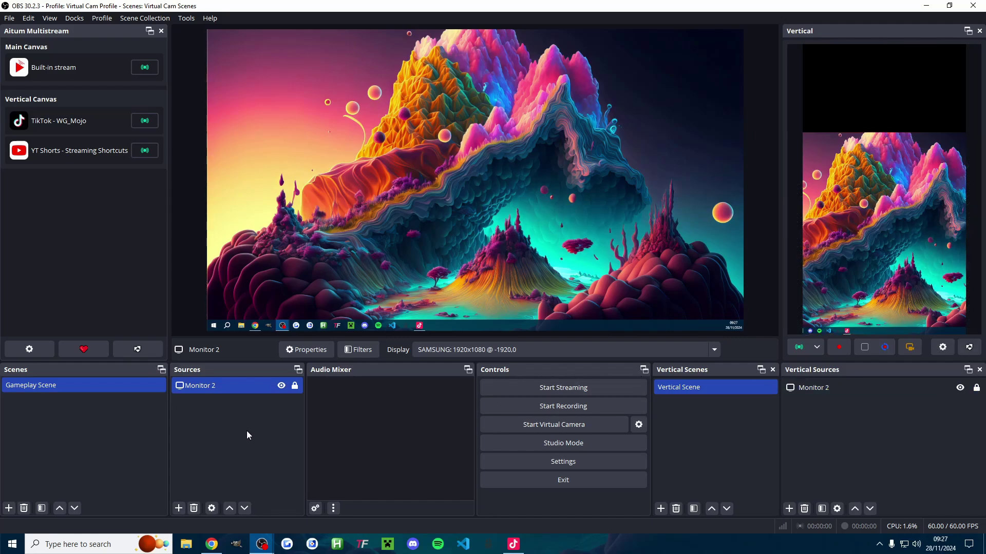
Step: Add a Video Capture Device source named OBSBOT Tail Air using the OBSBOT Tail Air Camera
{"action": "left_click", "coordinate": [178, 508]}
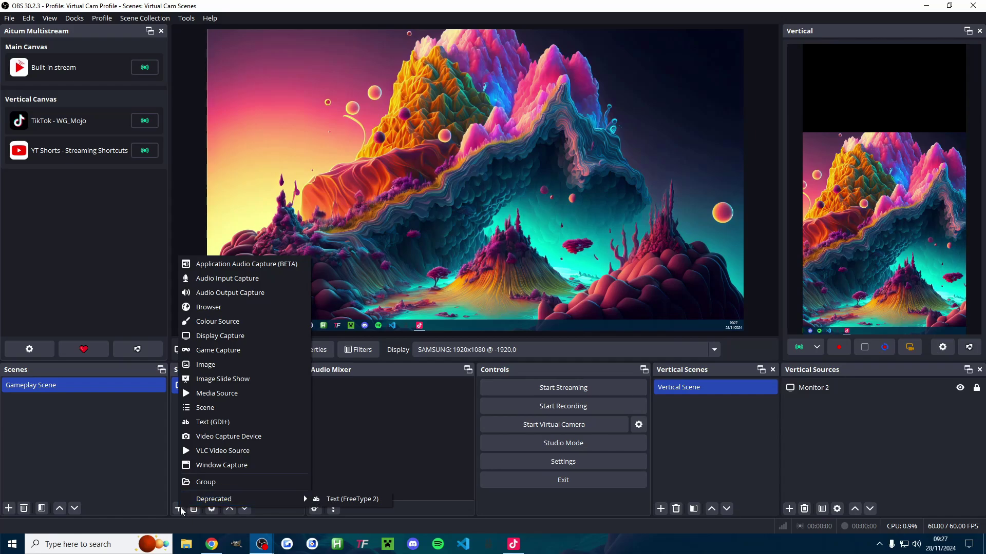
{"action": "left_click", "coordinate": [224, 436]}
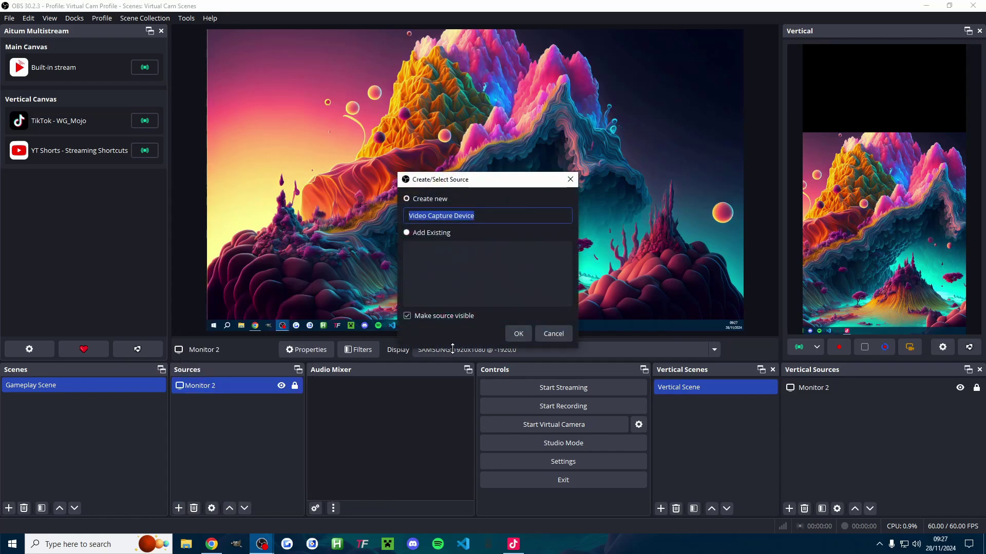
{"action": "type", "text": "OBSBOT Tail Air"}
{"action": "key", "text": "ctrl+shift+Left"}
{"action": "key", "text": "ctrl+shift+Left"}
{"action": "left_click", "coordinate": [518, 334]}
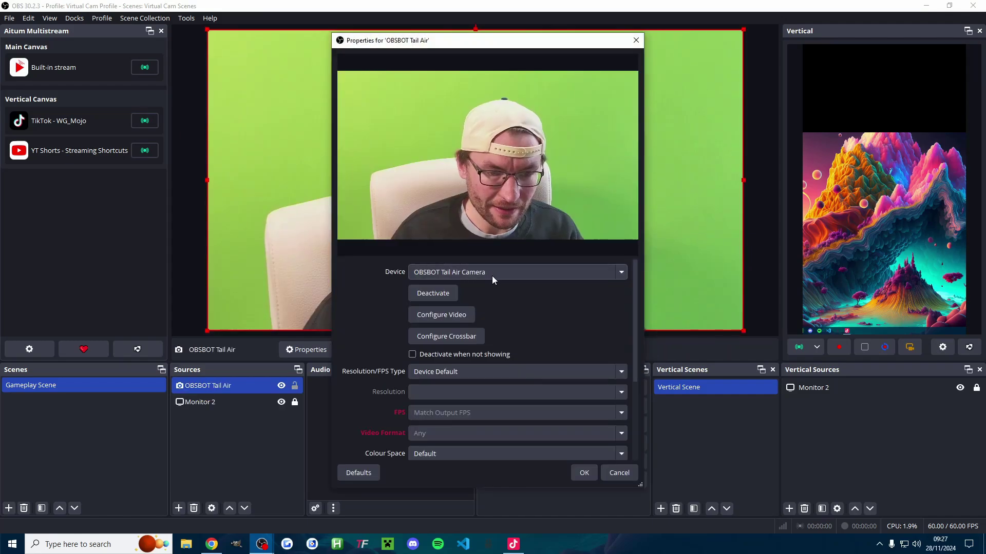
{"action": "left_click", "coordinate": [491, 274]}
{"action": "left_click", "coordinate": [491, 275]}
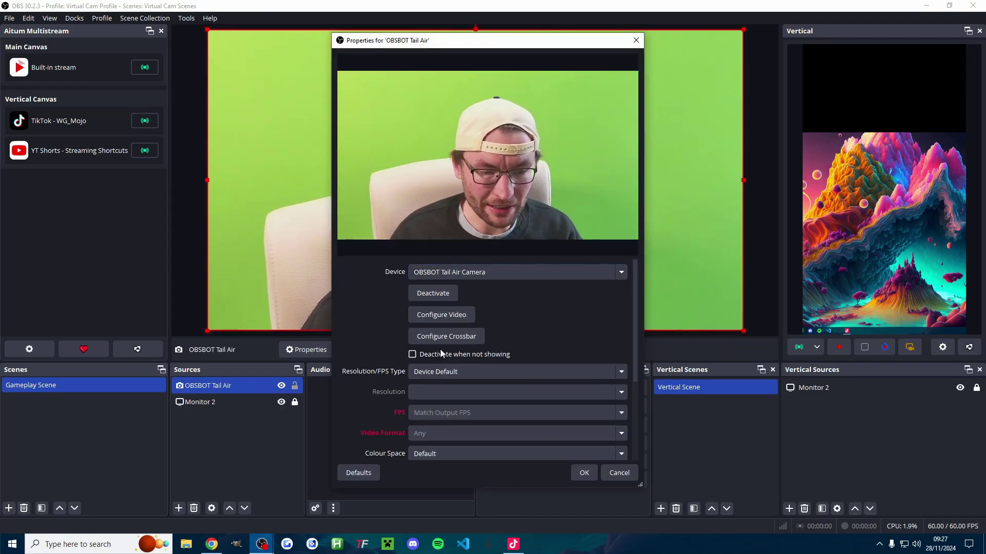
Step: Set the camera to a custom 3840x2160 resolution at 30 FPS with video format Any
{"action": "left_click", "coordinate": [421, 373]}
{"action": "left_click", "coordinate": [424, 394]}
{"action": "scroll", "coordinate": [379, 333], "scroll_direction": "down", "scroll_amount": 3}
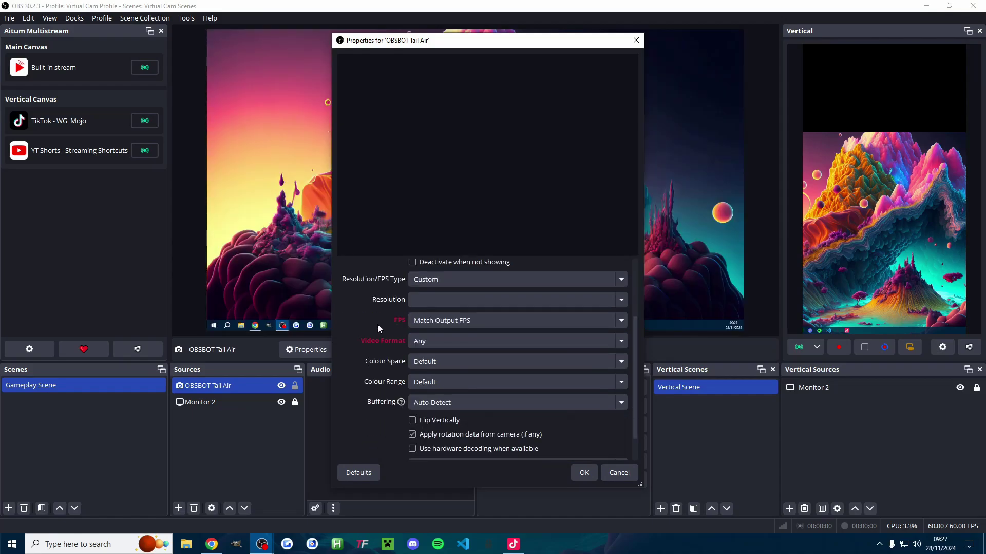
{"action": "left_click", "coordinate": [621, 300]}
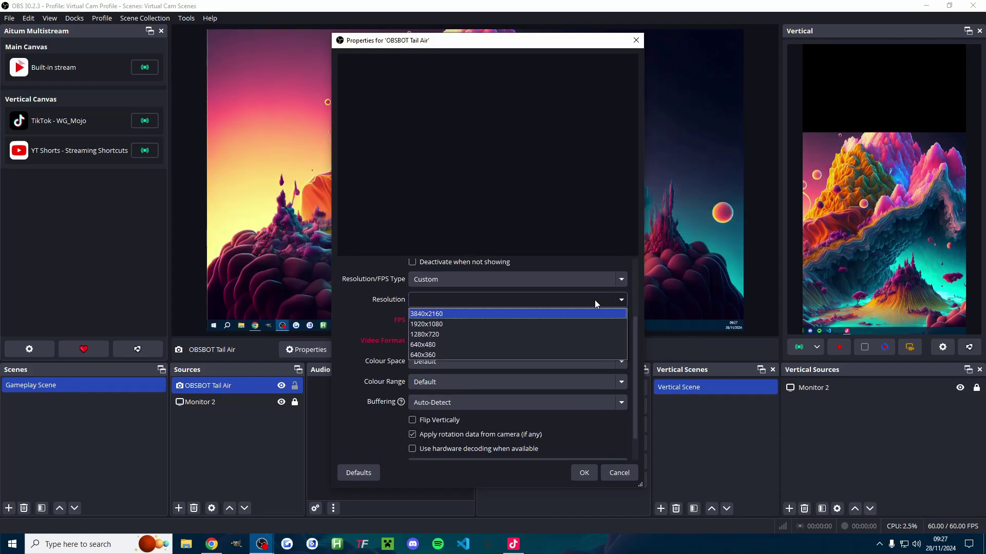
{"action": "left_click", "coordinate": [441, 315]}
{"action": "left_click", "coordinate": [471, 322]}
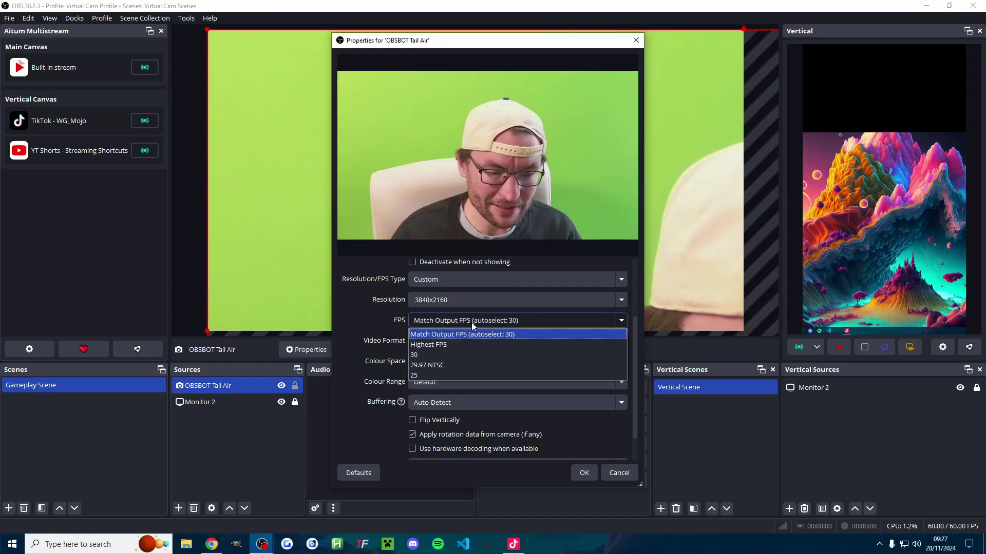
{"action": "left_click", "coordinate": [432, 353]}
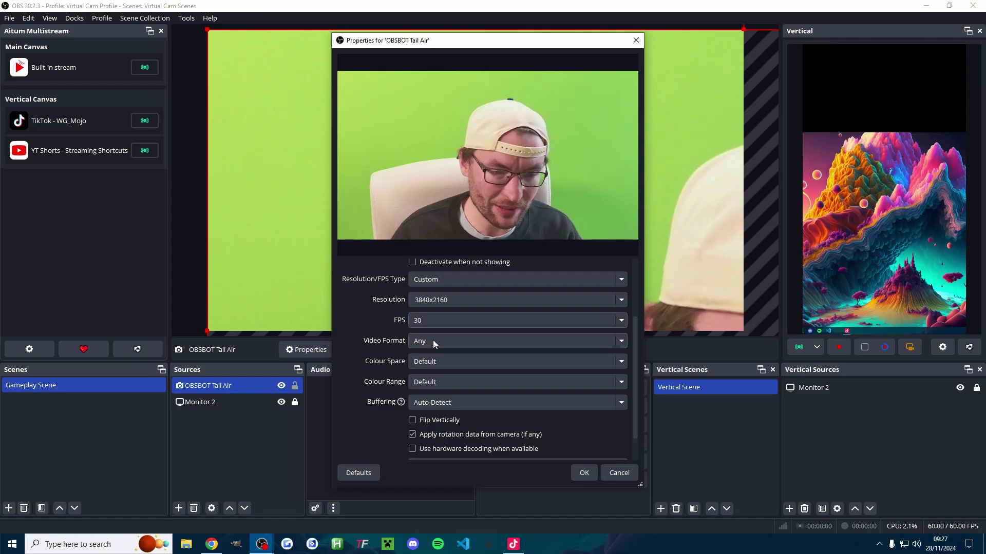
{"action": "left_click", "coordinate": [433, 341]}
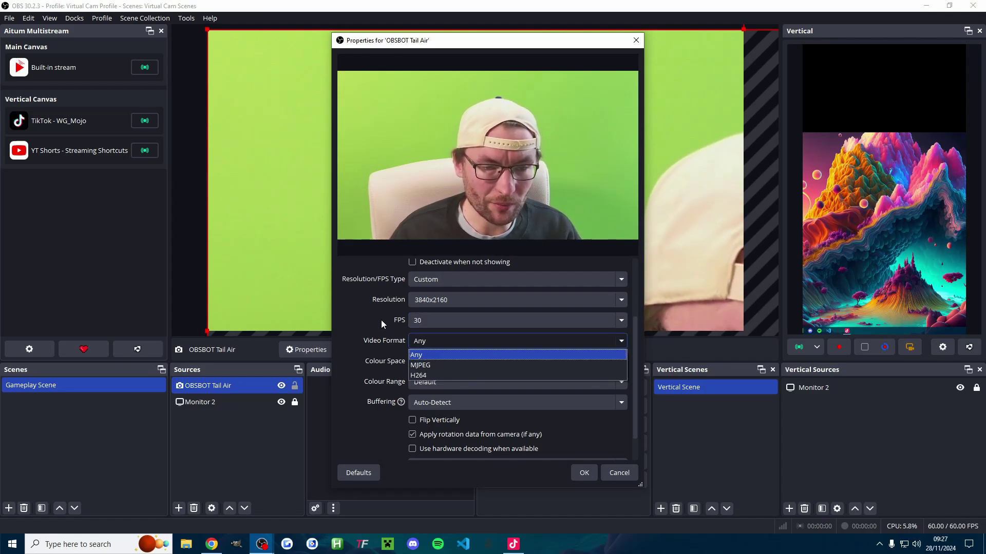
{"action": "left_click", "coordinate": [382, 320]}
{"action": "scroll", "coordinate": [411, 359], "scroll_direction": "down", "scroll_amount": 2}
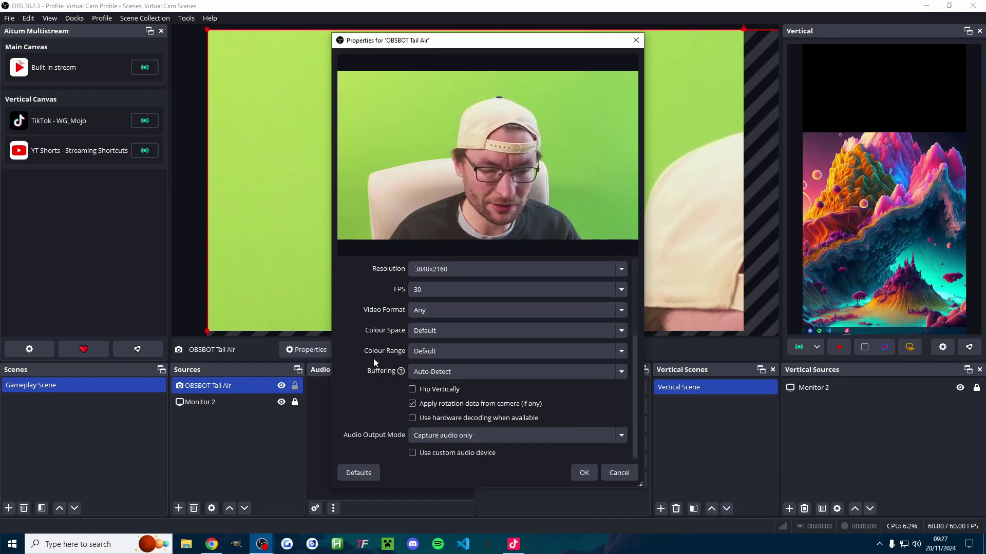
{"action": "left_click", "coordinate": [584, 473]}
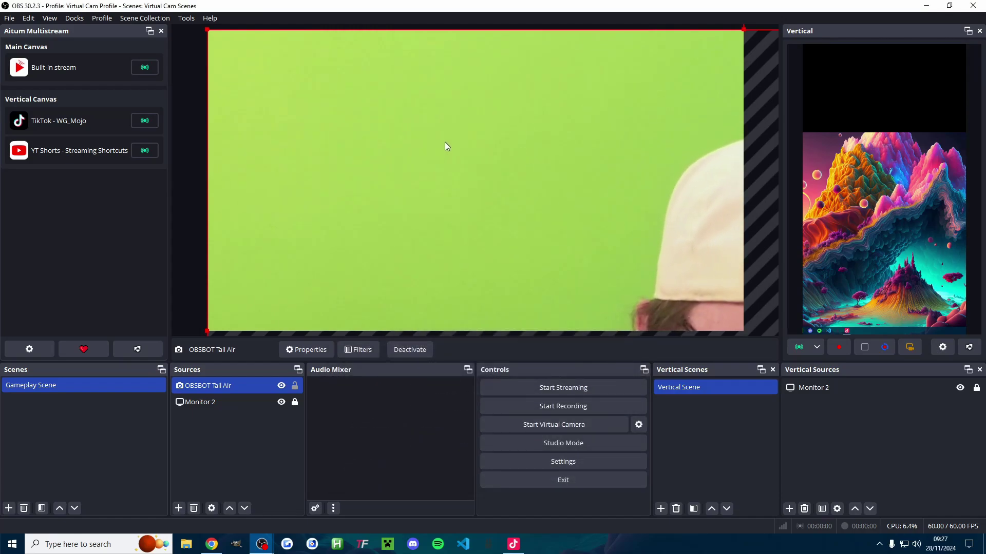
{"action": "right_click", "coordinate": [445, 142]}
{"action": "mouse_move", "coordinate": [493, 273]}
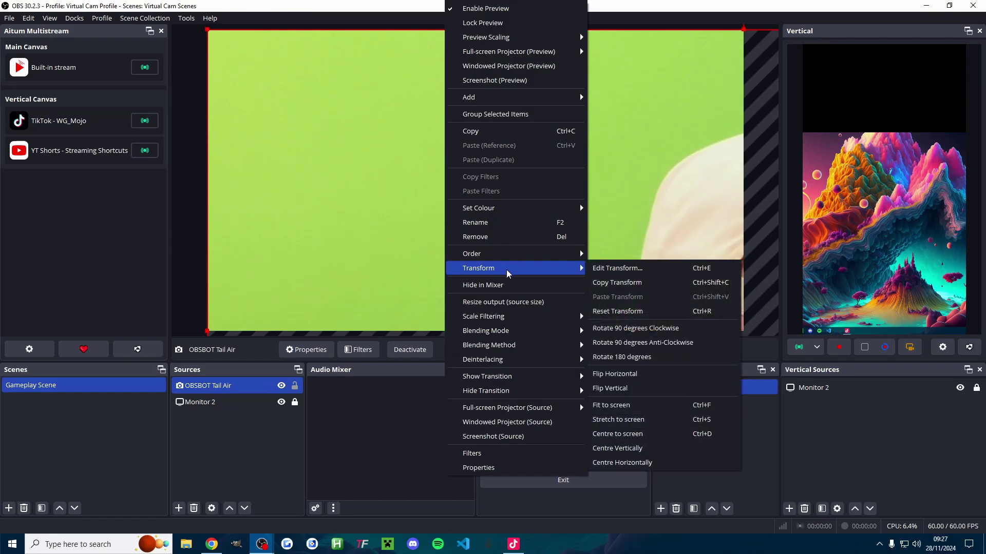
Step: Shrink the webcam to a small overlay centred vertically on the left of Gameplay Scene, and lock it
{"action": "left_click", "coordinate": [641, 421]}
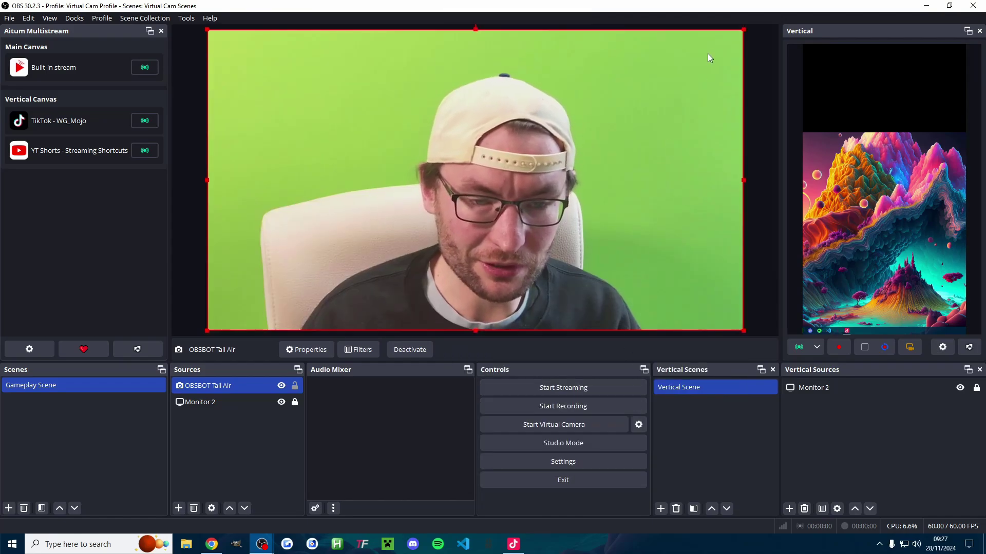
{"action": "left_click_drag", "start_coordinate": [743, 29], "coordinate": [304, 273]}
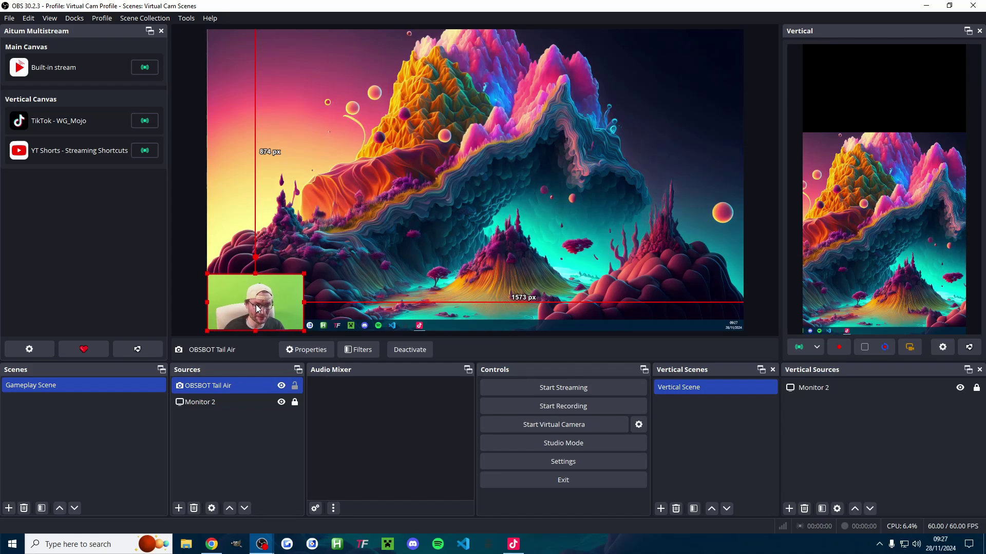
{"action": "left_click_drag", "start_coordinate": [257, 307], "coordinate": [254, 169]}
{"action": "right_click", "coordinate": [255, 163]}
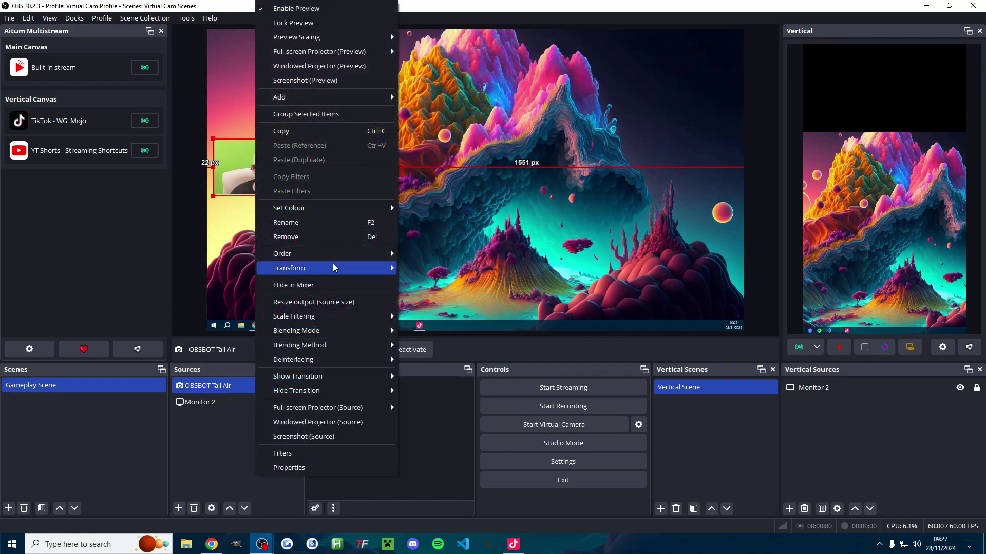
{"action": "mouse_move", "coordinate": [318, 274]}
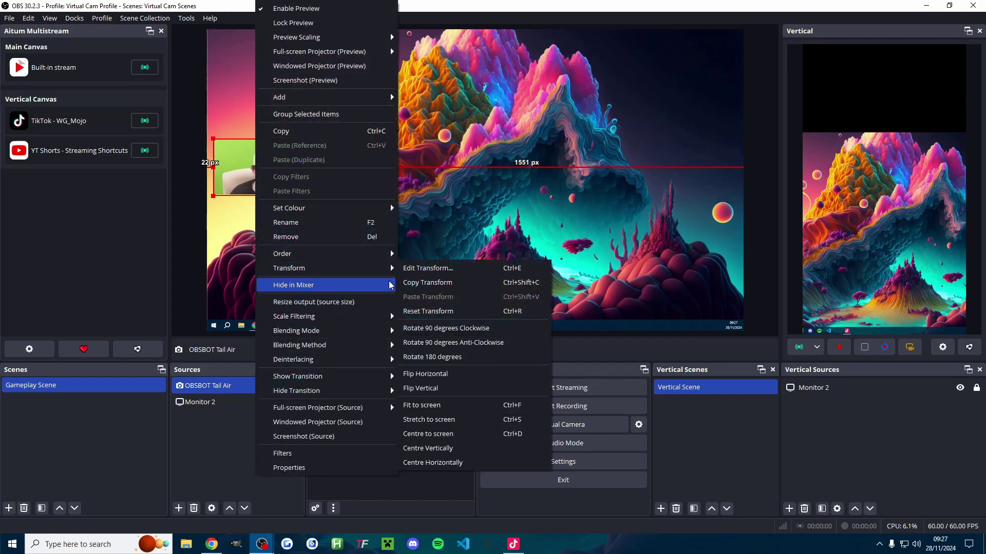
{"action": "left_click", "coordinate": [461, 455]}
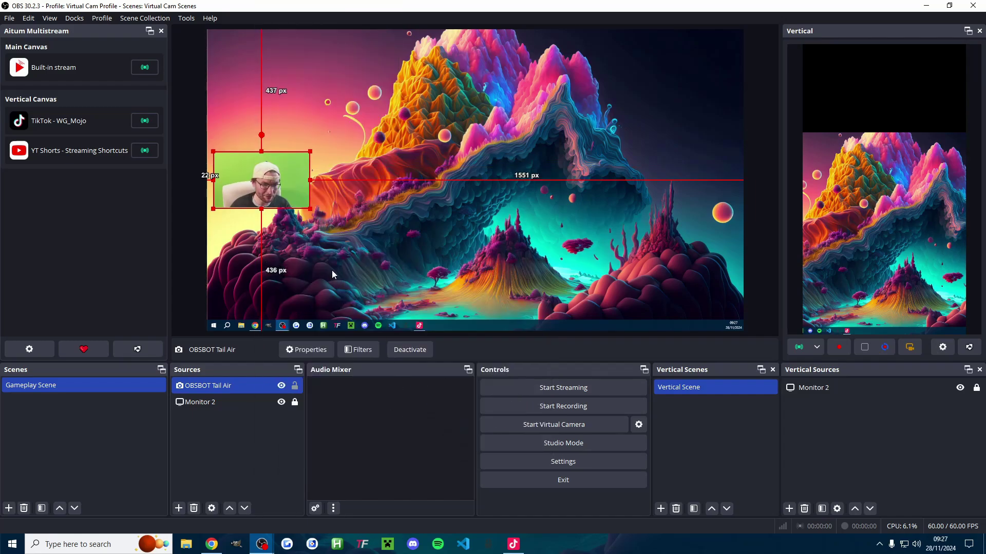
{"action": "left_click", "coordinate": [294, 387]}
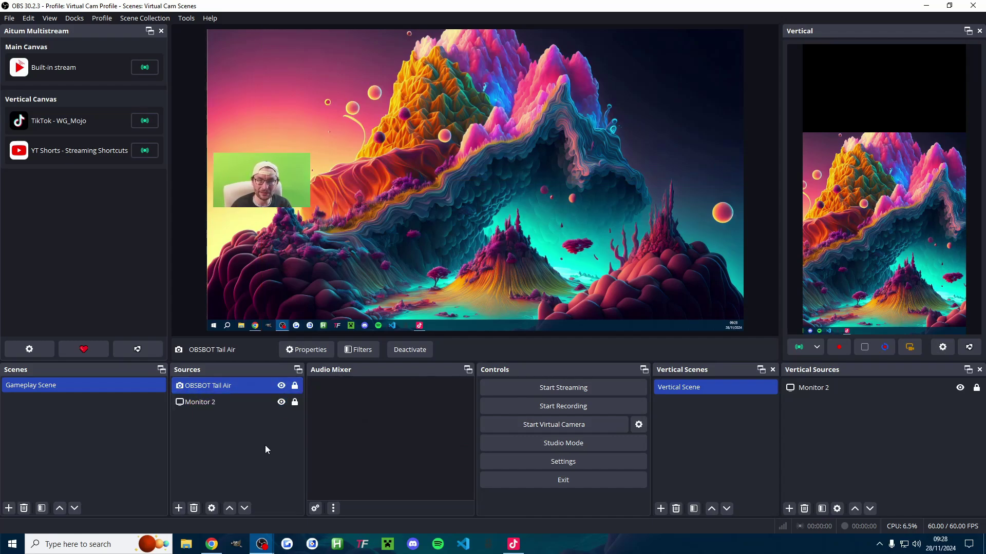
Step: Add the OBSBOT Tail Air camera to the vertical scene, fit it to the canvas, and move it to the top
{"action": "left_click", "coordinate": [789, 508]}
{"action": "mouse_move", "coordinate": [844, 468]}
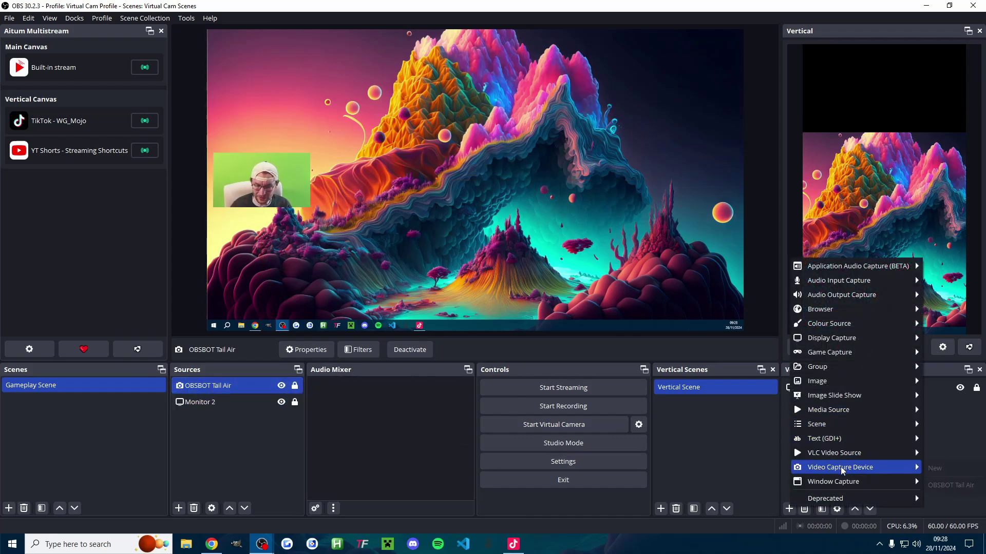
{"action": "left_click", "coordinate": [952, 485]}
{"action": "right_click", "coordinate": [865, 74]}
{"action": "mouse_move", "coordinate": [889, 216]}
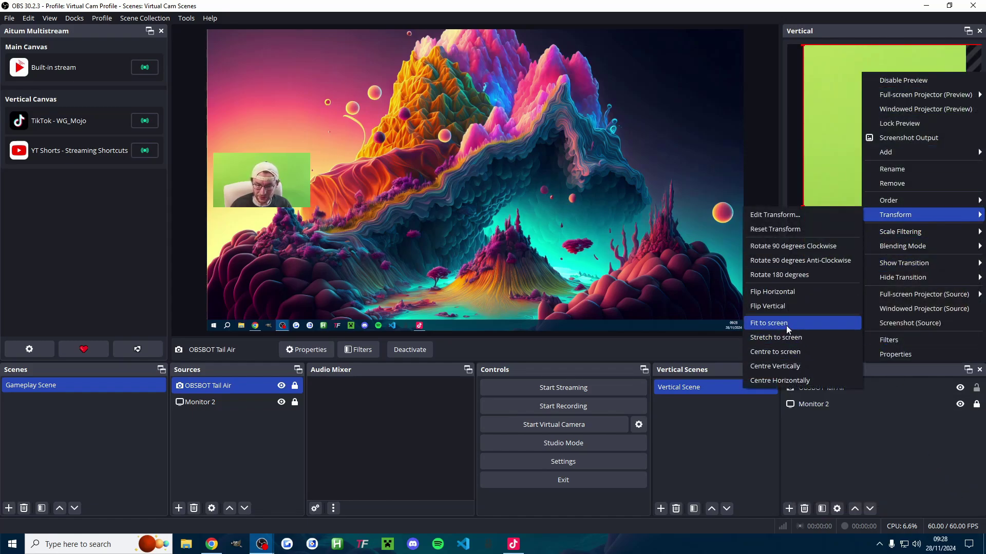
{"action": "left_click", "coordinate": [787, 329]}
{"action": "left_click_drag", "start_coordinate": [873, 205], "coordinate": [867, 108]}
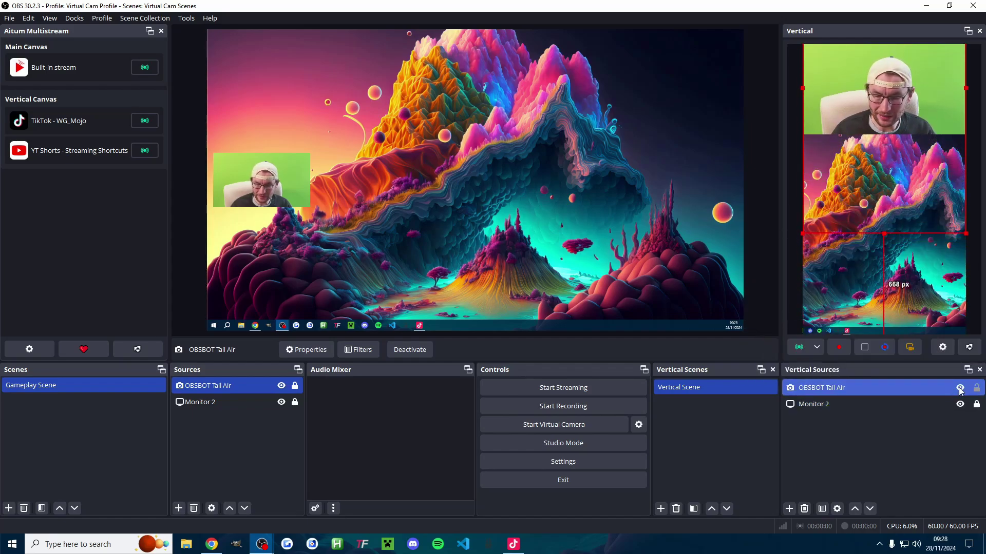
{"action": "left_click", "coordinate": [908, 470]}
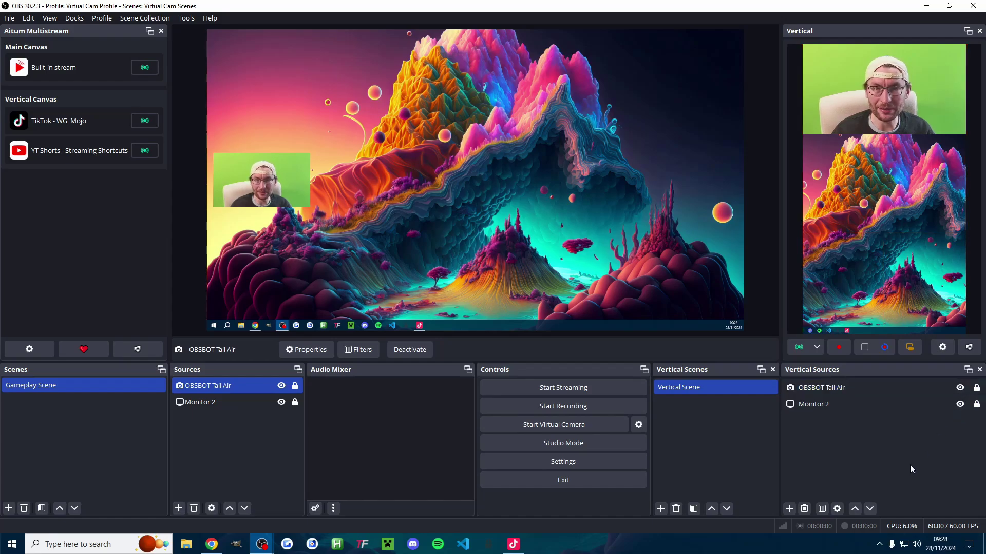
Step: Copy the Screen 1 overlay URL from TikFinity's Actions & Events page and return to OBS
{"action": "key", "text": "alt+Tab"}
{"action": "left_click", "coordinate": [72, 251]}
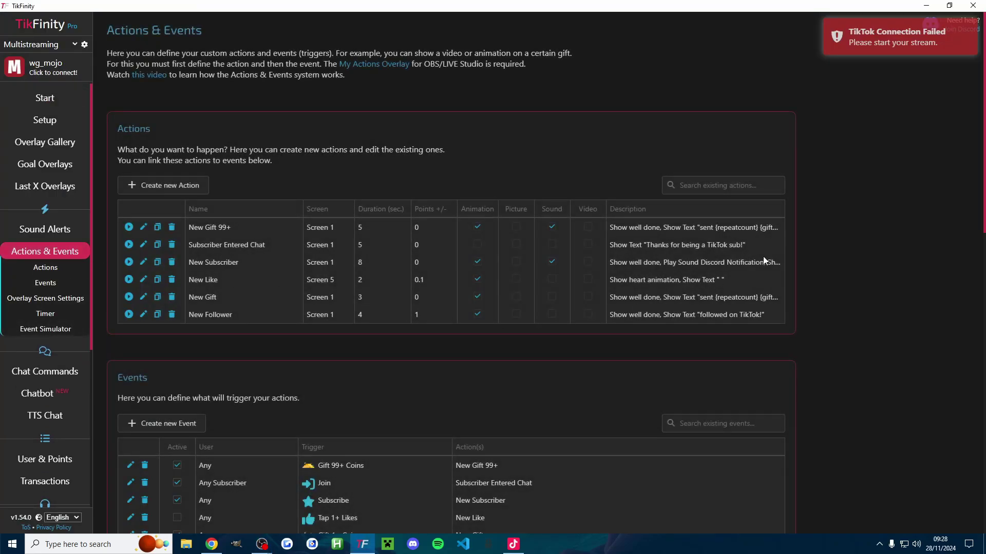
{"action": "scroll", "coordinate": [786, 297], "scroll_direction": "down", "scroll_amount": 10}
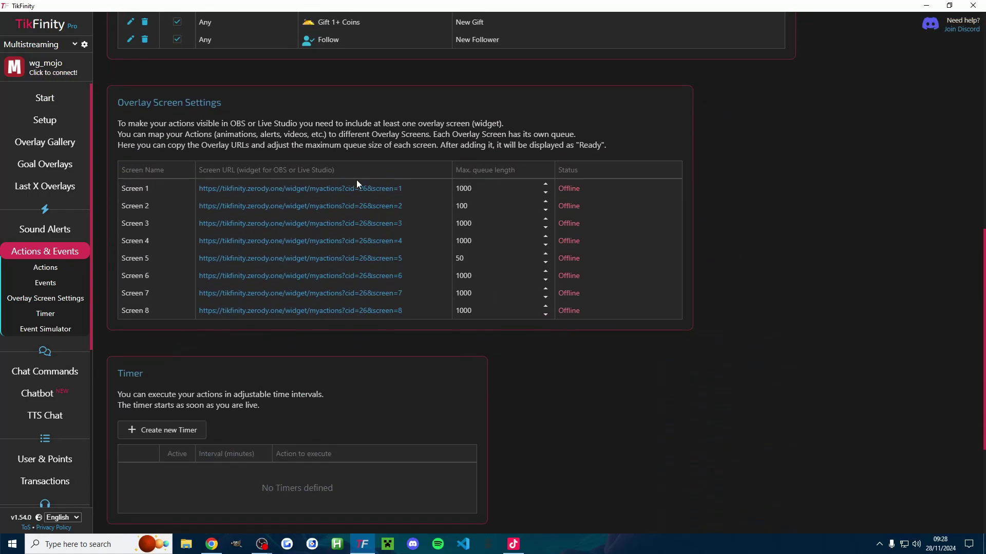
{"action": "left_click", "coordinate": [356, 186]}
{"action": "scroll", "coordinate": [824, 307], "scroll_direction": "up", "scroll_amount": 1}
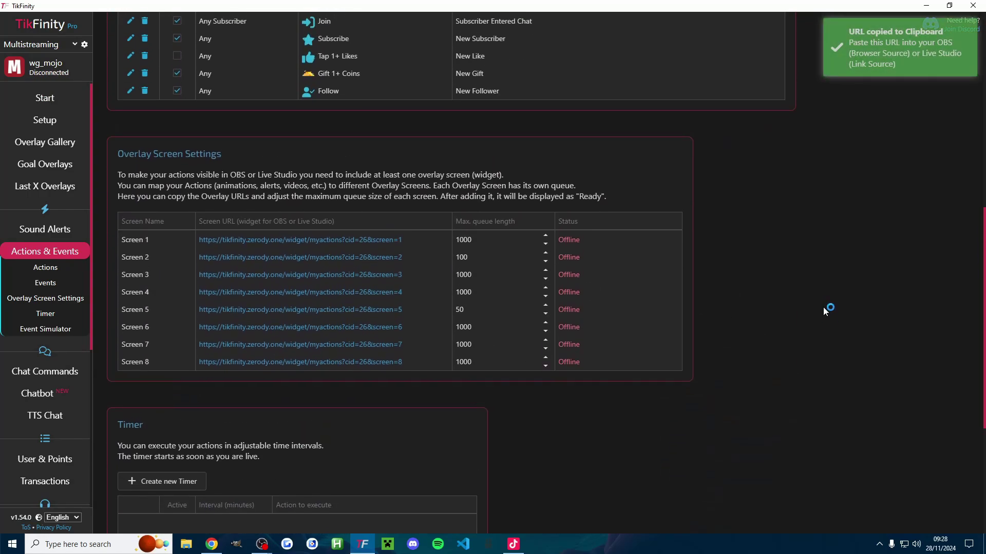
{"action": "left_click", "coordinate": [933, 12]}
{"action": "left_click", "coordinate": [178, 509]}
Step: Add a Browser source named TikFinity Screen 1 with the pasted widget URL, shut down when not visible
{"action": "left_click", "coordinate": [179, 510]}
{"action": "left_click", "coordinate": [178, 509]}
{"action": "left_click", "coordinate": [235, 308]}
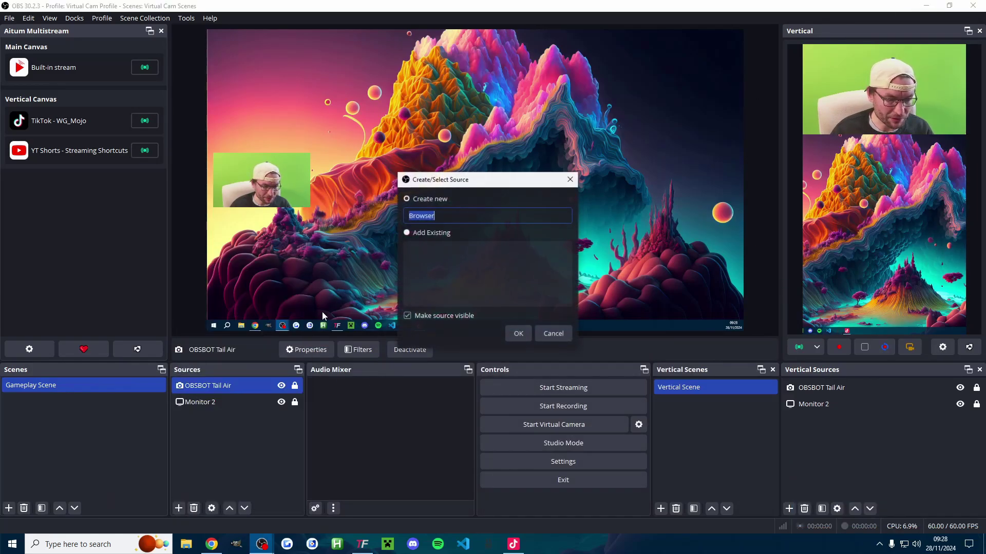
{"action": "type", "text": "TikFinity Screen 1"}
{"action": "key", "text": "Return"}
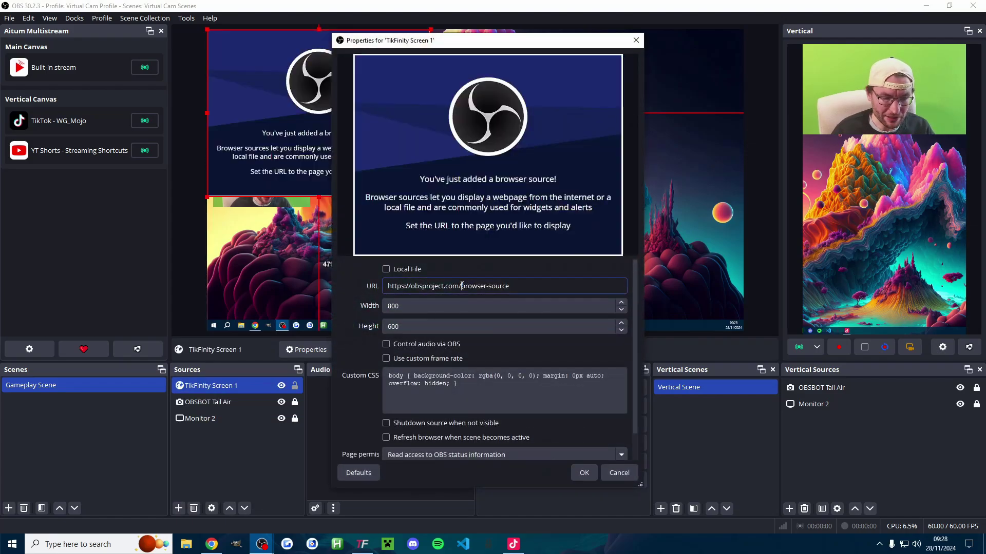
{"action": "triple_click", "coordinate": [463, 286]}
{"action": "key", "text": "ctrl+v"}
{"action": "left_click", "coordinate": [386, 423]}
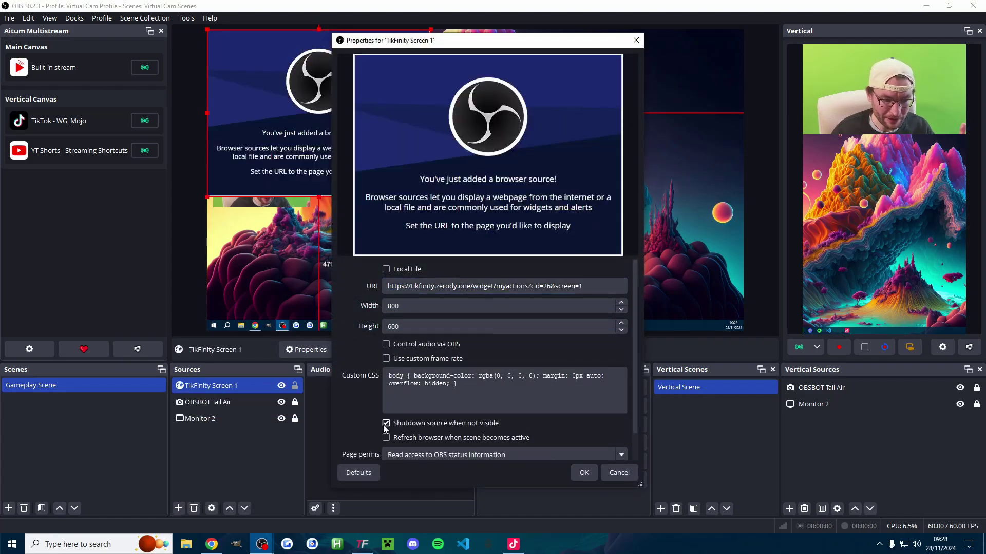
{"action": "left_click", "coordinate": [585, 476]}
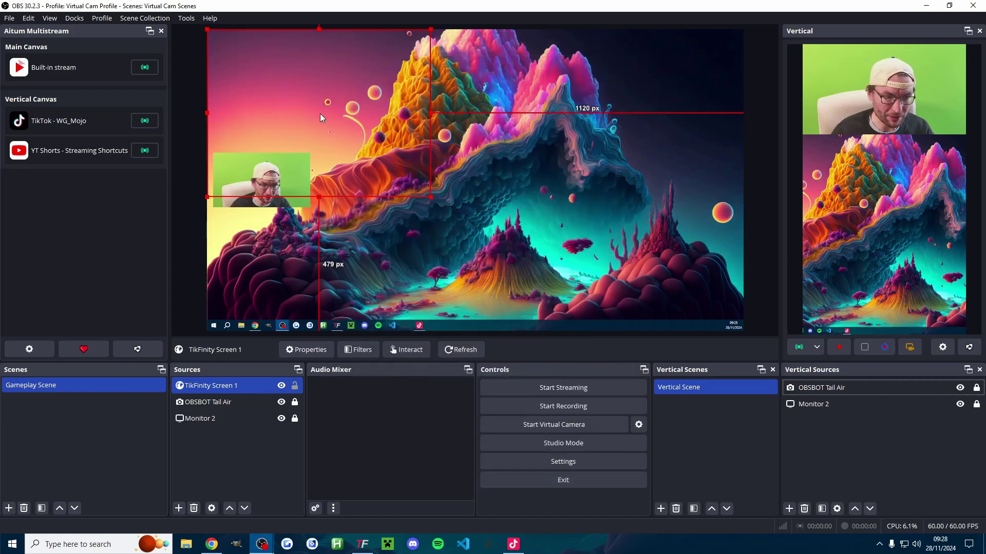
Step: Centre the TikFinity Screen 1 overlay on the Gameplay canvas
{"action": "left_click_drag", "start_coordinate": [311, 79], "coordinate": [469, 141]}
{"action": "right_click", "coordinate": [469, 141]}
{"action": "mouse_move", "coordinate": [544, 268]}
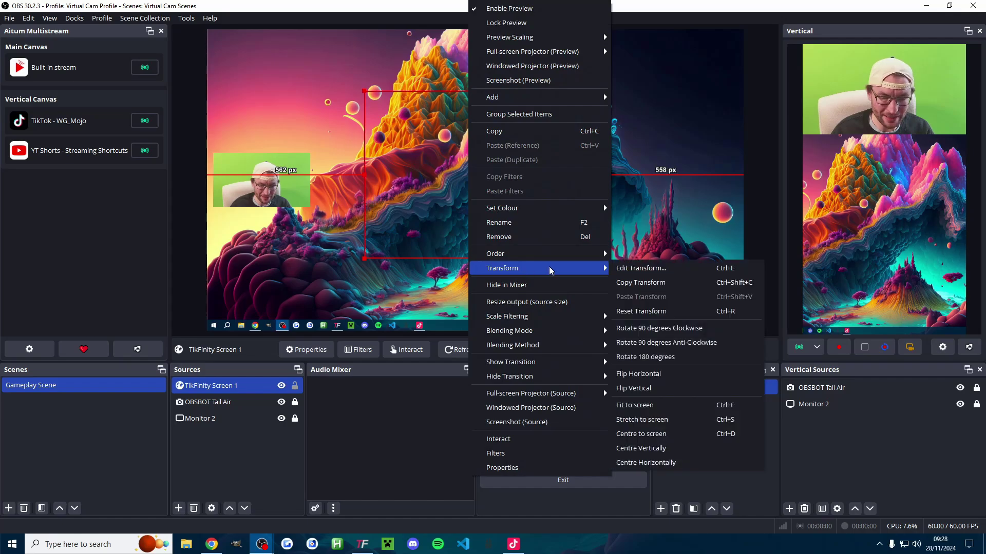
{"action": "left_click", "coordinate": [654, 435]}
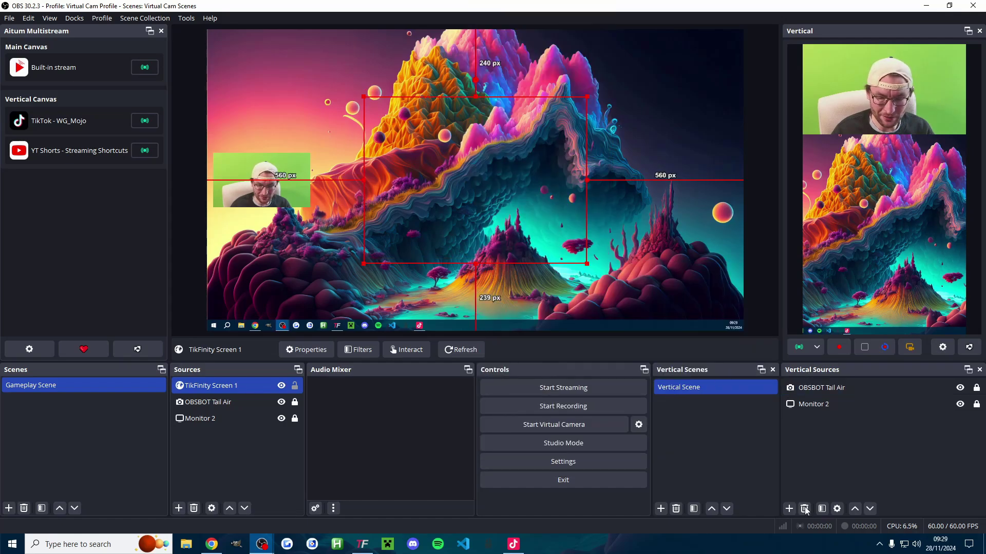
Step: Nudge the vertical webcam down, centre TikFinity Screen 1 in the vertical canvas, and lock it in both source lists
{"action": "left_click", "coordinate": [789, 508]}
{"action": "left_click", "coordinate": [760, 334]}
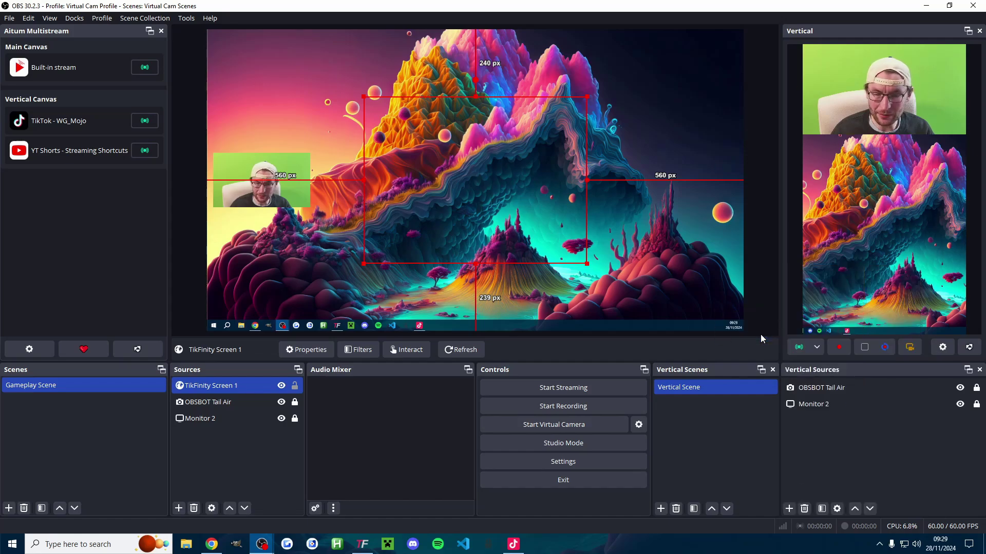
{"action": "left_click", "coordinate": [886, 157]}
{"action": "left_click_drag", "start_coordinate": [886, 156], "coordinate": [886, 200]}
{"action": "right_click", "coordinate": [886, 200]}
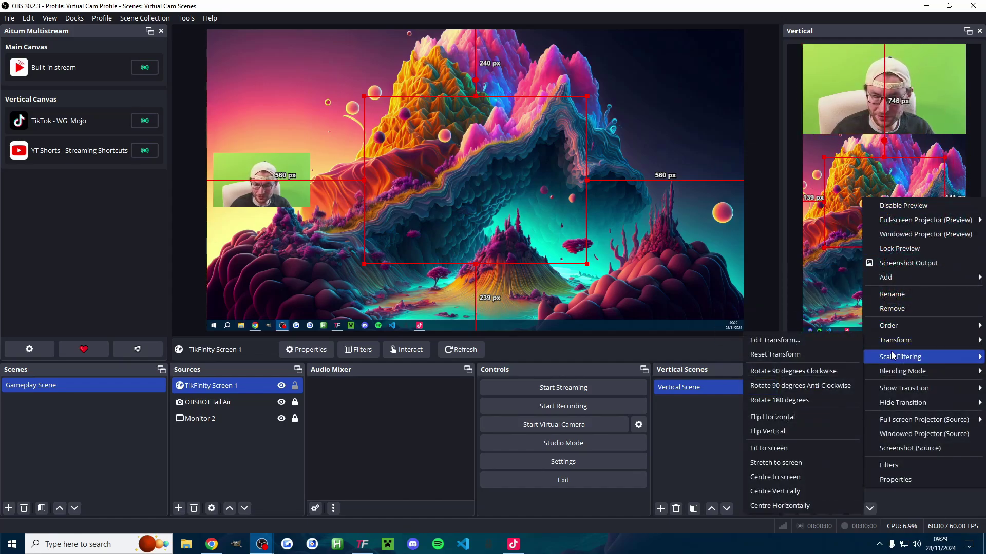
{"action": "left_click", "coordinate": [775, 477]}
{"action": "left_click", "coordinate": [976, 388]}
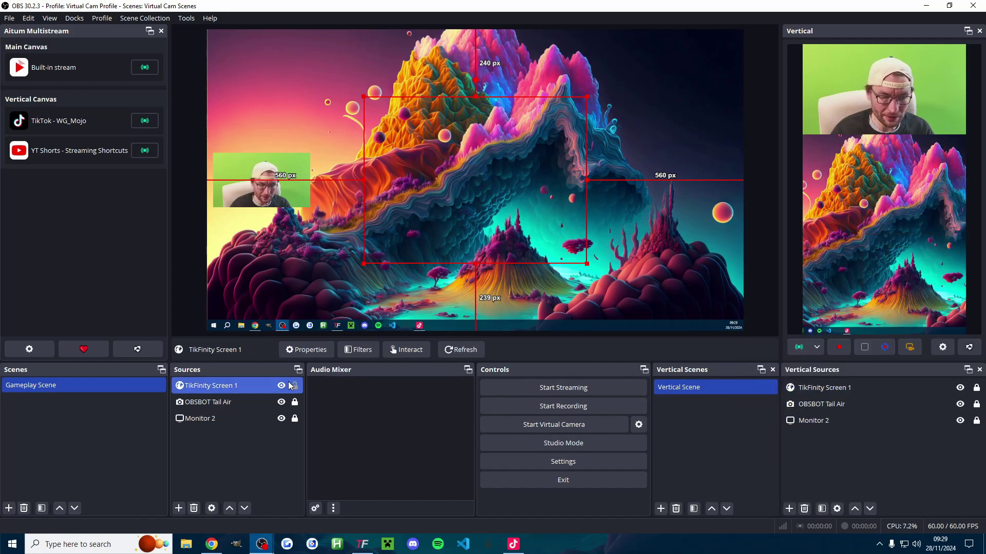
{"action": "left_click", "coordinate": [295, 385]}
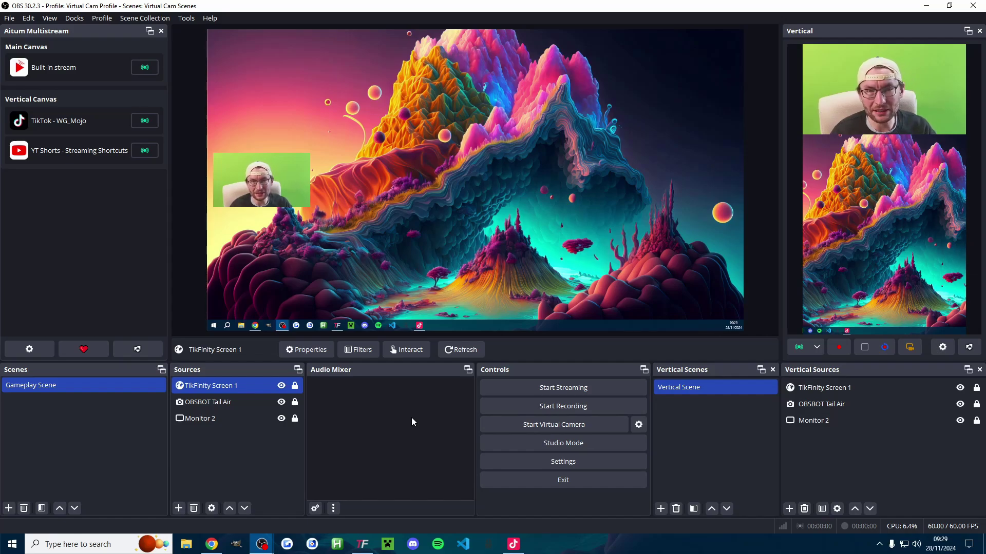
Step: Set Desktop Audio to Speakers (HyperX Cloud II Wireless) and Mic/Auxiliary Audio to Microphone (HyperX Quadcast)
{"action": "left_click", "coordinate": [542, 465]}
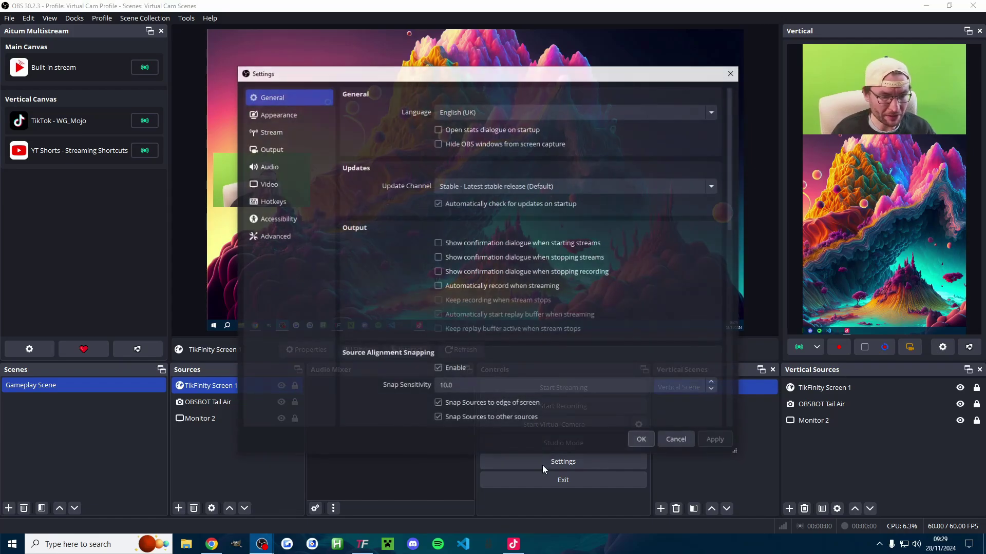
{"action": "left_click", "coordinate": [266, 169]}
{"action": "left_click", "coordinate": [451, 178]}
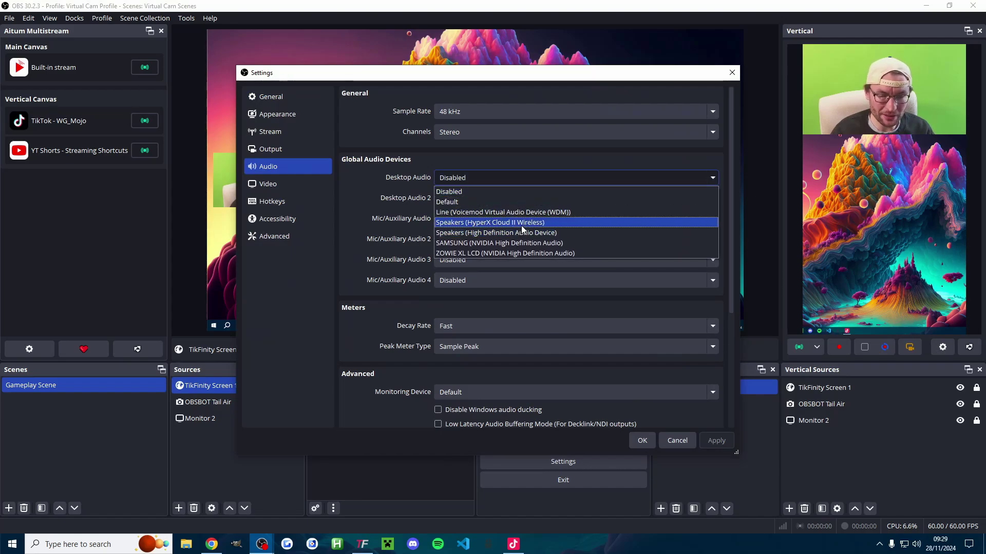
{"action": "left_click", "coordinate": [523, 223]}
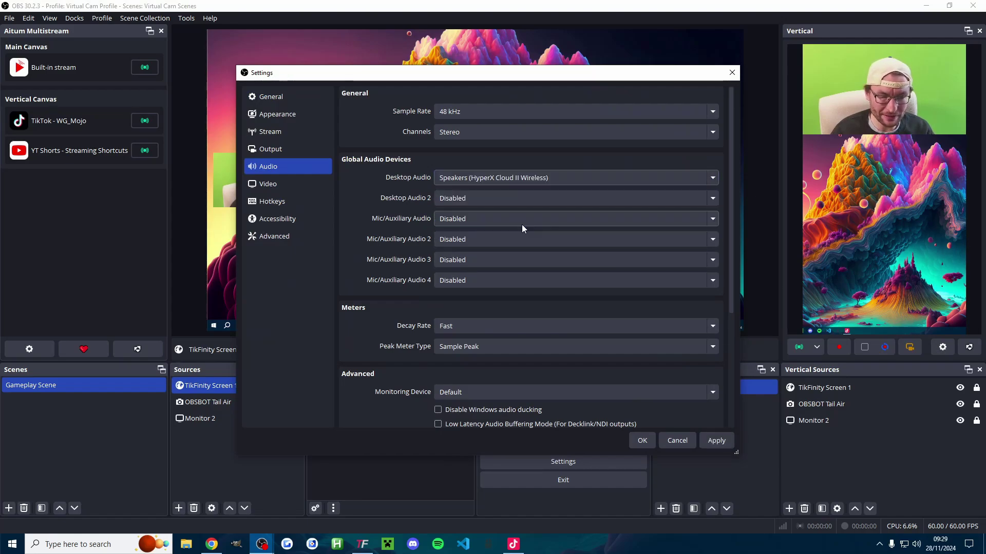
{"action": "left_click", "coordinate": [494, 227]}
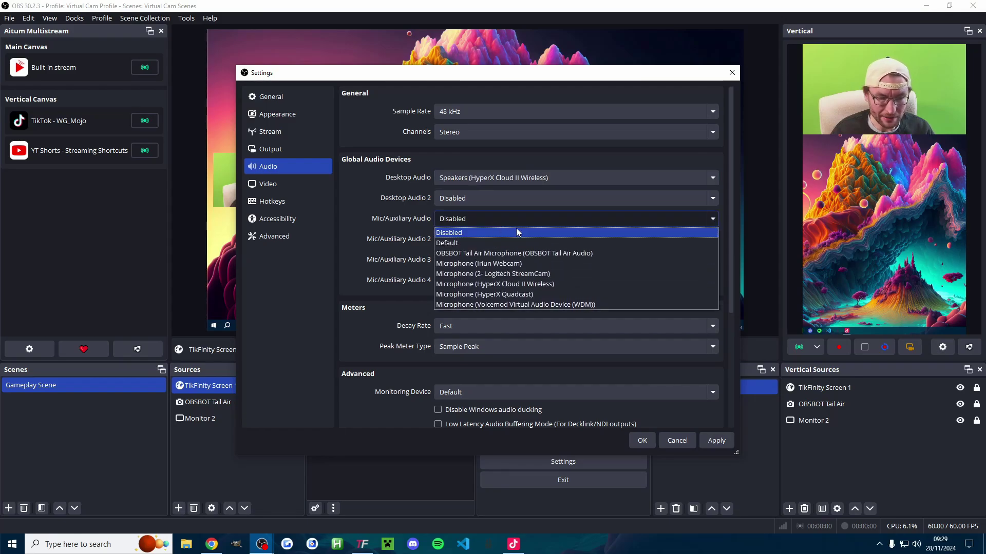
{"action": "left_click", "coordinate": [510, 296]}
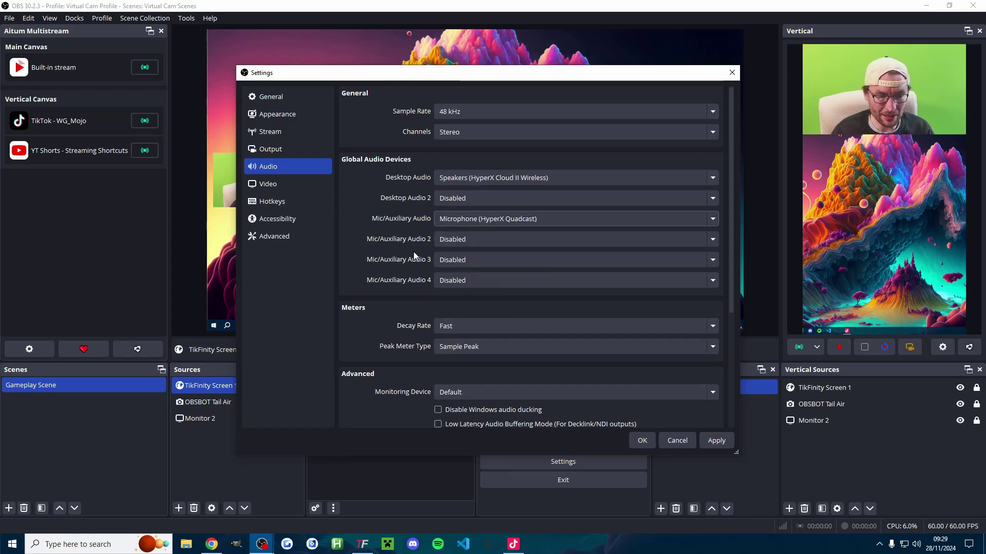
{"action": "left_click", "coordinate": [641, 442]}
{"action": "left_click", "coordinate": [316, 434]}
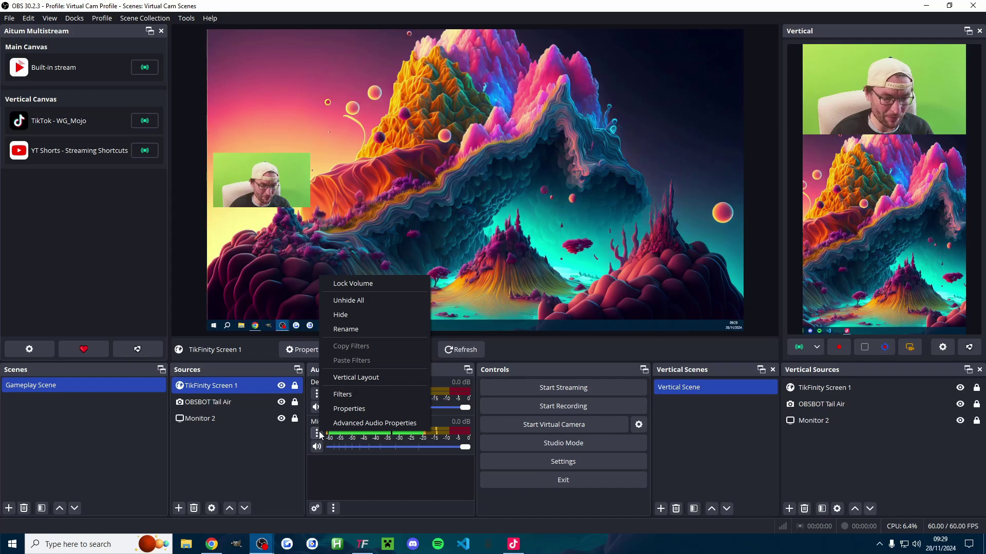
Step: Add a Noise Suppression filter using RNNoise to Mic/Aux, then unmute it
{"action": "left_click", "coordinate": [347, 395]}
{"action": "left_click", "coordinate": [280, 441]}
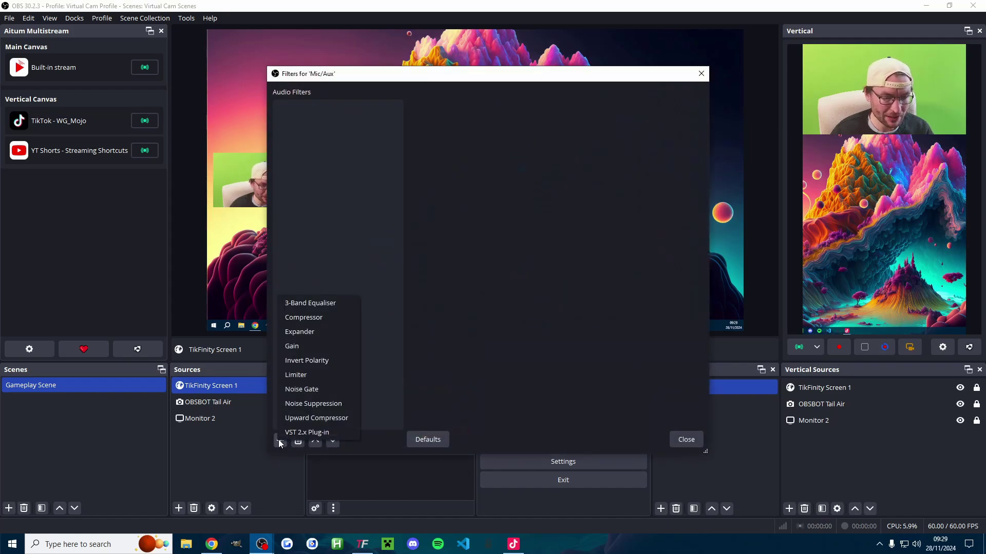
{"action": "left_click", "coordinate": [323, 403]}
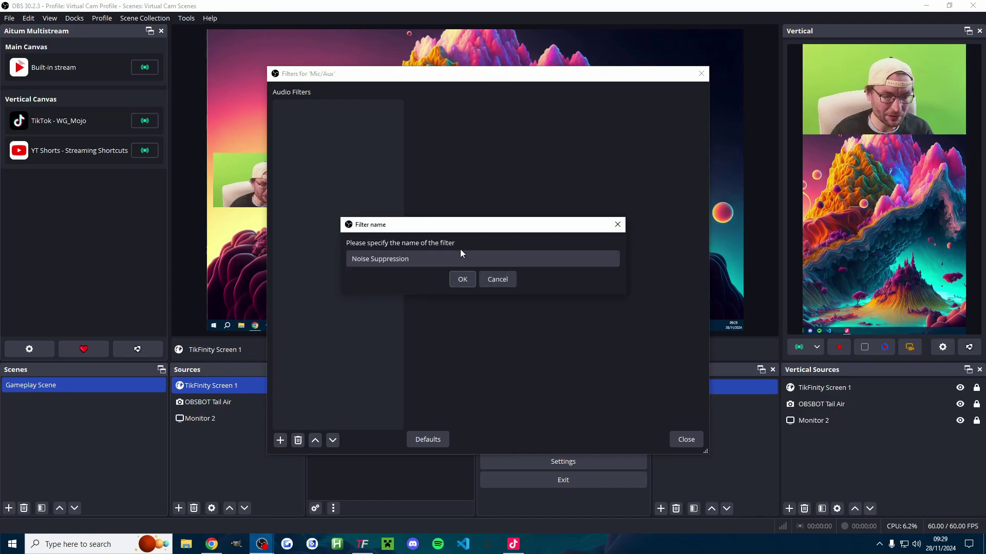
{"action": "left_click", "coordinate": [467, 280]}
{"action": "left_click", "coordinate": [526, 110]}
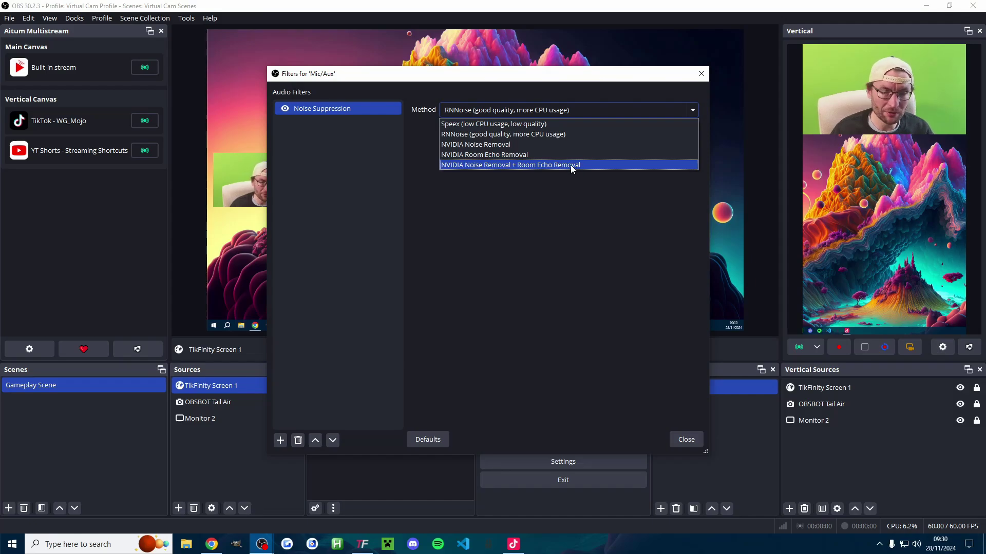
{"action": "left_click", "coordinate": [517, 134]}
{"action": "left_click", "coordinate": [694, 446]}
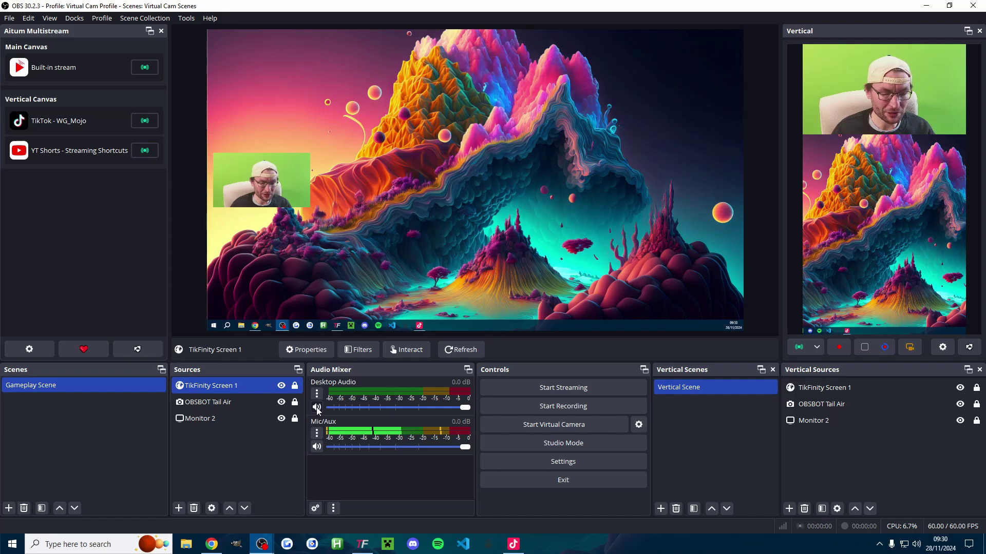
{"action": "left_click", "coordinate": [315, 448]}
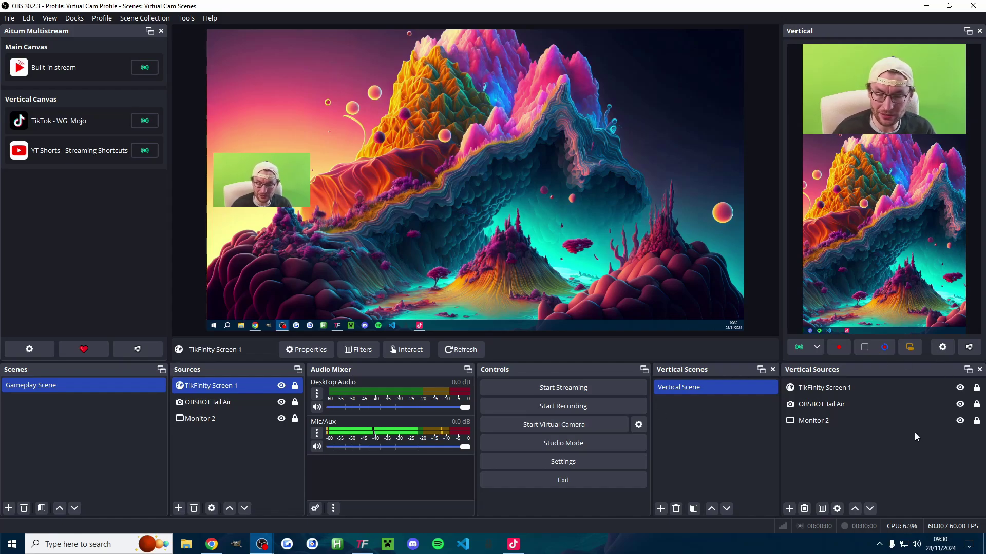
{"action": "left_click", "coordinate": [944, 348]}
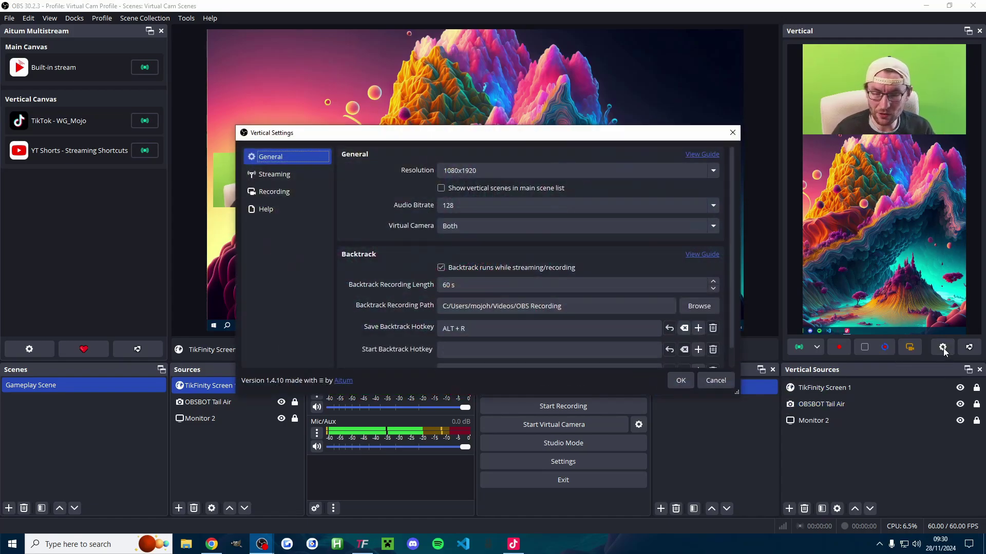
{"action": "left_click", "coordinate": [459, 225]}
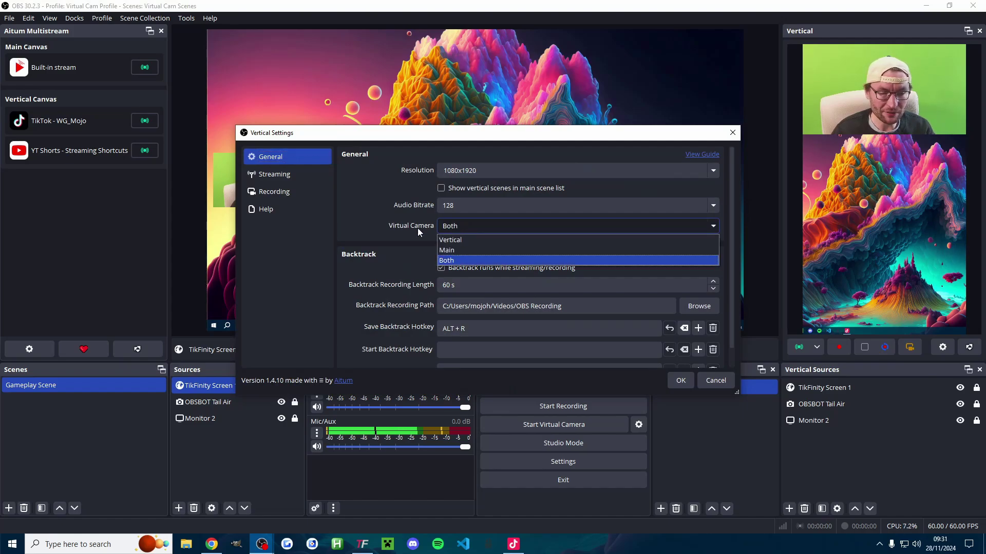
{"action": "left_click", "coordinate": [447, 260]}
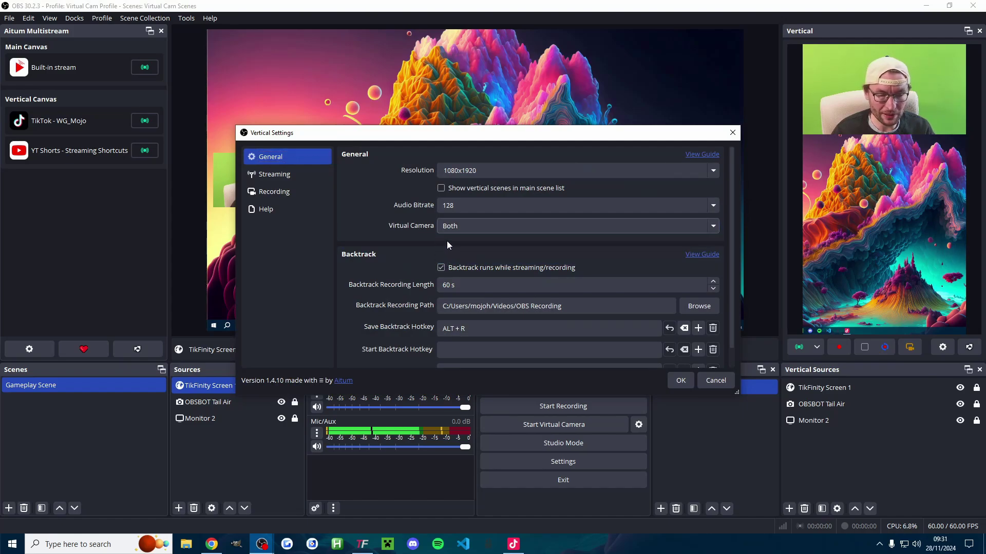
{"action": "scroll", "coordinate": [600, 240], "scroll_direction": "down", "scroll_amount": 1}
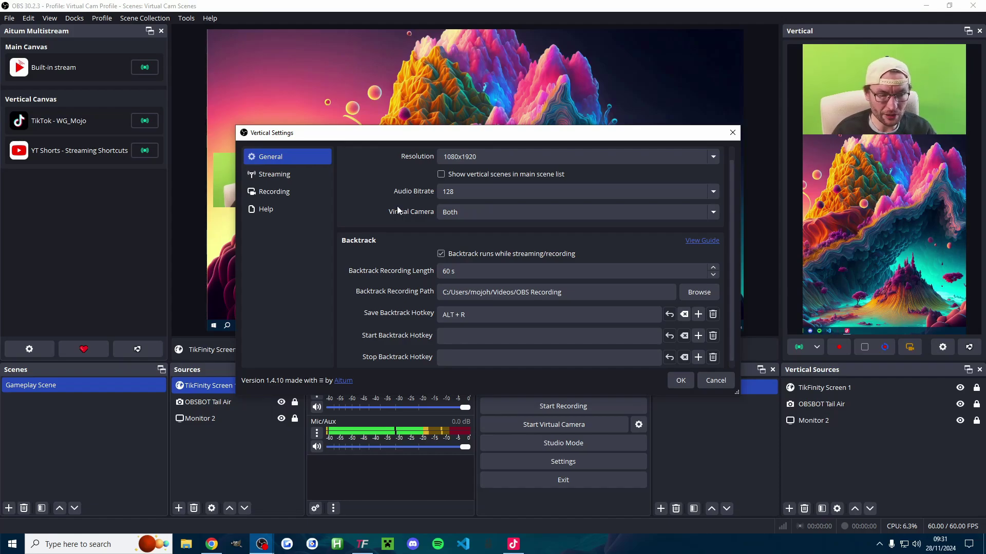
{"action": "left_click", "coordinate": [274, 174]}
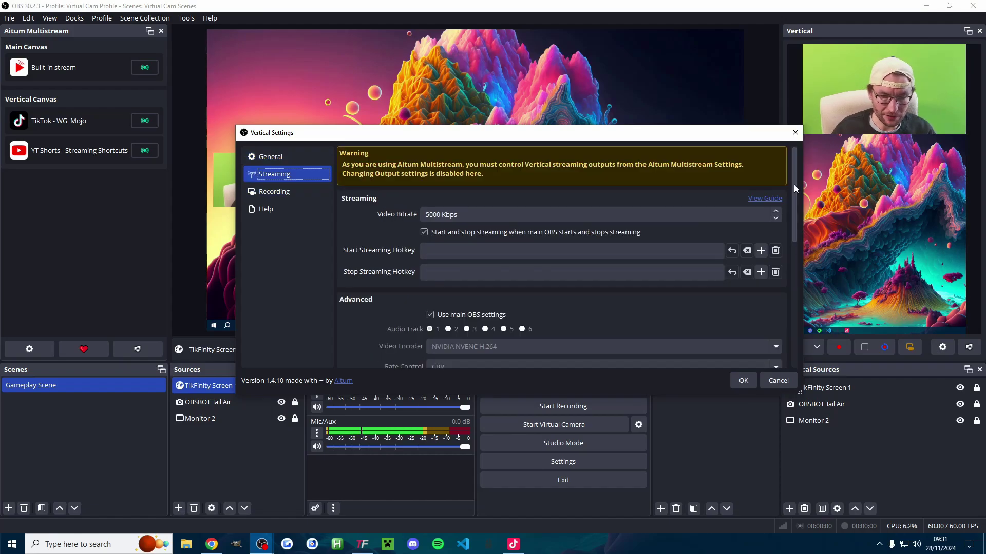
{"action": "left_click", "coordinate": [277, 195]}
{"action": "scroll", "coordinate": [797, 196], "scroll_direction": "down", "scroll_amount": 1}
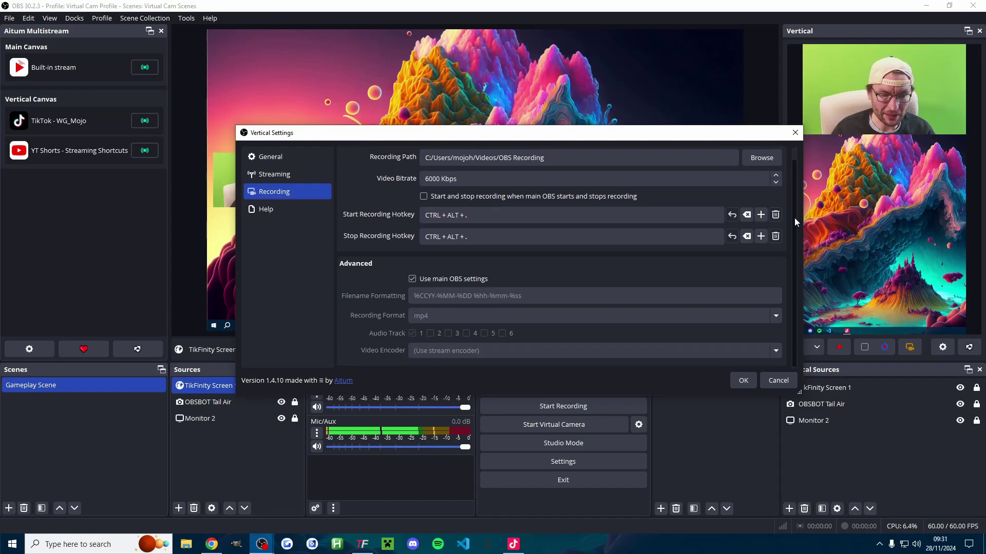
{"action": "left_click", "coordinate": [744, 381]}
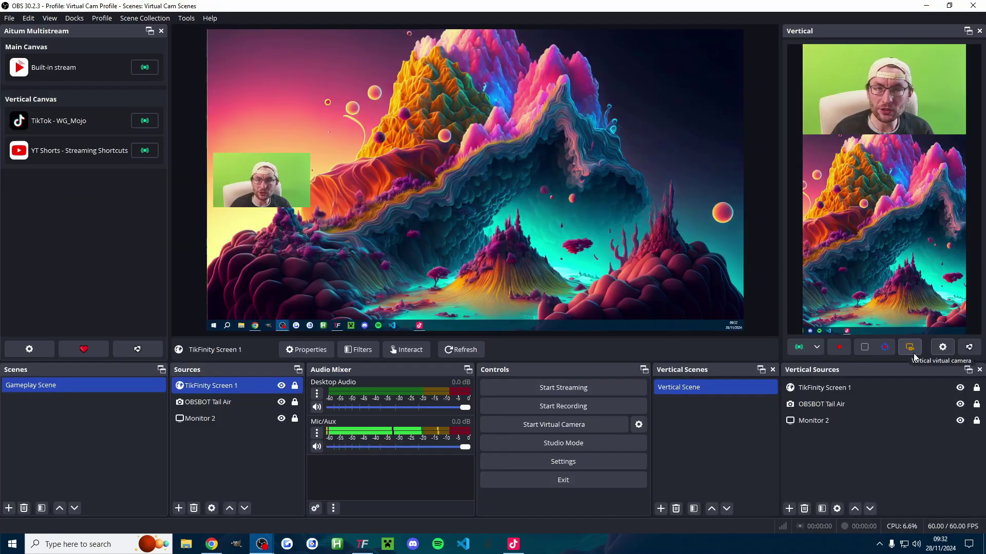
Step: Start the Vertical virtual camera and switch over to TikTok LIVE Studio
{"action": "left_click", "coordinate": [639, 426]}
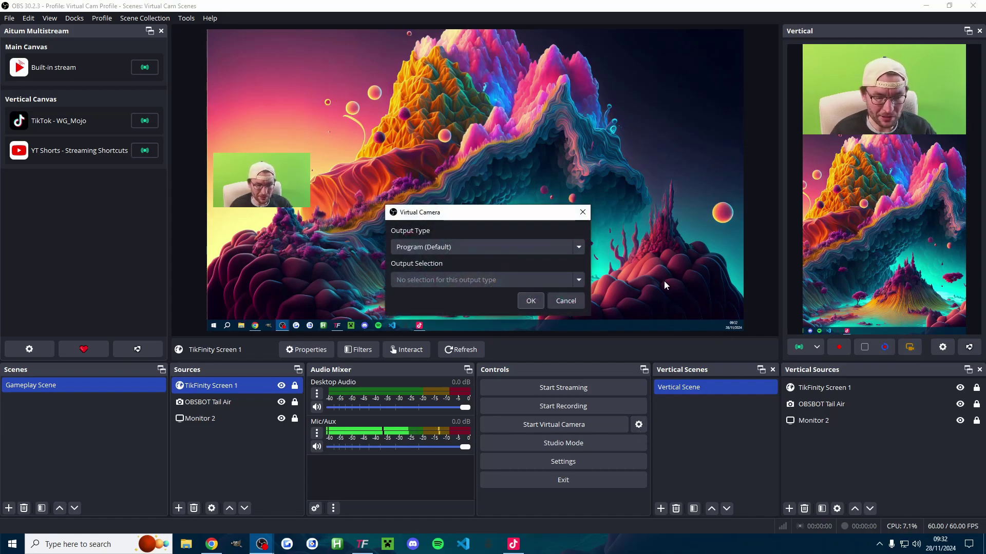
{"action": "key", "text": "Escape"}
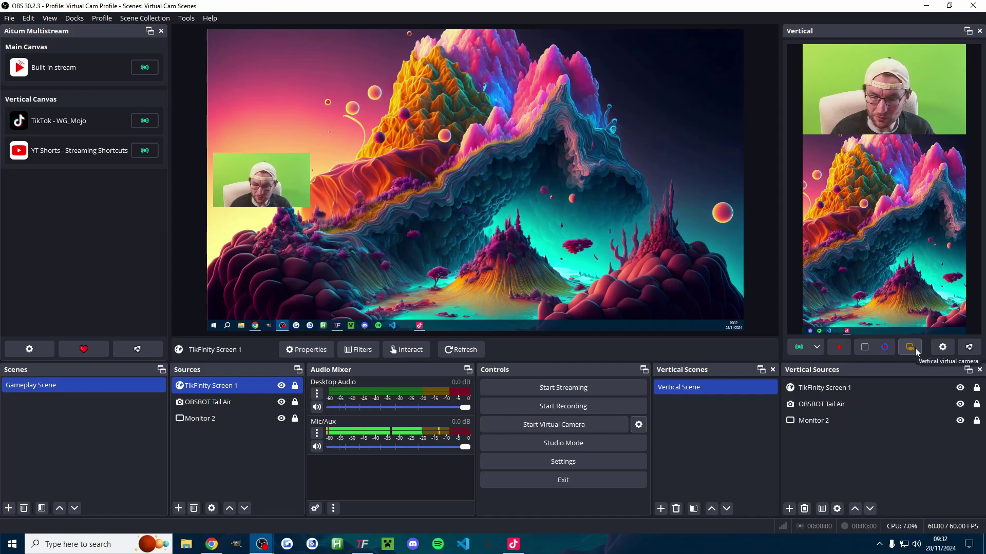
{"action": "left_click", "coordinate": [910, 348]}
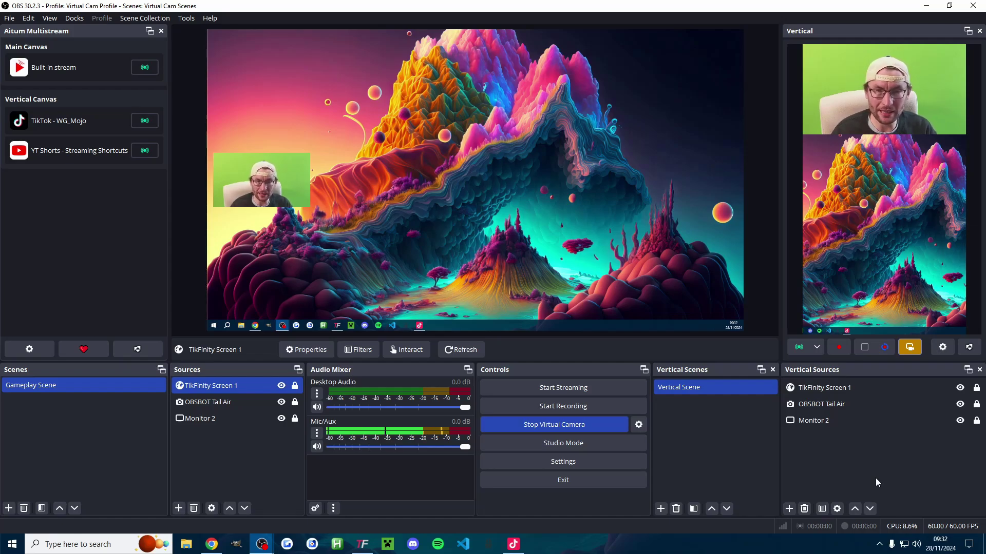
{"action": "key", "text": "alt+Tab"}
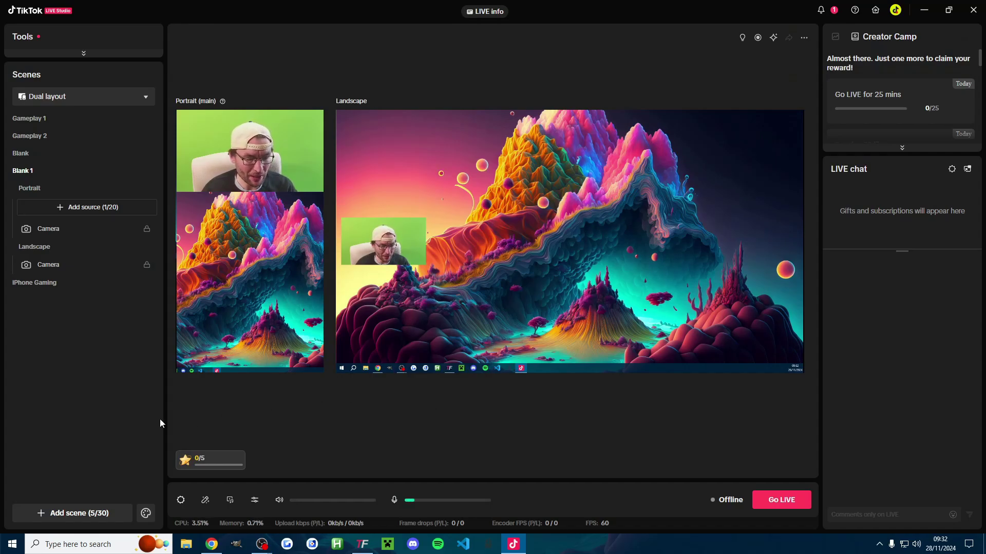
Step: Create a Blank scene, rename it OBS Virtual Cam, and start adding a source to the portrait layout
{"action": "left_click", "coordinate": [81, 516]}
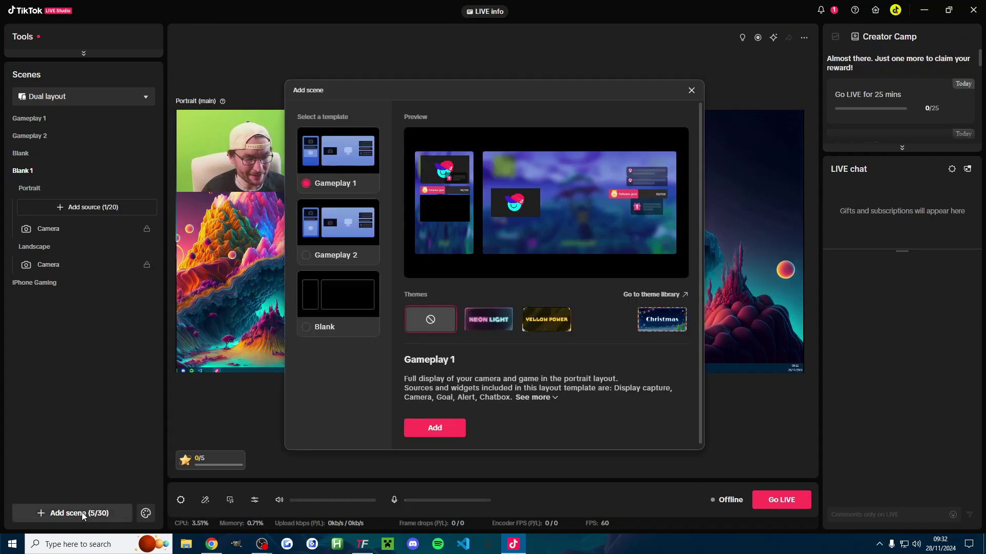
{"action": "left_click", "coordinate": [324, 327]}
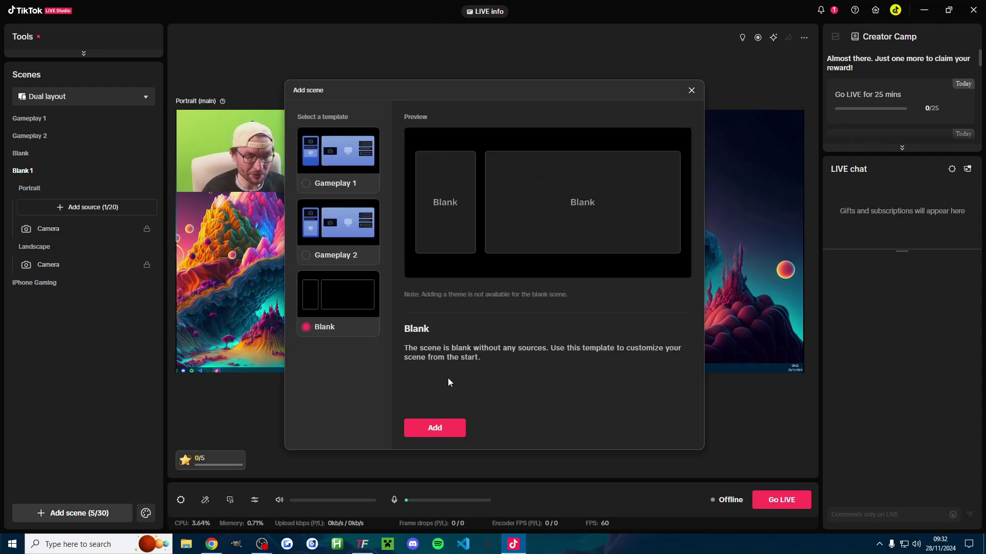
{"action": "left_click", "coordinate": [446, 430]}
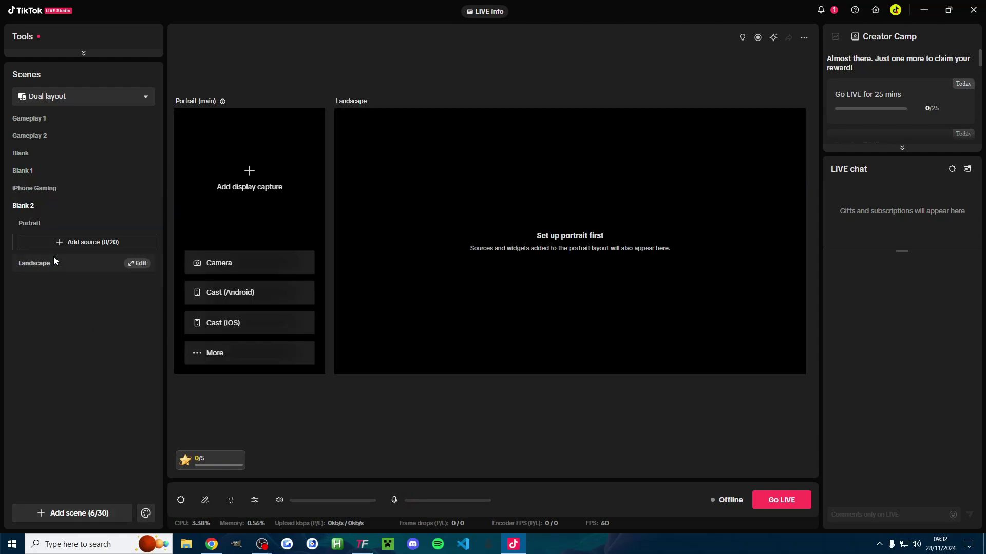
{"action": "right_click", "coordinate": [31, 208]}
{"action": "left_click", "coordinate": [65, 222]}
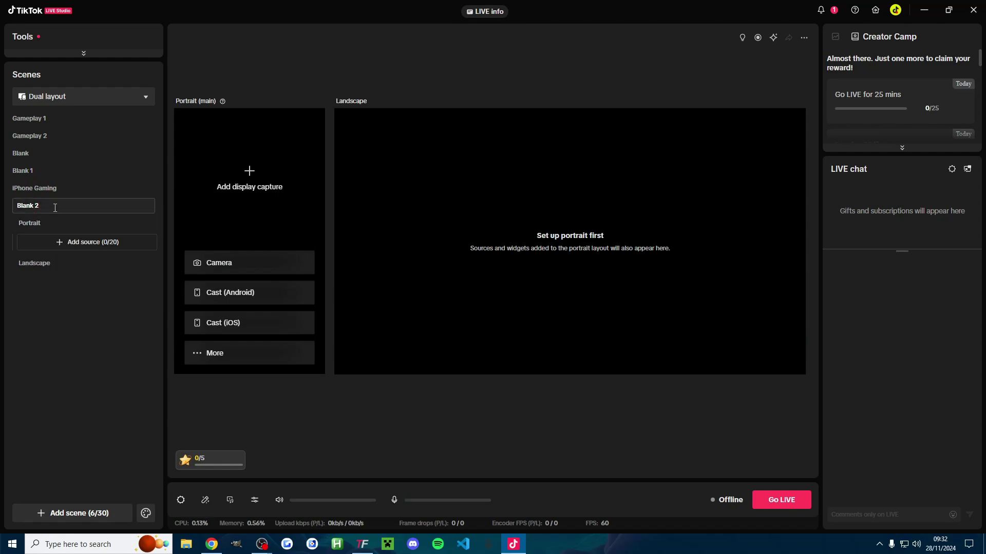
{"action": "type", "text": "OBS Virtual Cam"}
{"action": "key", "text": "Return"}
{"action": "left_click", "coordinate": [78, 247]}
Step: Add OBS Virtual Camera as a camera source at 3000*1920 resolution and 60 FPS
{"action": "left_click", "coordinate": [450, 140]}
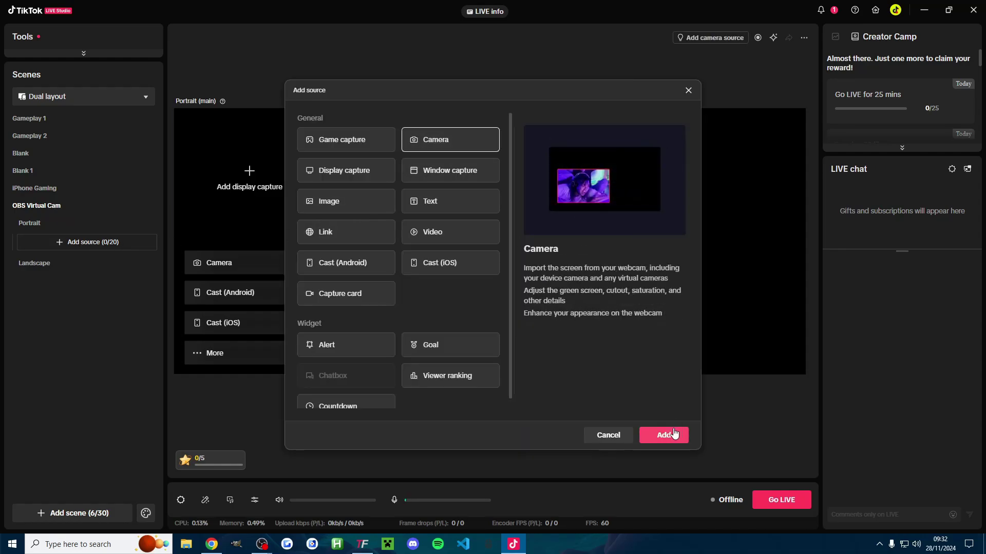
{"action": "left_click", "coordinate": [664, 436]}
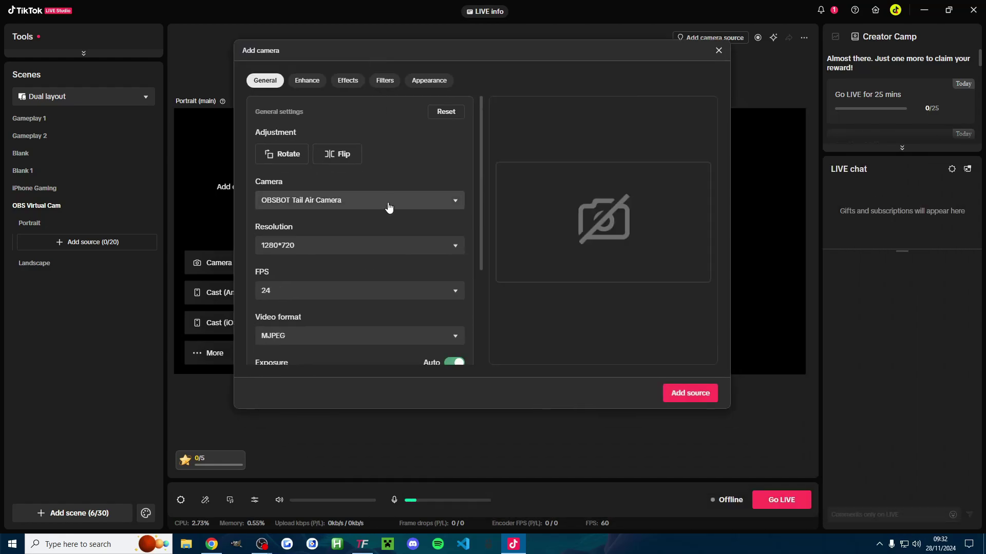
{"action": "left_click", "coordinate": [387, 201]}
{"action": "scroll", "coordinate": [351, 243], "scroll_direction": "down", "scroll_amount": 5}
{"action": "left_click", "coordinate": [322, 267]}
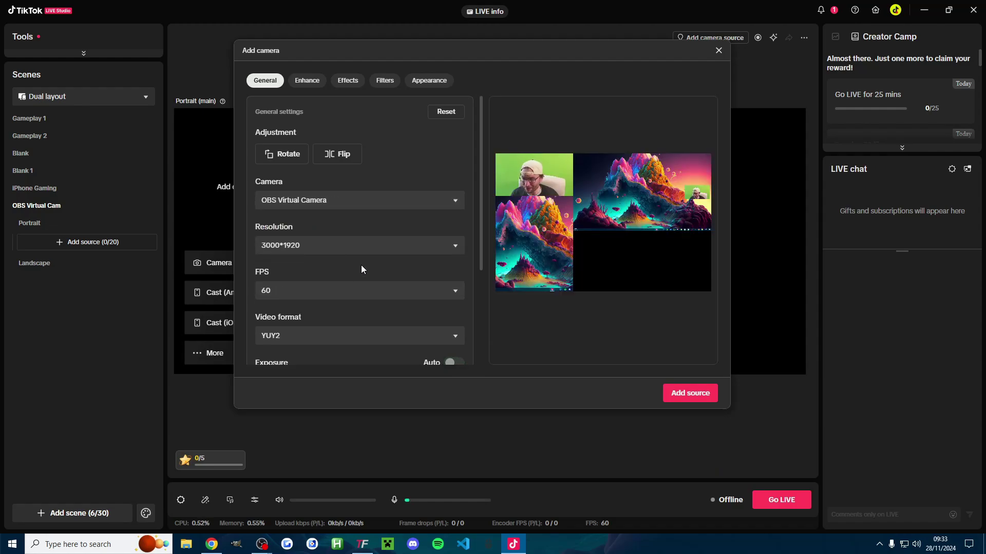
{"action": "left_click", "coordinate": [298, 249]}
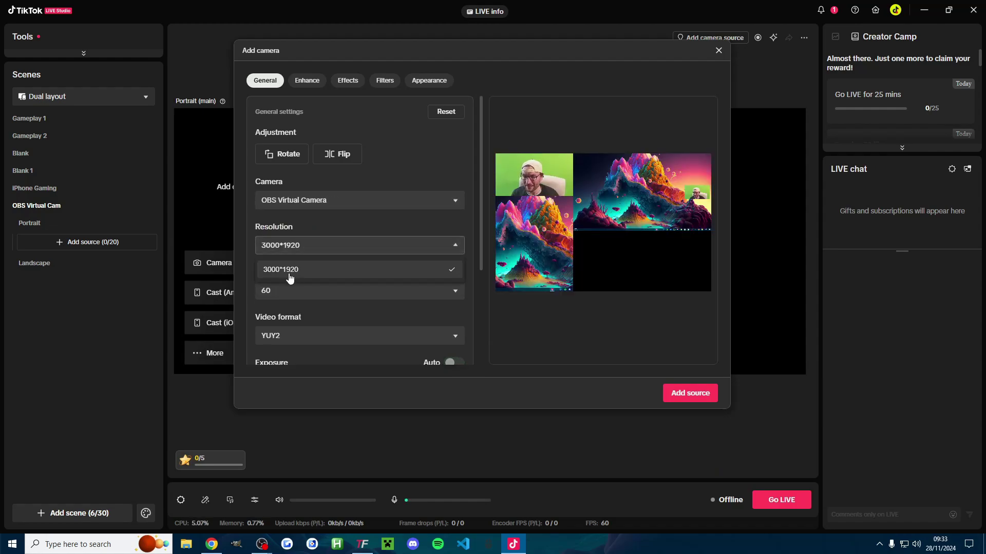
{"action": "left_click", "coordinate": [292, 275]}
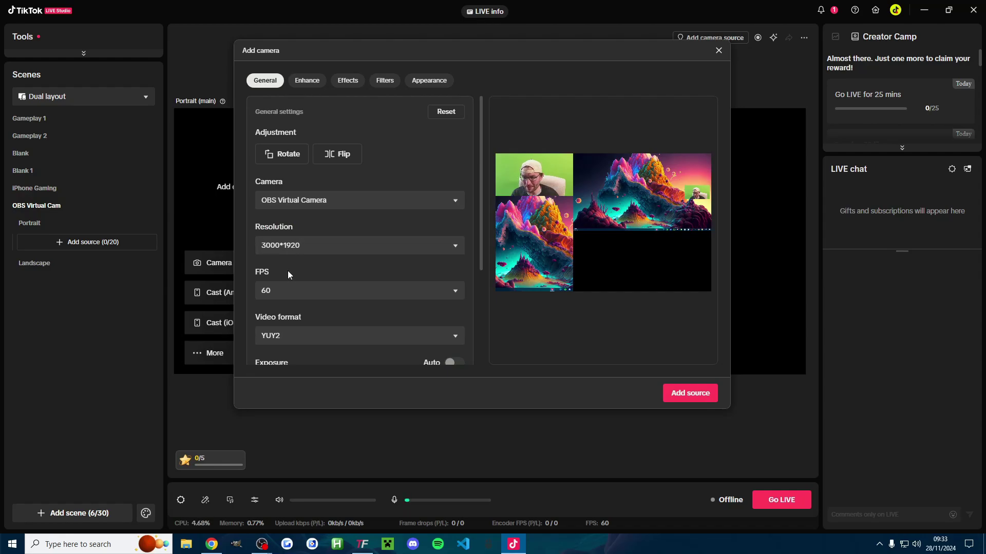
{"action": "scroll", "coordinate": [290, 260], "scroll_direction": "down", "scroll_amount": 3}
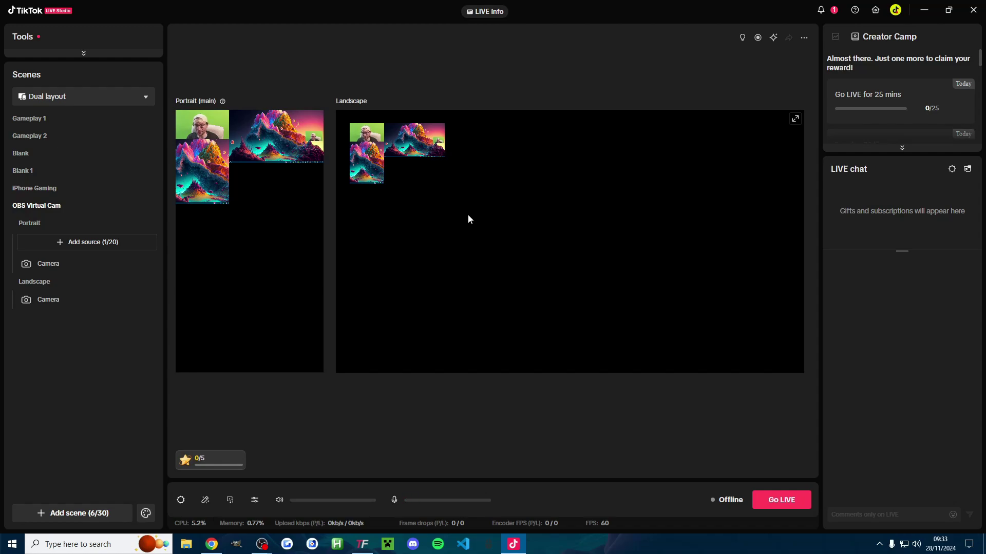
Step: Stretch the portrait camera feed to the canvas bottom, lock it, and select the landscape feed
{"action": "left_click", "coordinate": [227, 143]}
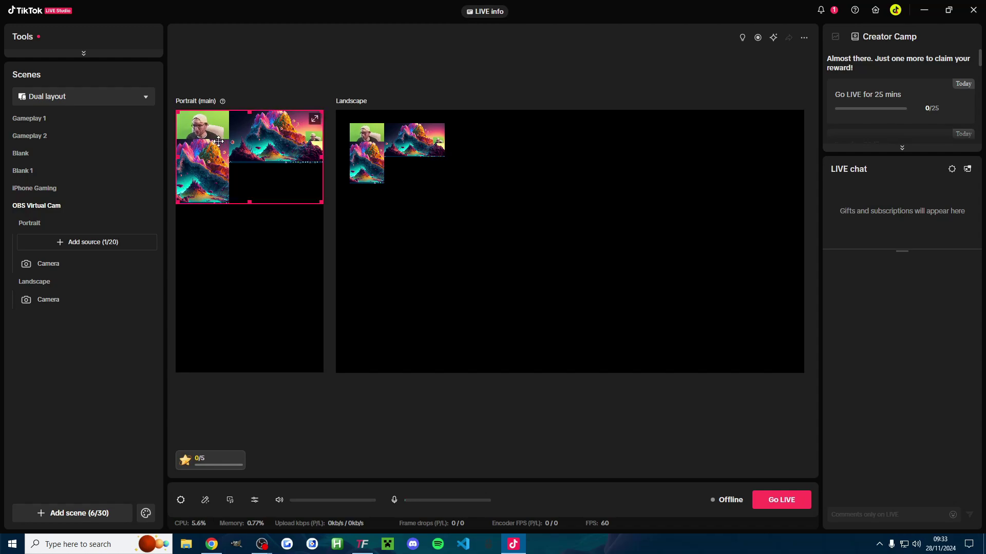
{"action": "left_click_drag", "start_coordinate": [218, 141], "coordinate": [237, 168]}
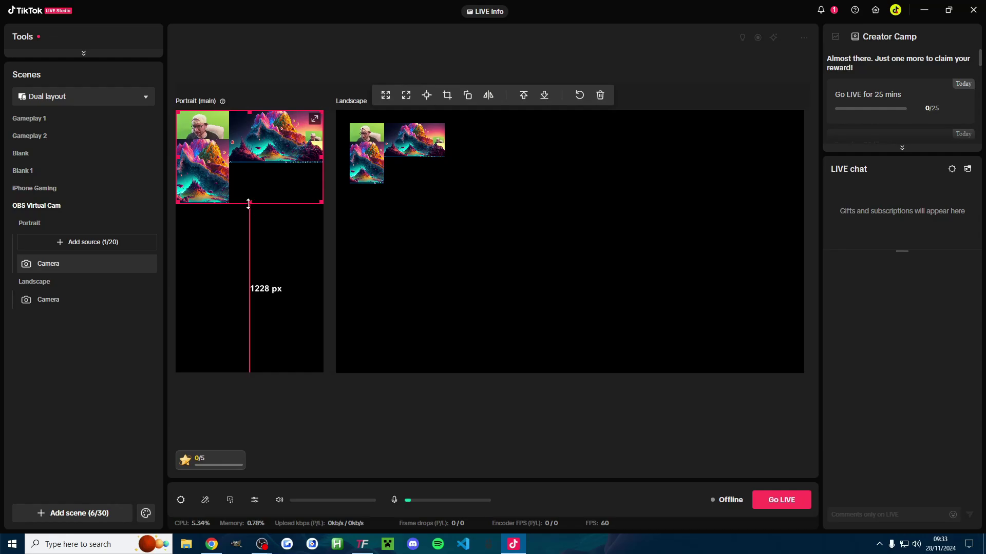
{"action": "left_click_drag", "start_coordinate": [248, 203], "coordinate": [250, 370]}
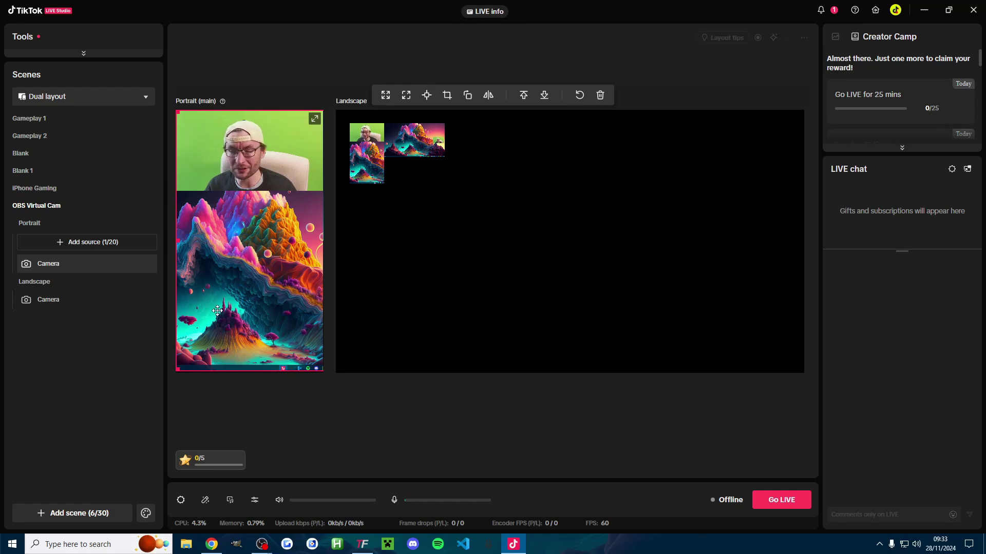
{"action": "left_click", "coordinate": [147, 264]}
{"action": "left_click", "coordinate": [392, 142]}
{"action": "left_click_drag", "start_coordinate": [392, 143], "coordinate": [390, 144]}
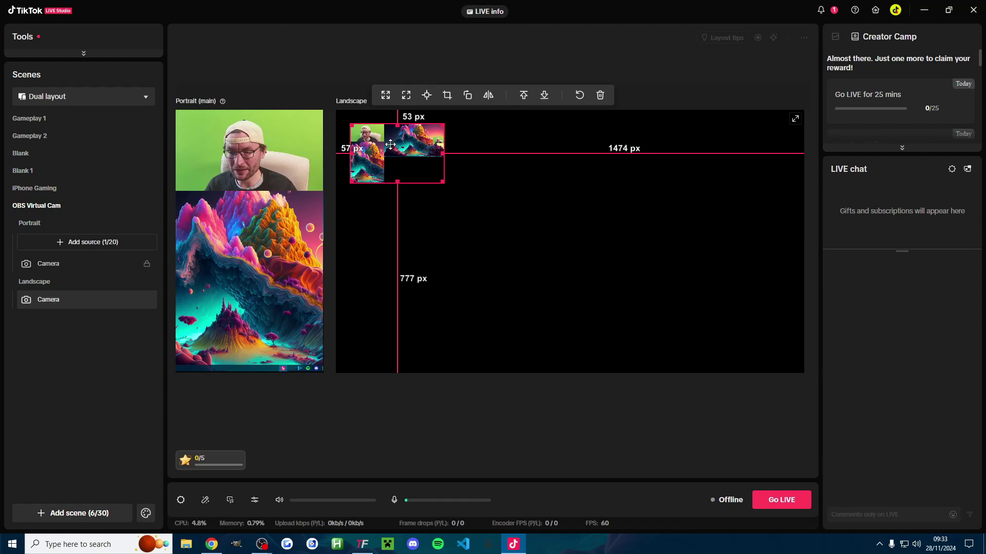
Step: Fill the landscape canvas with the OBS feed, flip it horizontally, and frame the wide scene
{"action": "left_click", "coordinate": [385, 97]}
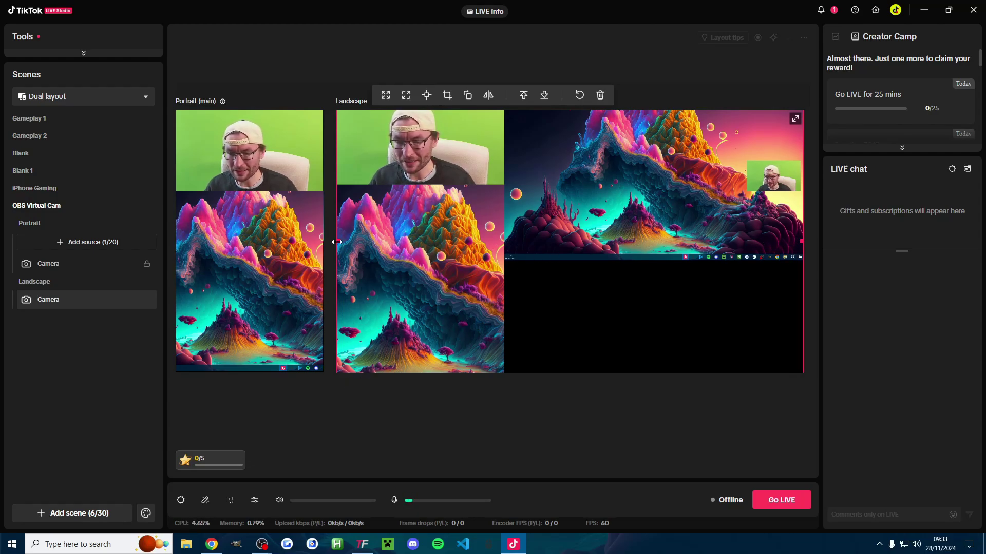
{"action": "left_click_drag", "start_coordinate": [336, 242], "coordinate": [72, 251]}
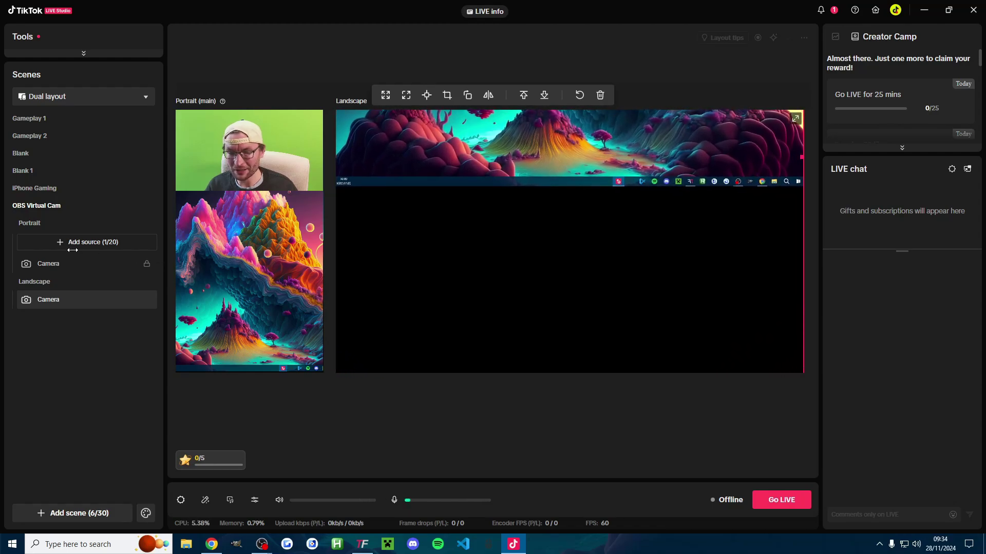
{"action": "left_click_drag", "start_coordinate": [561, 155], "coordinate": [562, 340]}
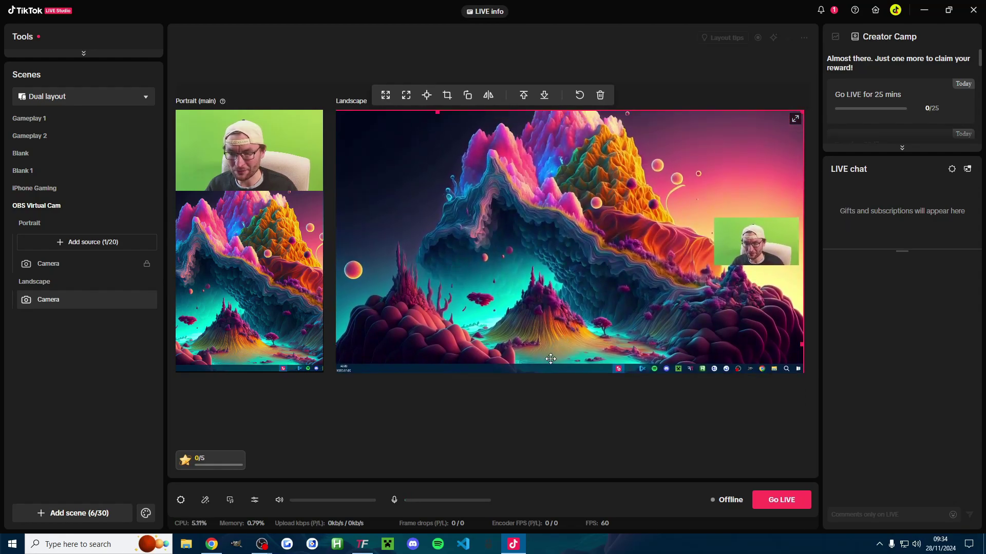
{"action": "left_click", "coordinate": [547, 433]}
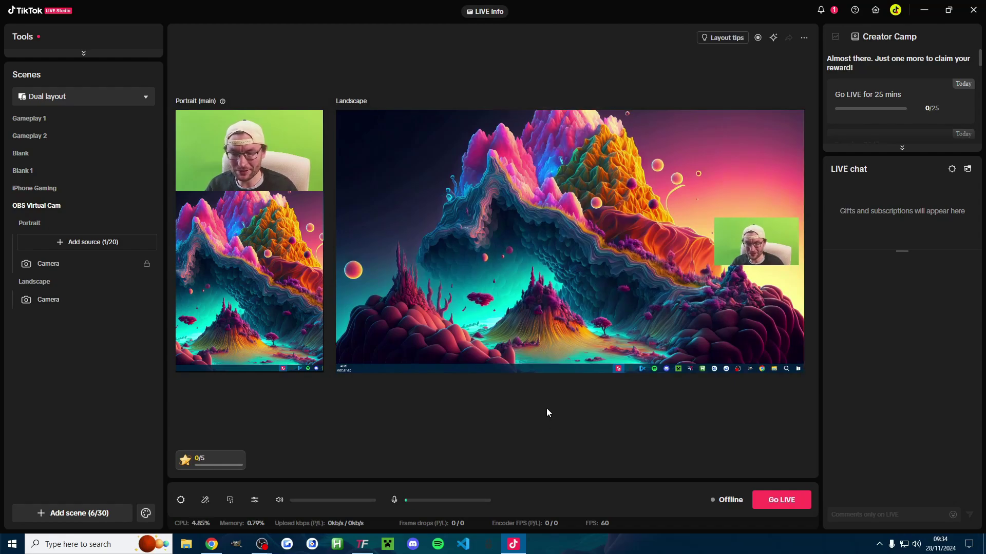
{"action": "left_click", "coordinate": [541, 301]}
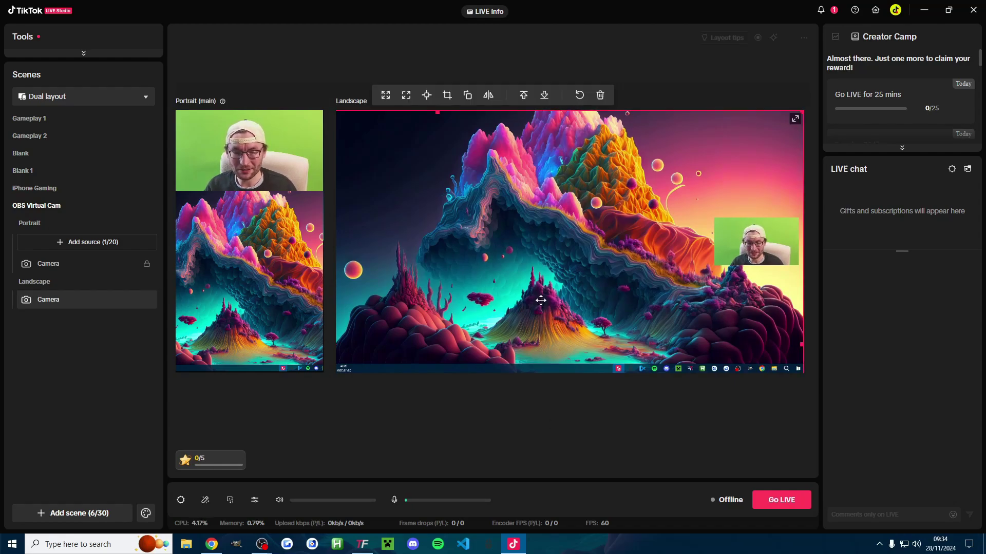
{"action": "left_click", "coordinate": [489, 99]}
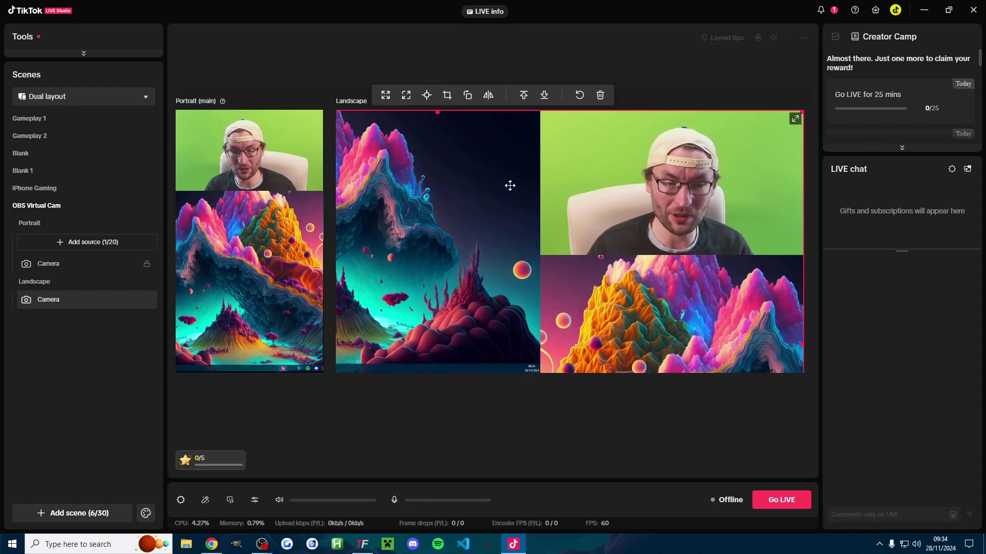
{"action": "left_click_drag", "start_coordinate": [510, 186], "coordinate": [534, 217]}
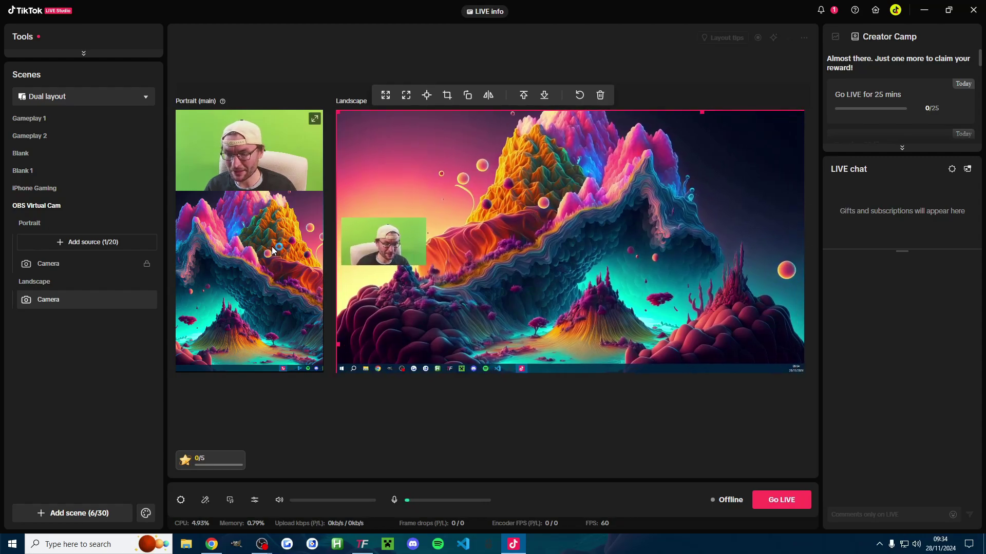
Step: Lock the landscape feed, then flip, realign to the top, and lock the portrait feed
{"action": "left_click", "coordinate": [147, 300]}
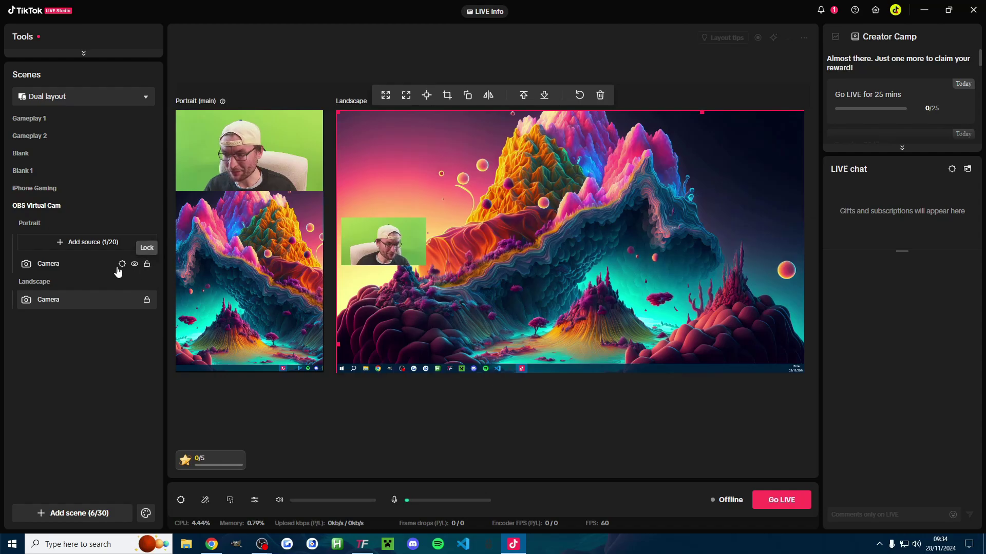
{"action": "left_click", "coordinate": [92, 270]}
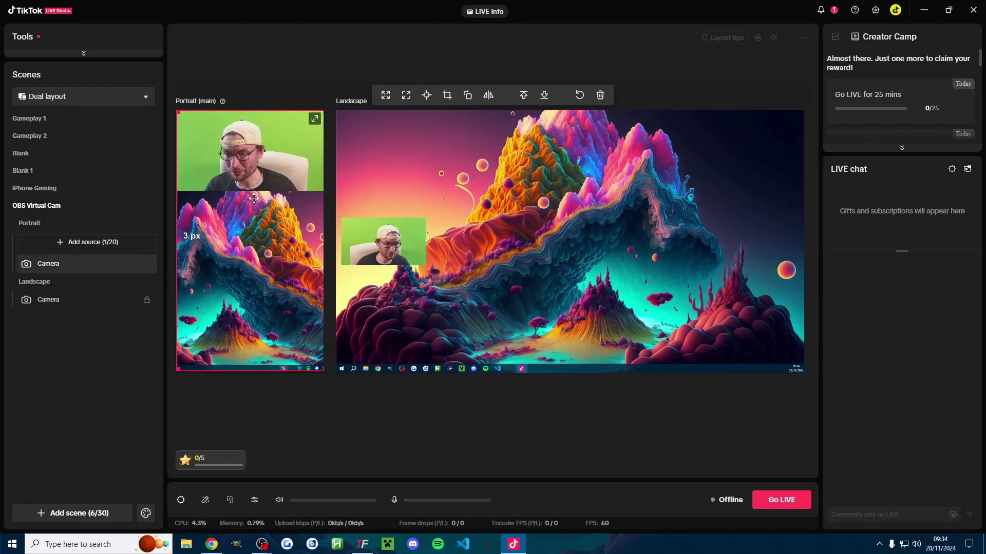
{"action": "left_click_drag", "start_coordinate": [252, 198], "coordinate": [253, 198]}
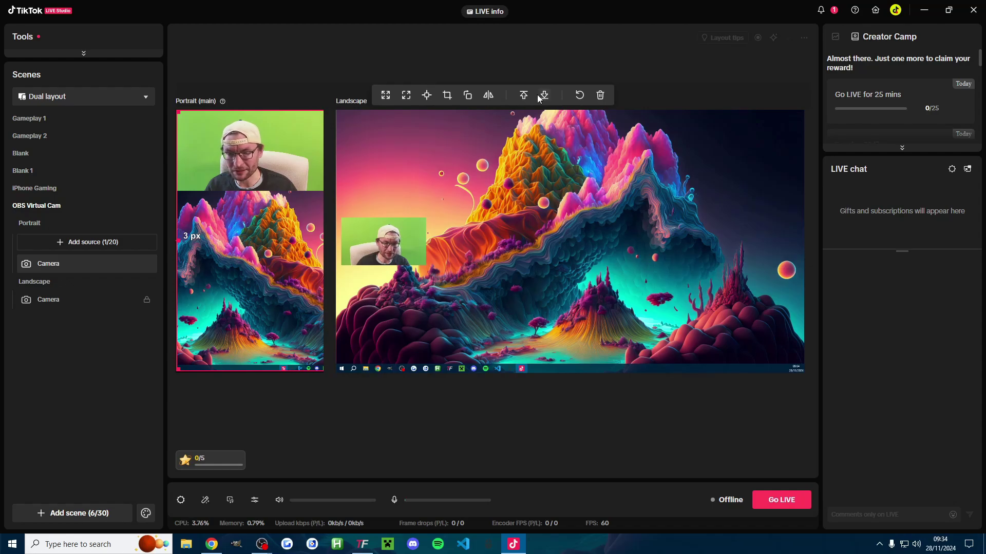
{"action": "left_click", "coordinate": [488, 98]}
{"action": "left_click_drag", "start_coordinate": [208, 183], "coordinate": [236, 187]}
{"action": "left_click", "coordinate": [147, 266]}
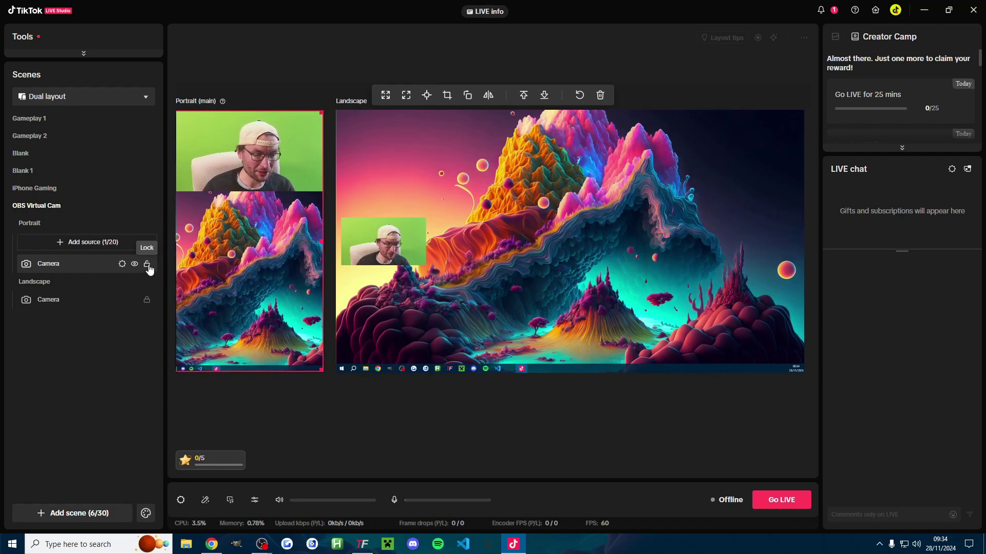
{"action": "left_click", "coordinate": [400, 424]}
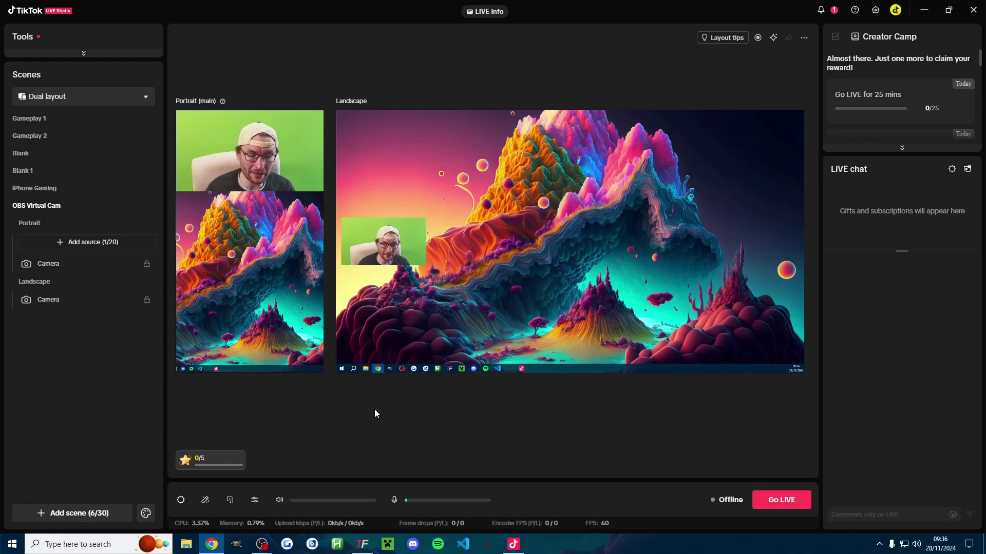
Step: Open the audio mixer and review the primary speaker's settings
{"action": "left_click", "coordinate": [254, 500]}
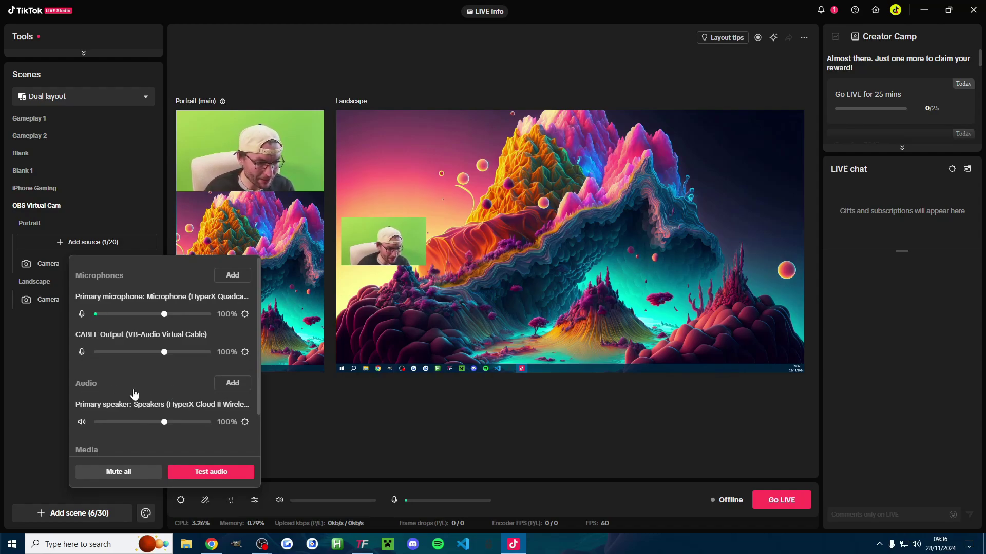
{"action": "left_click", "coordinate": [245, 422]}
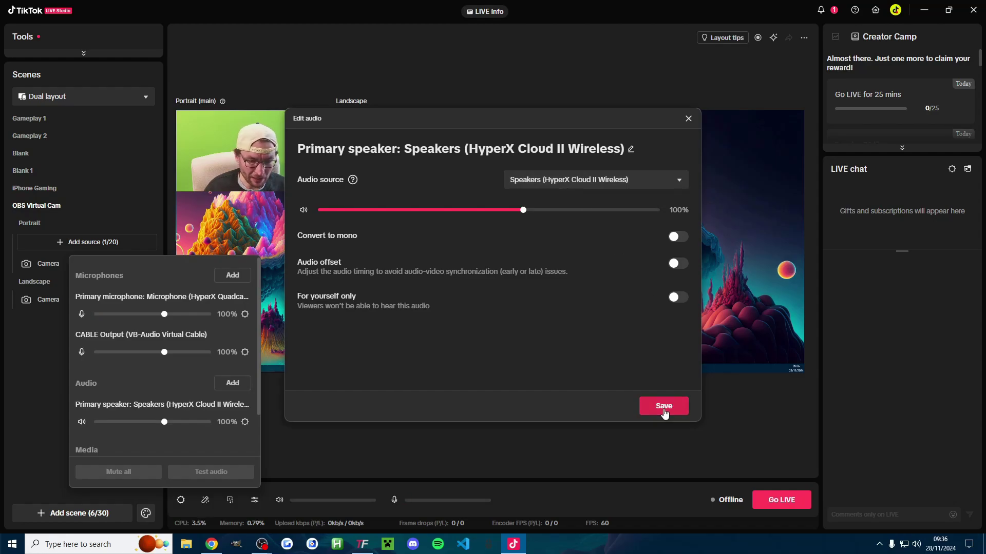
{"action": "left_click", "coordinate": [661, 408]}
Step: Enable noise suppression at High on the primary microphone and save it
{"action": "left_click", "coordinate": [246, 315]}
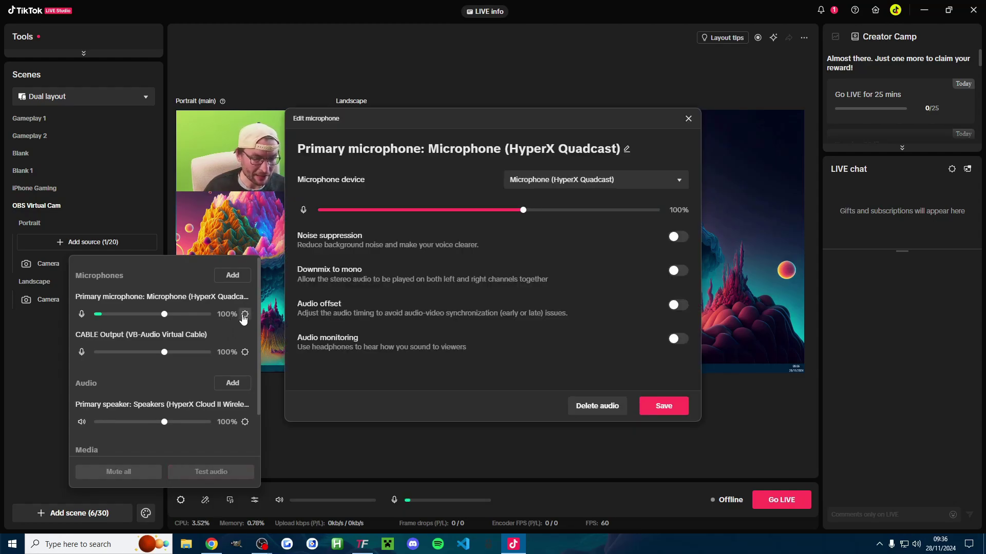
{"action": "left_click", "coordinate": [679, 239]}
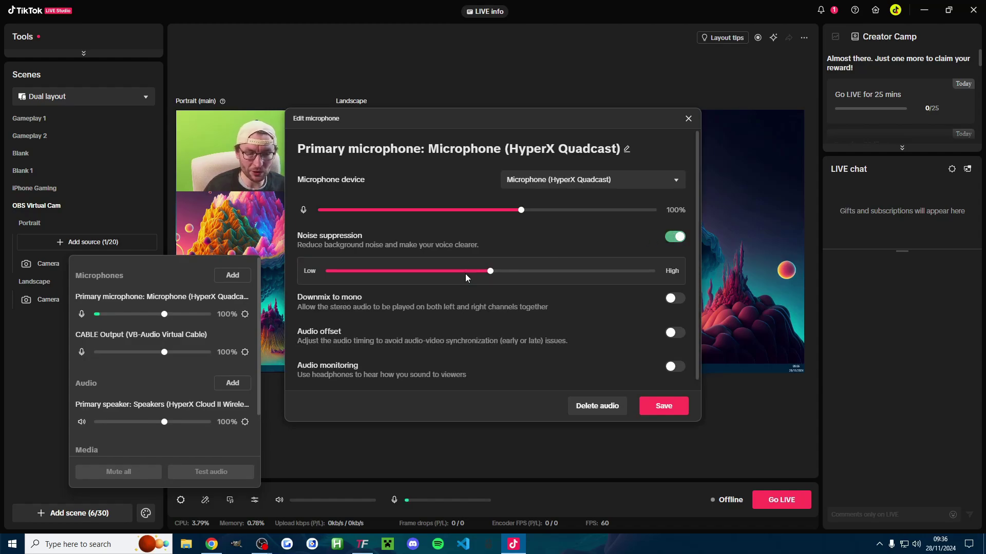
{"action": "left_click_drag", "start_coordinate": [491, 272], "coordinate": [679, 281]}
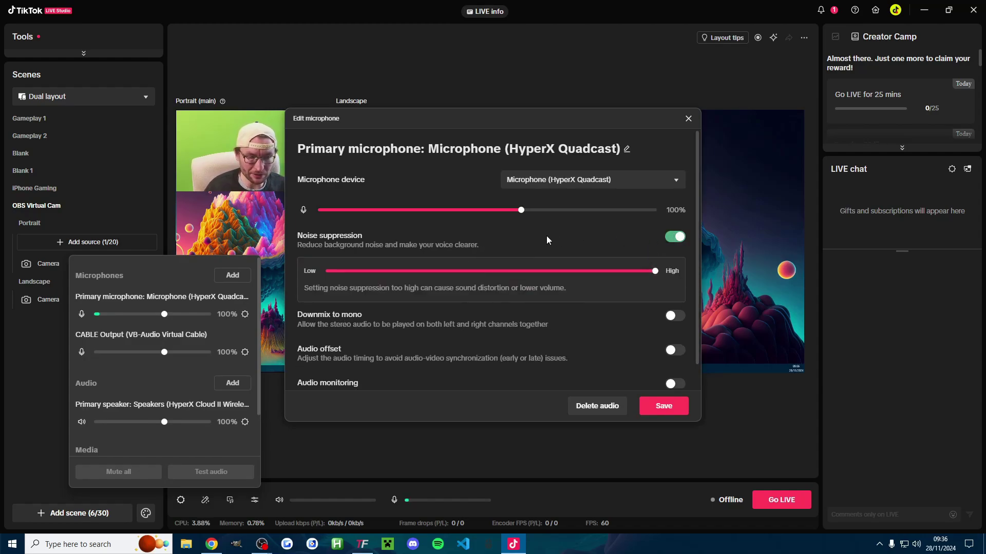
{"action": "left_click", "coordinate": [664, 406]}
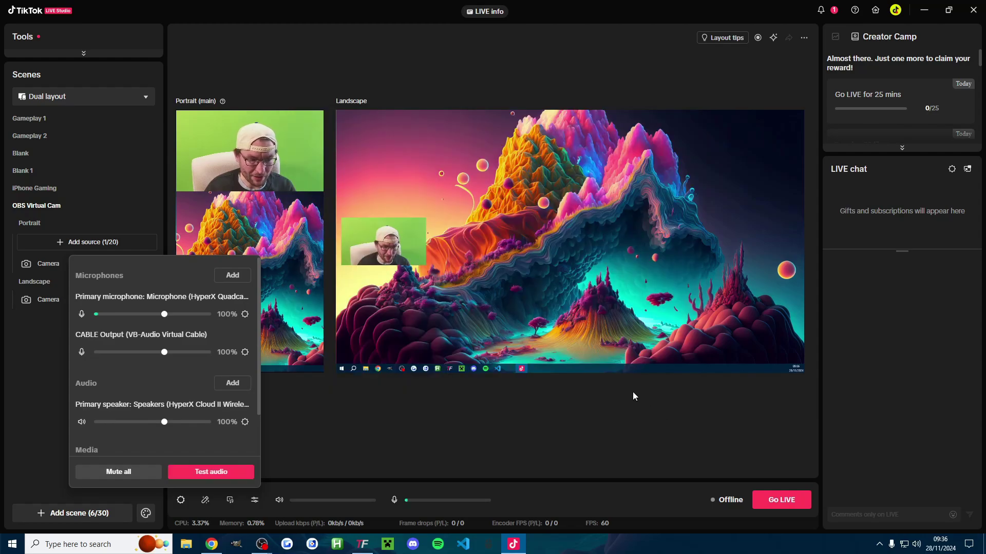
{"action": "left_click", "coordinate": [442, 431]}
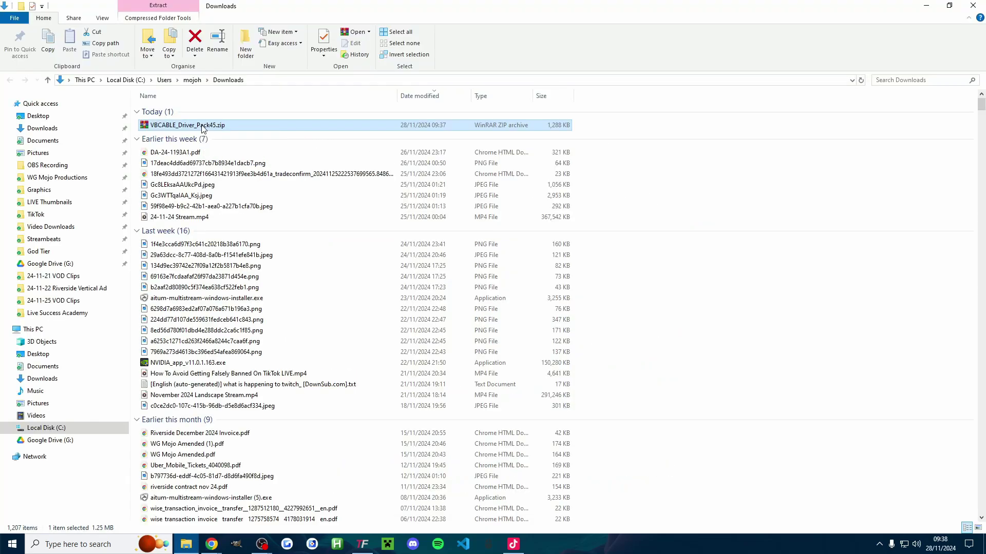
Step: Extract VBCABLE_Driver_Pack45.zip here and install the driver via VBCABLE_Setup_x64.exe
{"action": "right_click", "coordinate": [201, 126]}
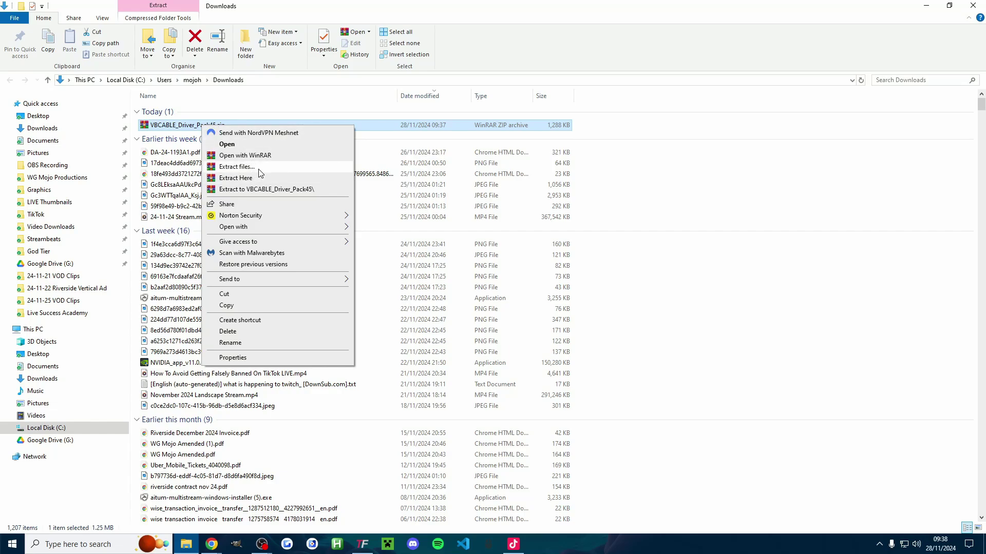
{"action": "left_click", "coordinate": [272, 189]}
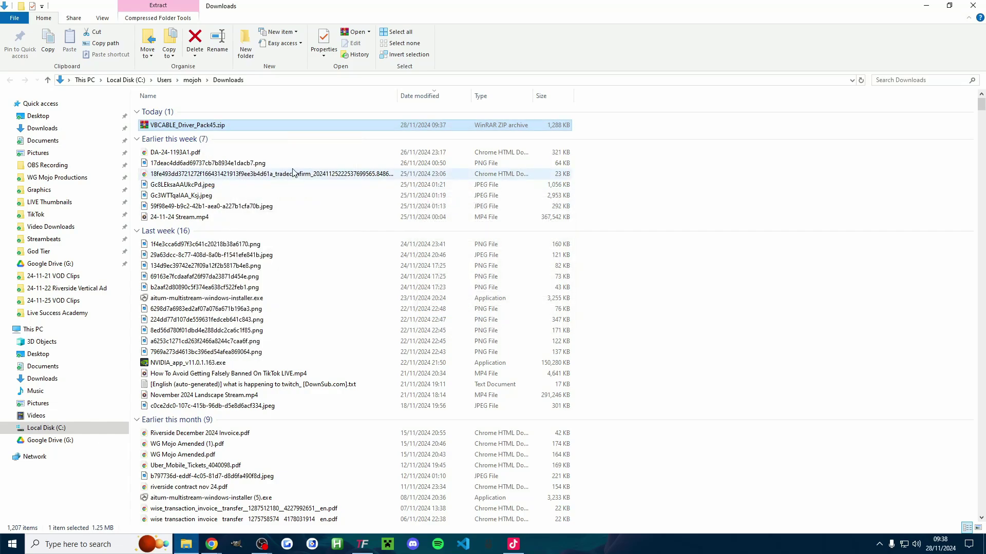
{"action": "double_click", "coordinate": [197, 136]}
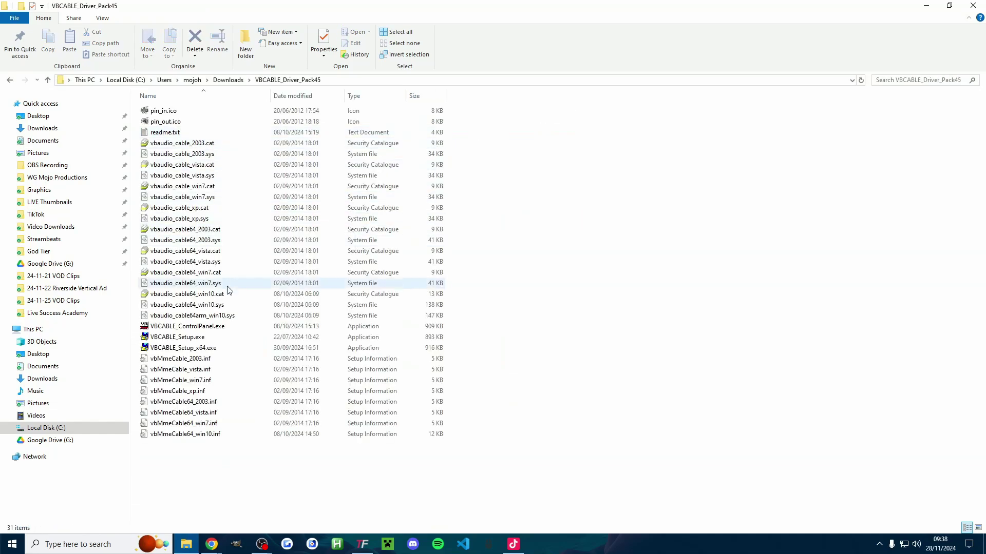
{"action": "double_click", "coordinate": [204, 350]}
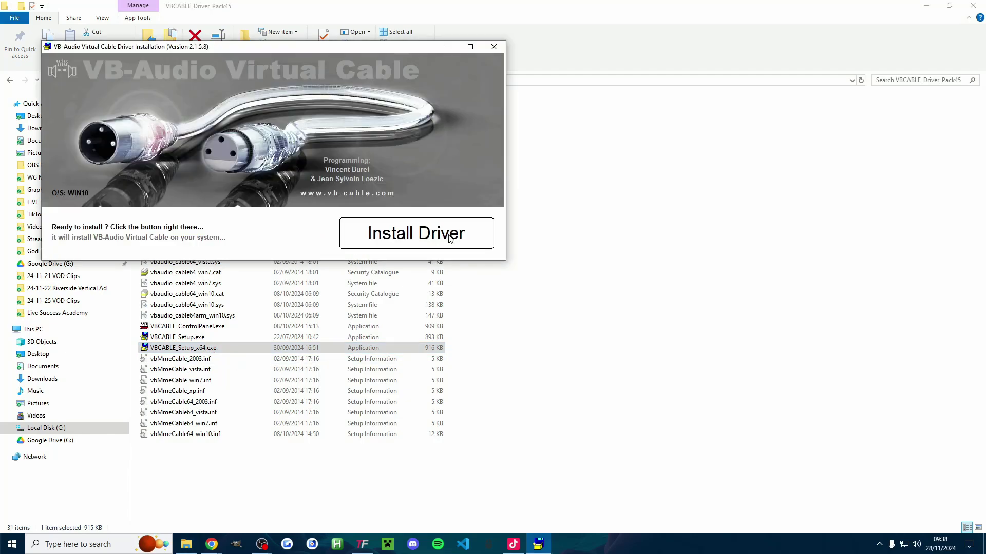
{"action": "left_click", "coordinate": [447, 241]}
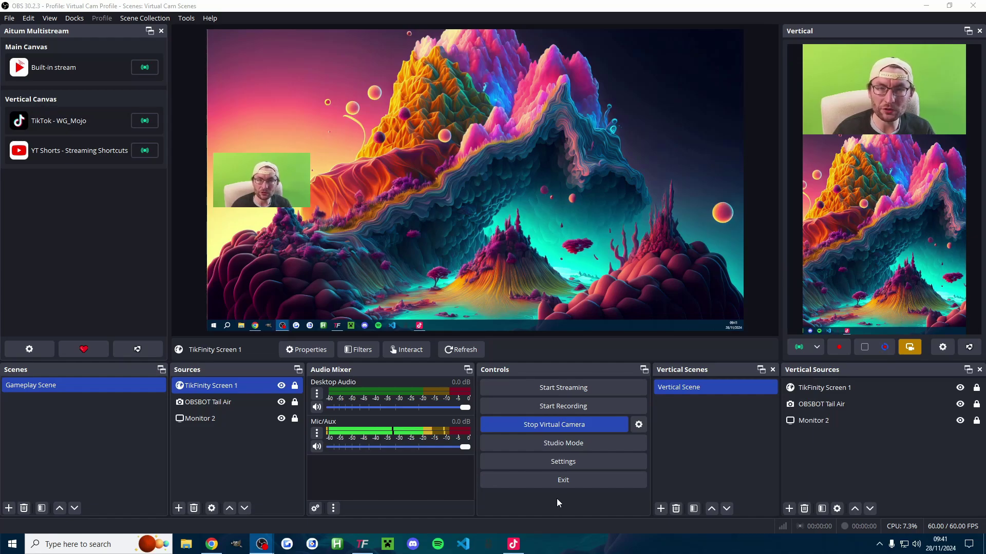
Step: Set the OBS audio Monitoring Device to CABLE Input and apply the settings
{"action": "left_click", "coordinate": [549, 463]}
{"action": "left_click", "coordinate": [268, 166]}
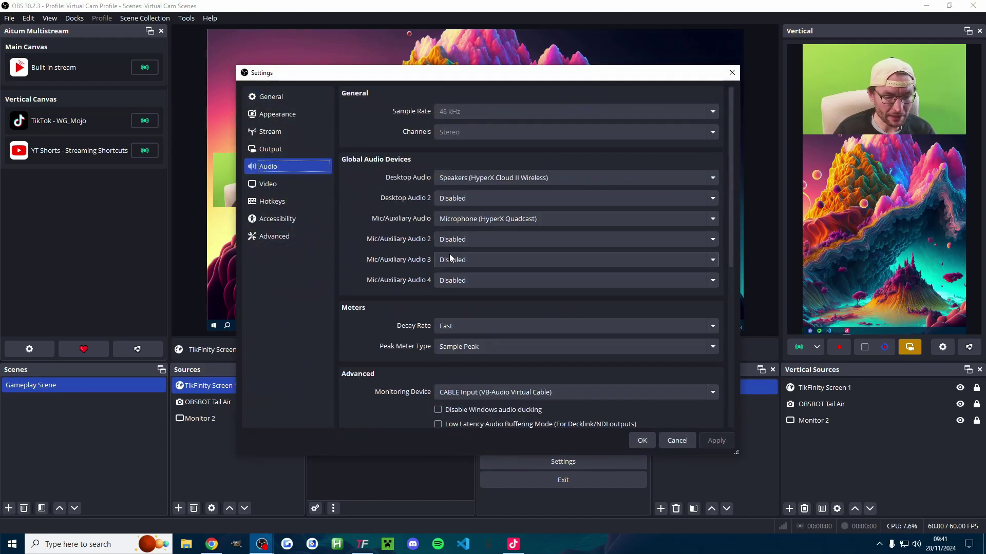
{"action": "scroll", "coordinate": [409, 254], "scroll_direction": "down", "scroll_amount": 2}
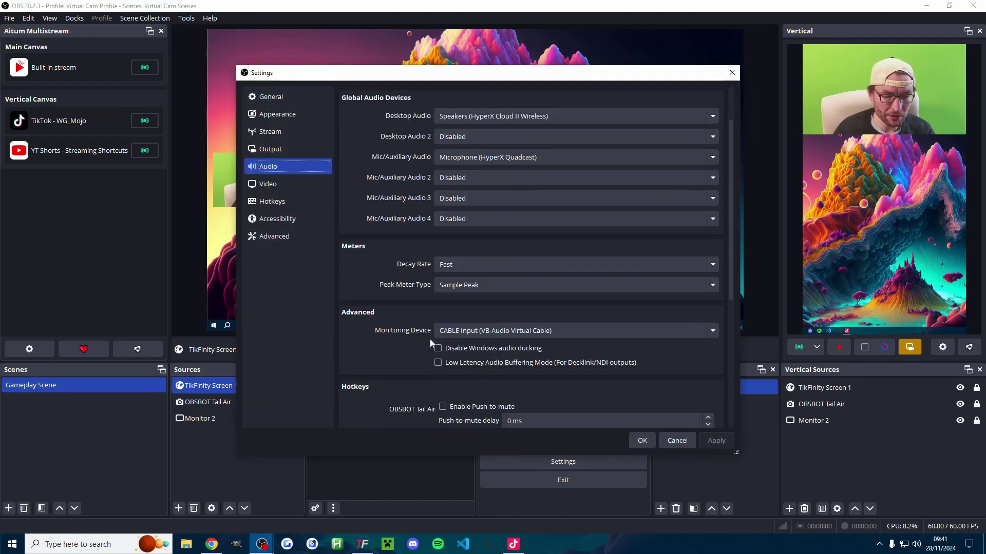
{"action": "left_click", "coordinate": [462, 334]}
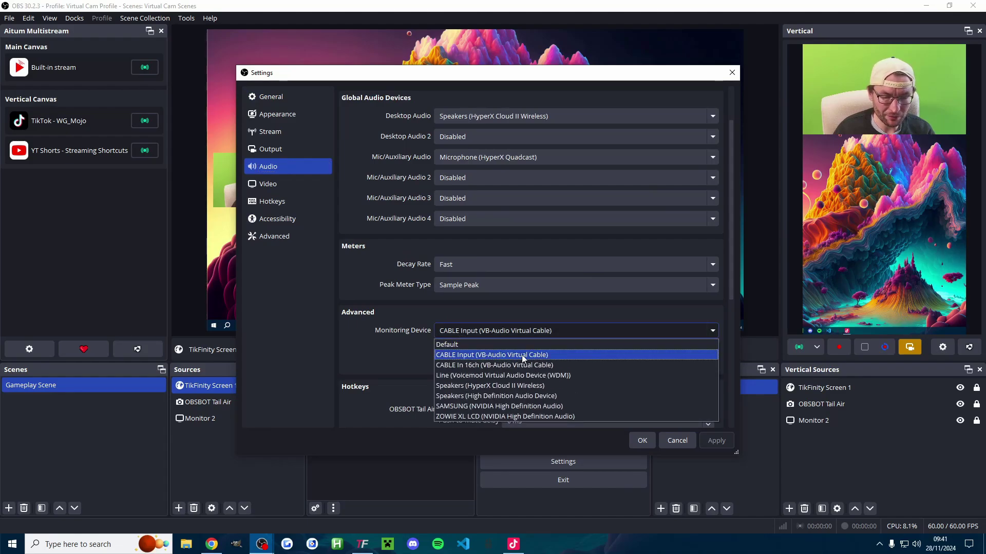
{"action": "left_click", "coordinate": [538, 358]}
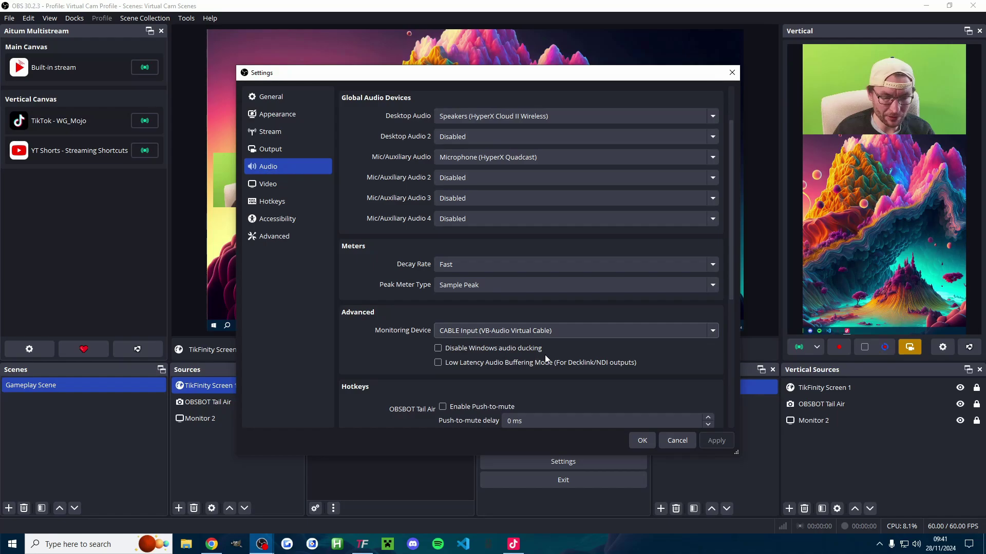
{"action": "left_click", "coordinate": [638, 441]}
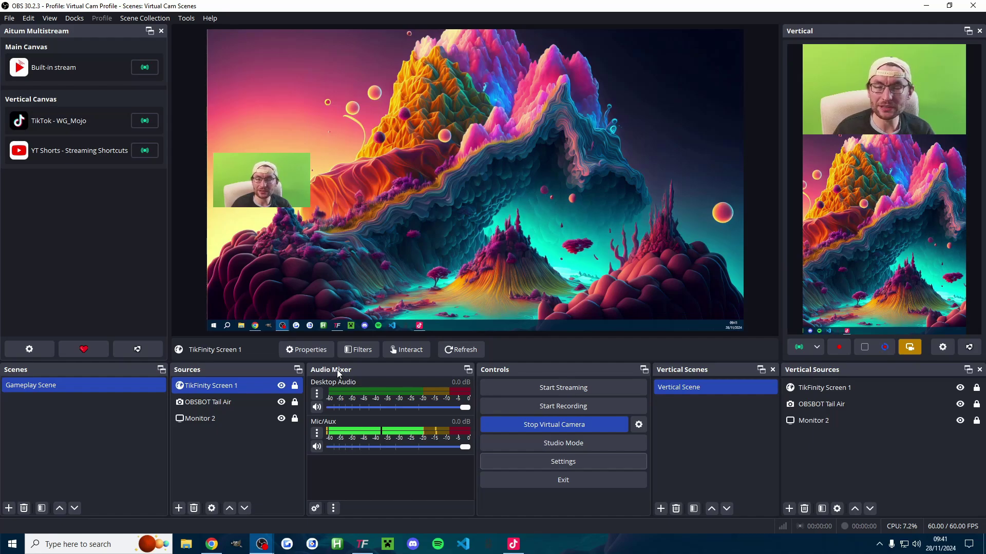
Step: Set Mic/Aux to Monitor Only (mute output) in Advanced Audio Properties
{"action": "left_click", "coordinate": [317, 433]}
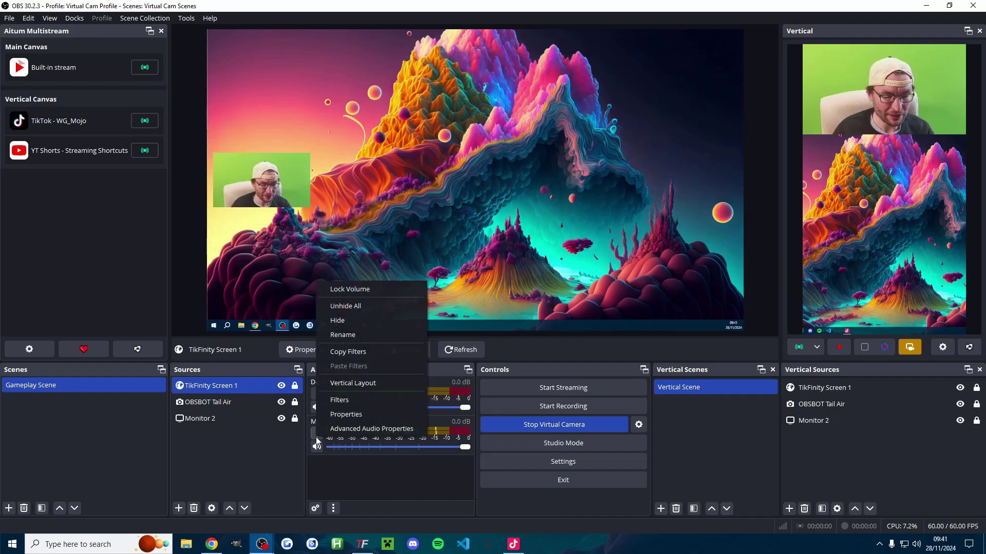
{"action": "left_click", "coordinate": [355, 427]}
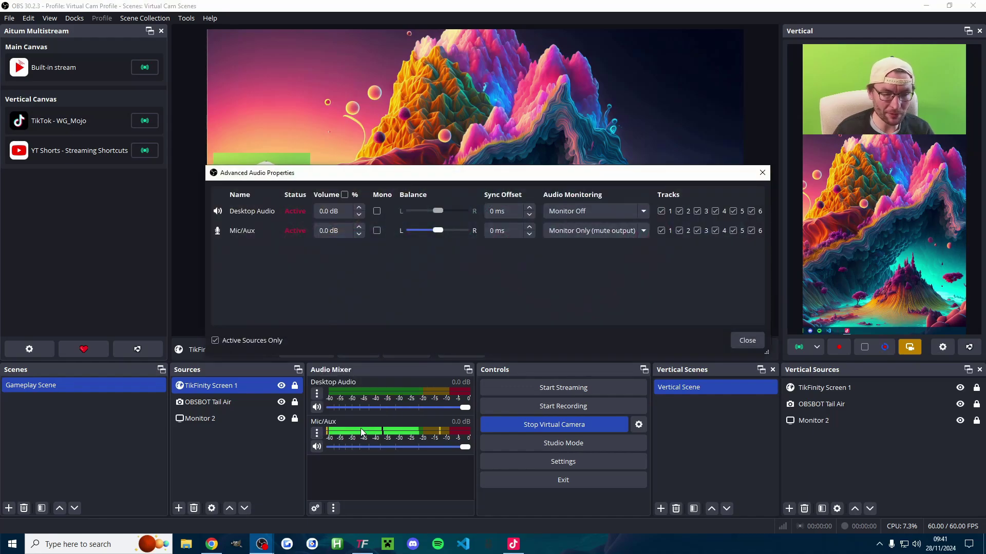
{"action": "left_click", "coordinate": [593, 231]}
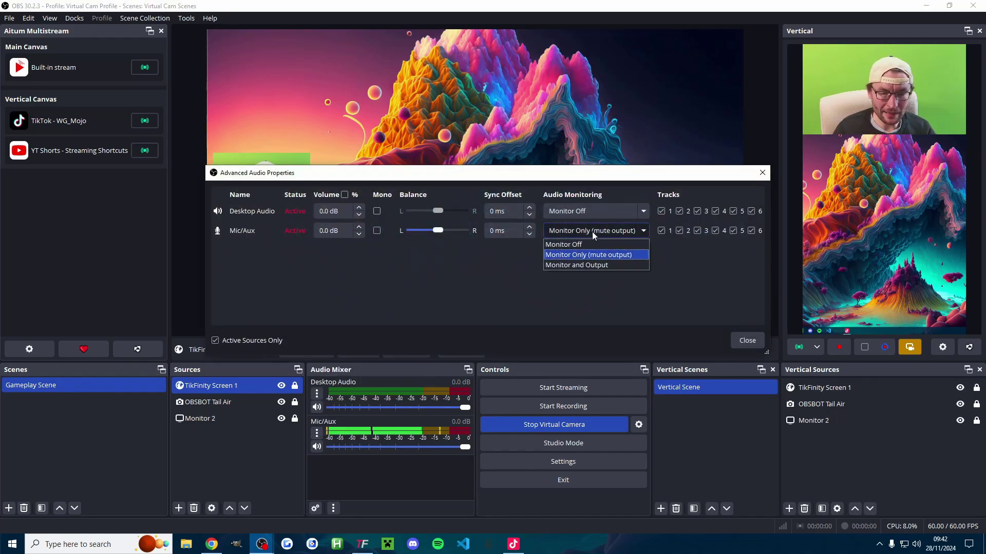
{"action": "left_click", "coordinate": [608, 256]}
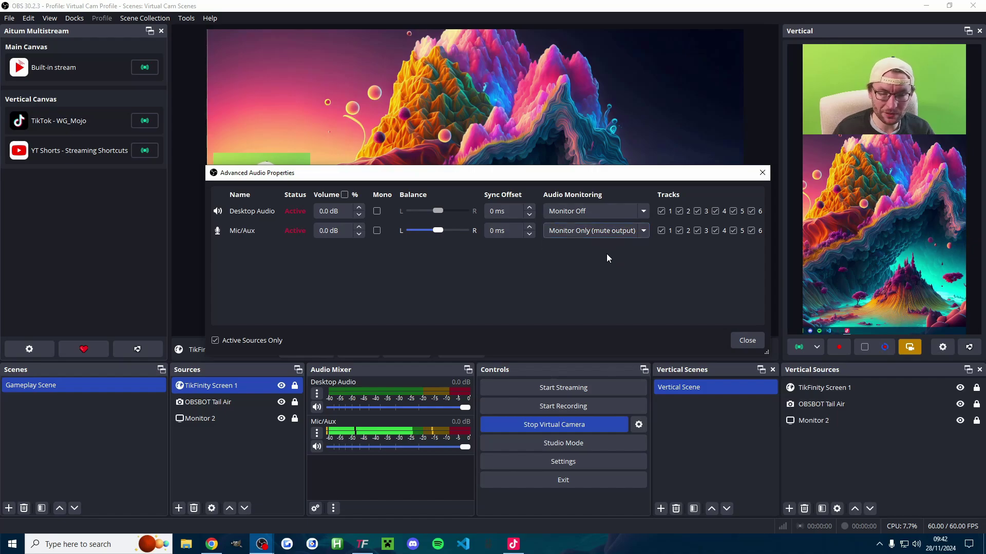
{"action": "left_click", "coordinate": [748, 339]}
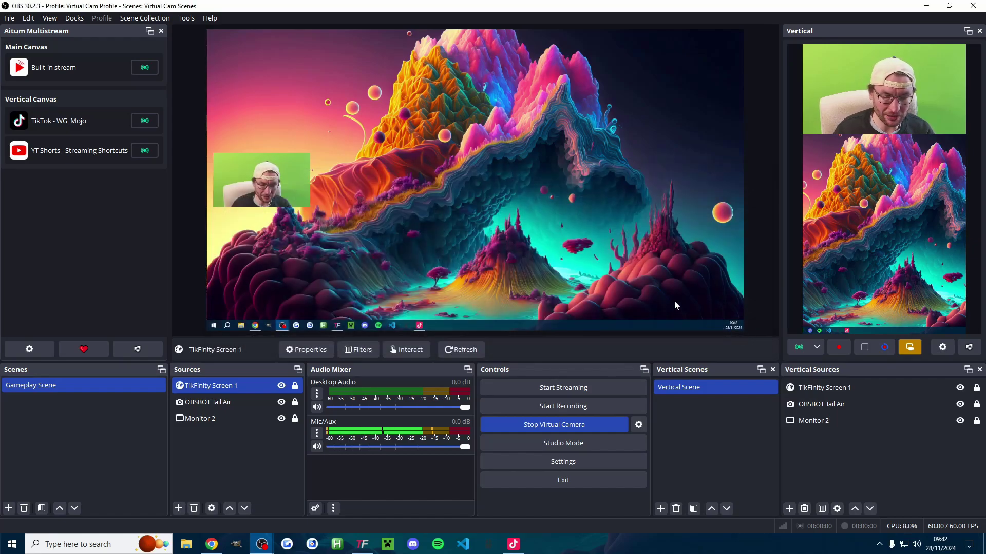
{"action": "left_click", "coordinate": [513, 544]}
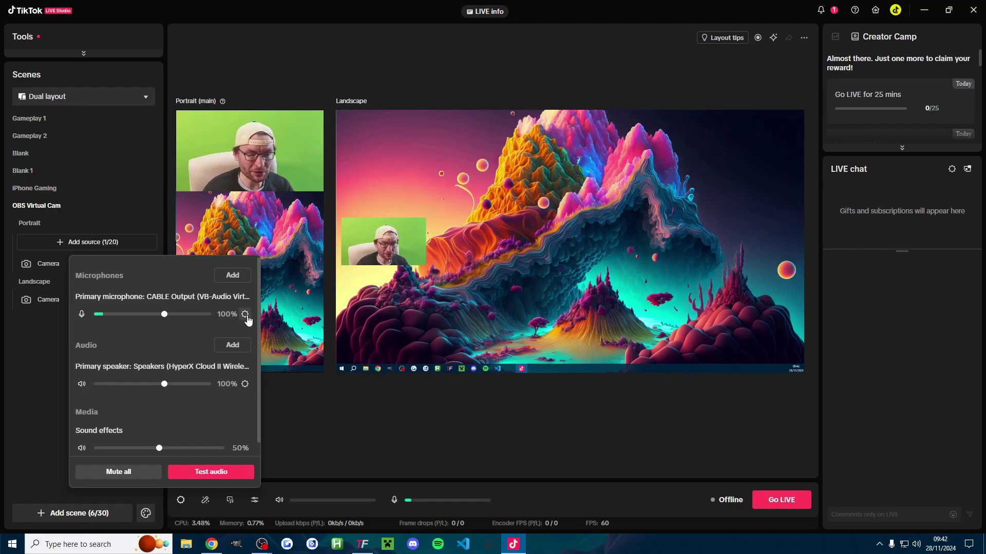
{"action": "left_click", "coordinate": [245, 314]}
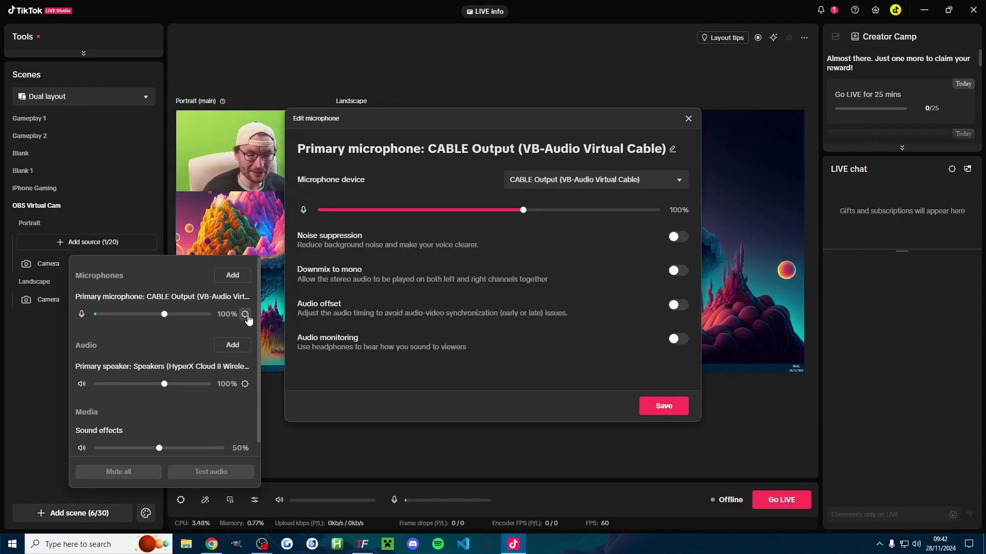
{"action": "left_click", "coordinate": [688, 119]}
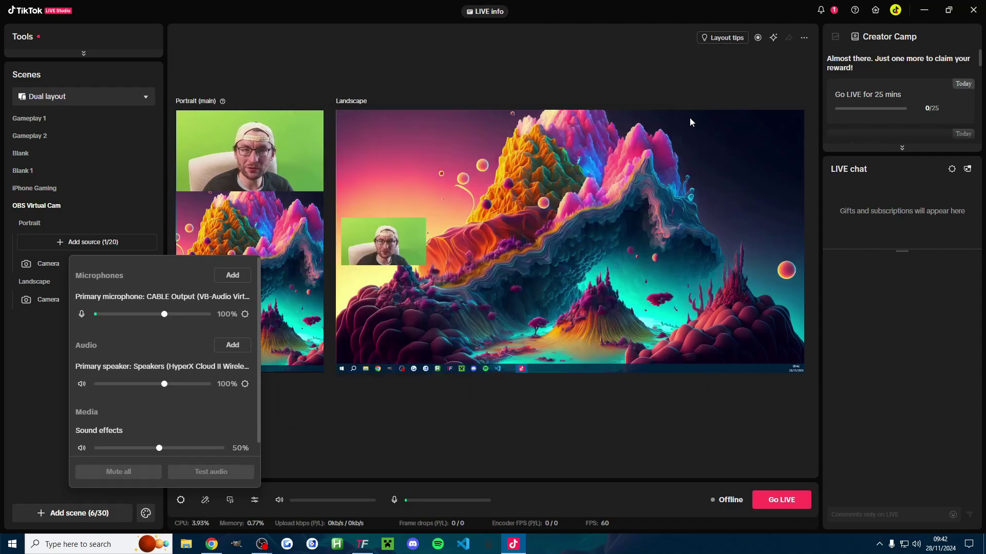
{"action": "left_click", "coordinate": [246, 315]}
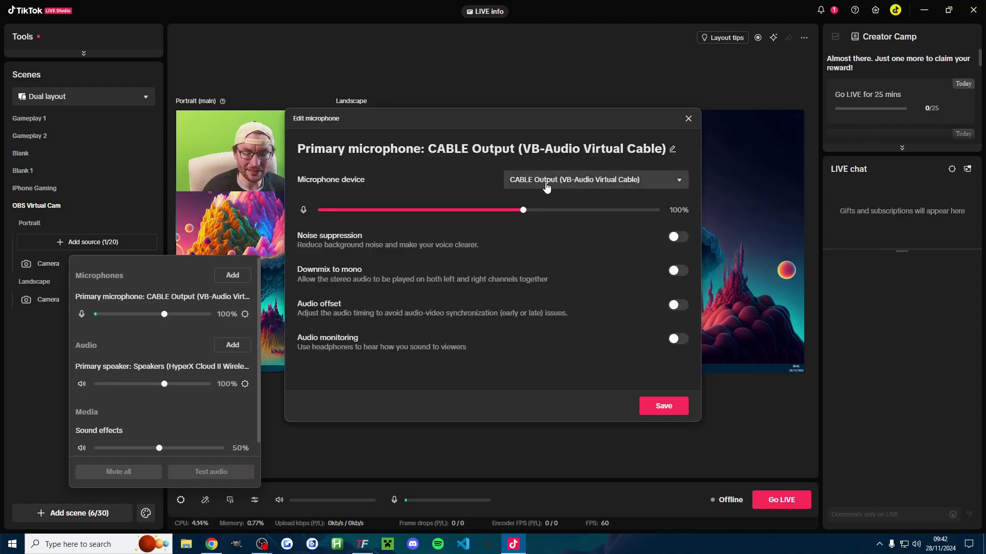
{"action": "left_click", "coordinate": [564, 186]}
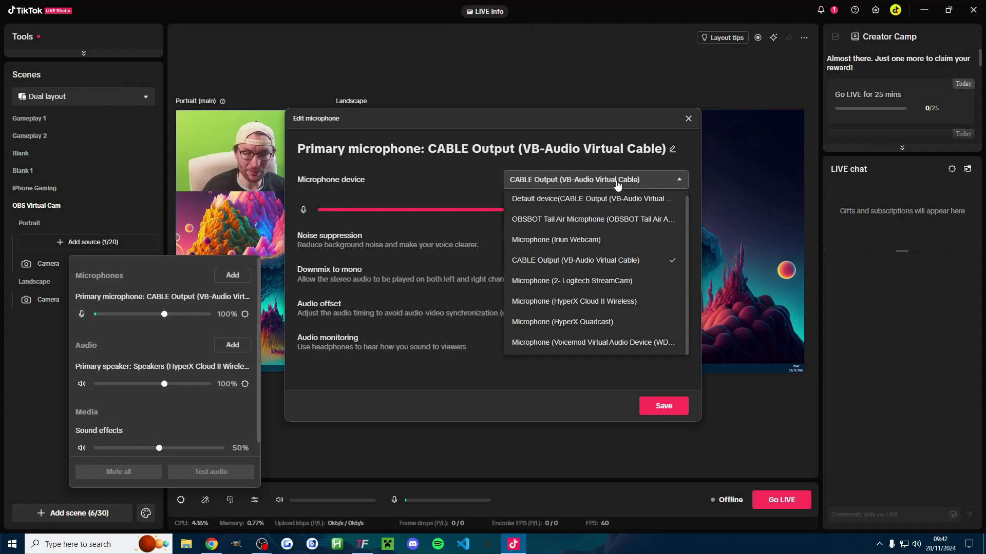
{"action": "left_click", "coordinate": [433, 176]}
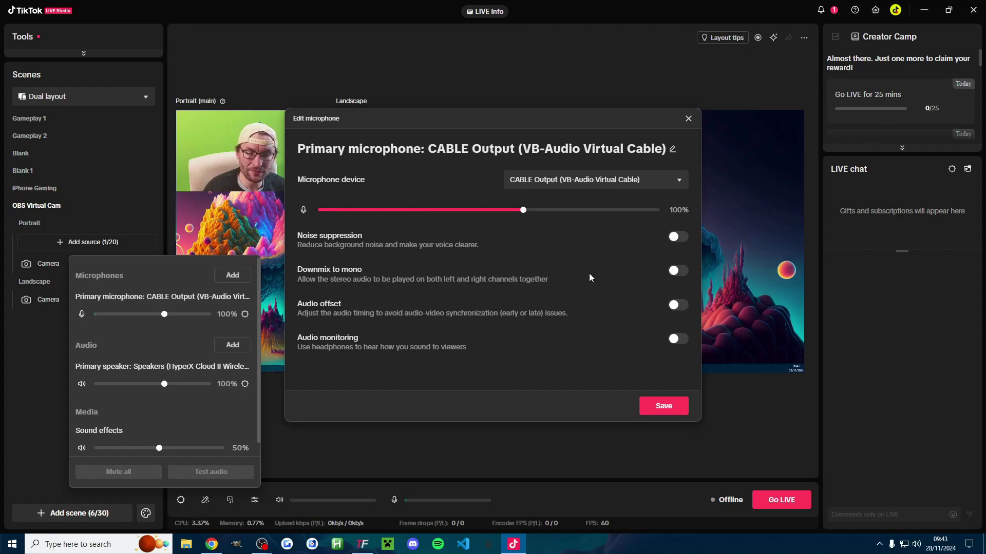
{"action": "key", "text": "Escape"}
{"action": "left_click", "coordinate": [411, 462]}
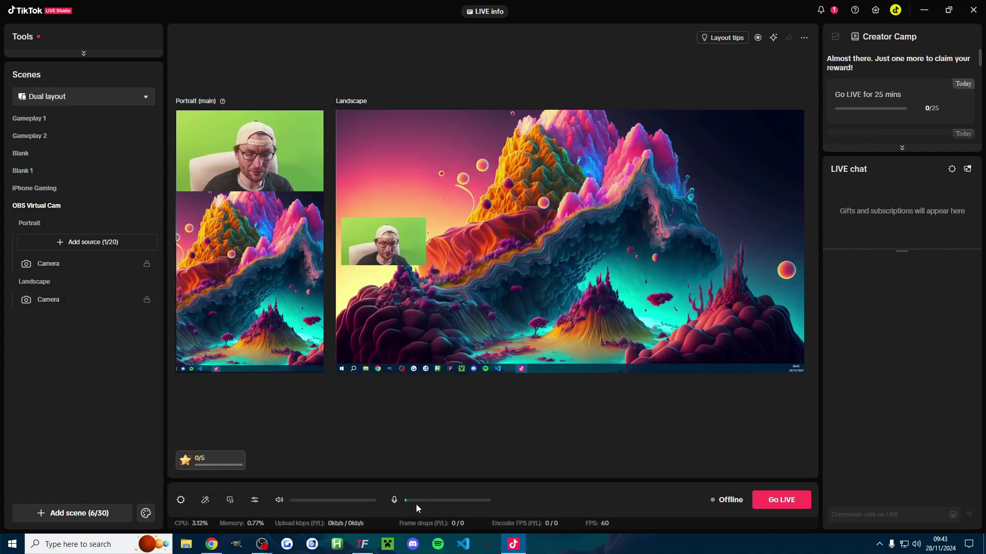
Step: Set OBS Desktop Audio to Monitor Only (mute output) and check the CABLE Input playback volume
{"action": "key", "text": "alt+Tab"}
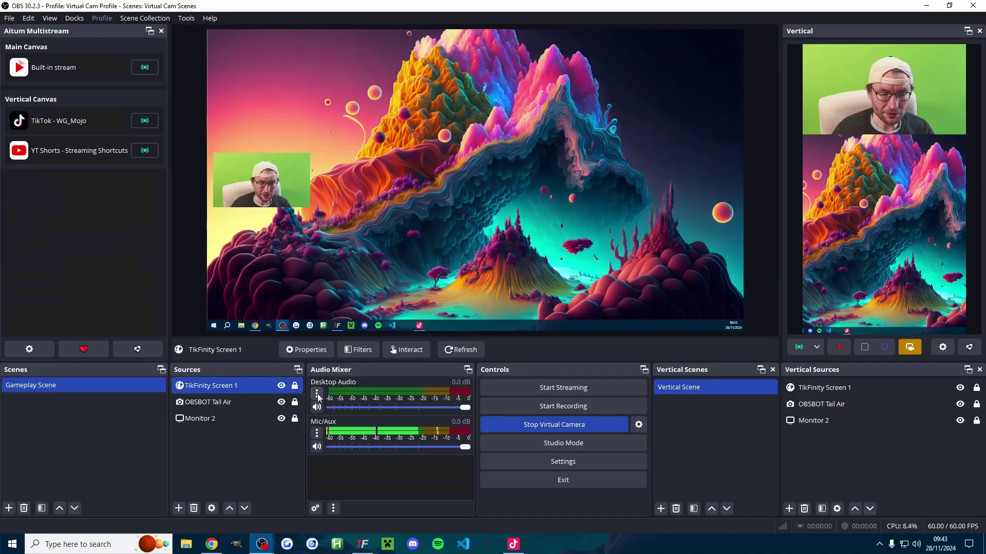
{"action": "left_click", "coordinate": [317, 394]}
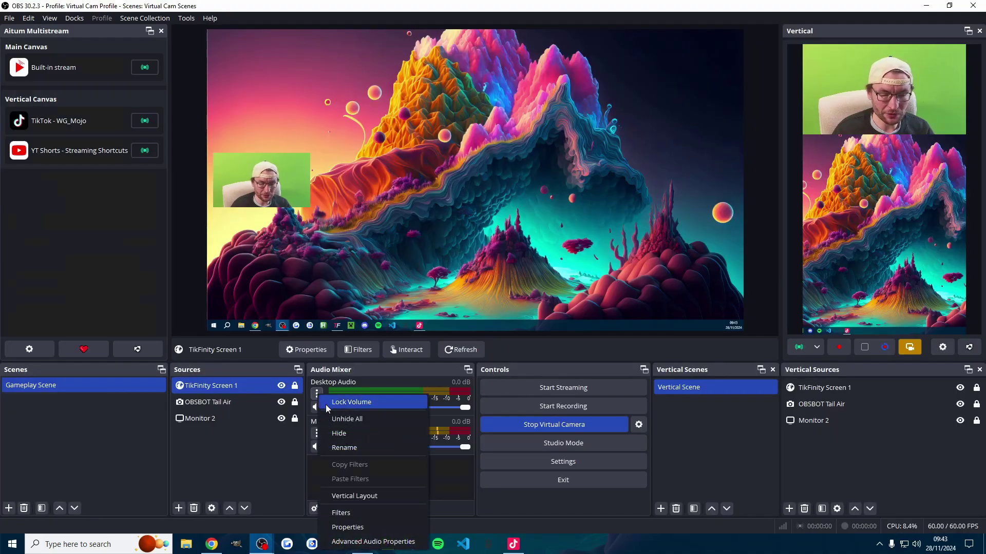
{"action": "left_click", "coordinate": [373, 542]}
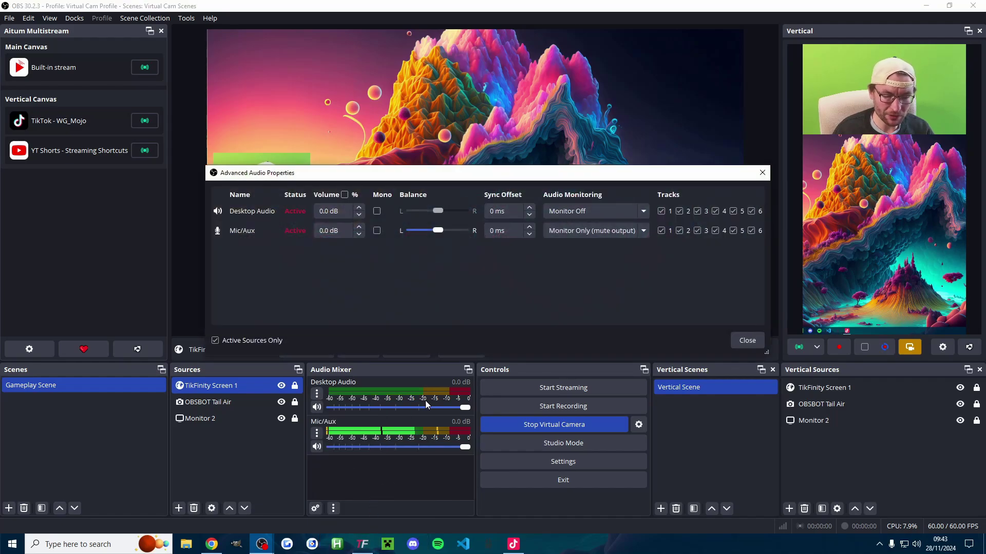
{"action": "left_click", "coordinate": [610, 210]}
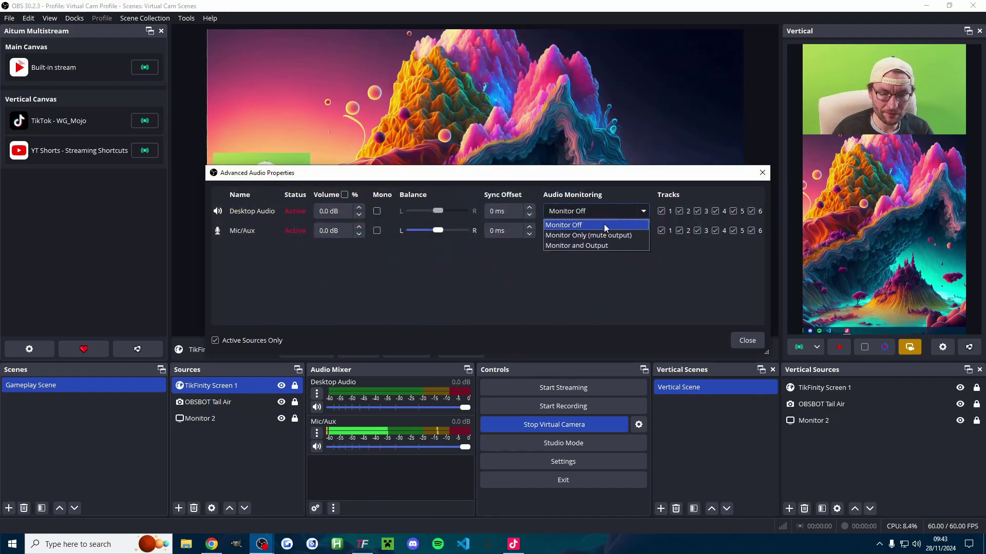
{"action": "left_click", "coordinate": [611, 235]}
{"action": "scroll", "coordinate": [616, 235], "scroll_direction": "down", "scroll_amount": 1}
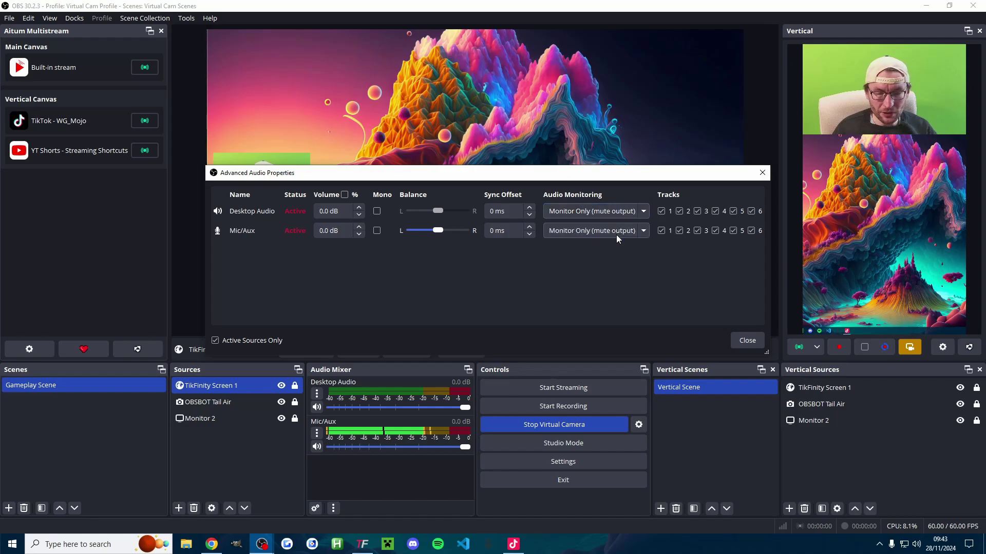
{"action": "left_click", "coordinate": [746, 341]}
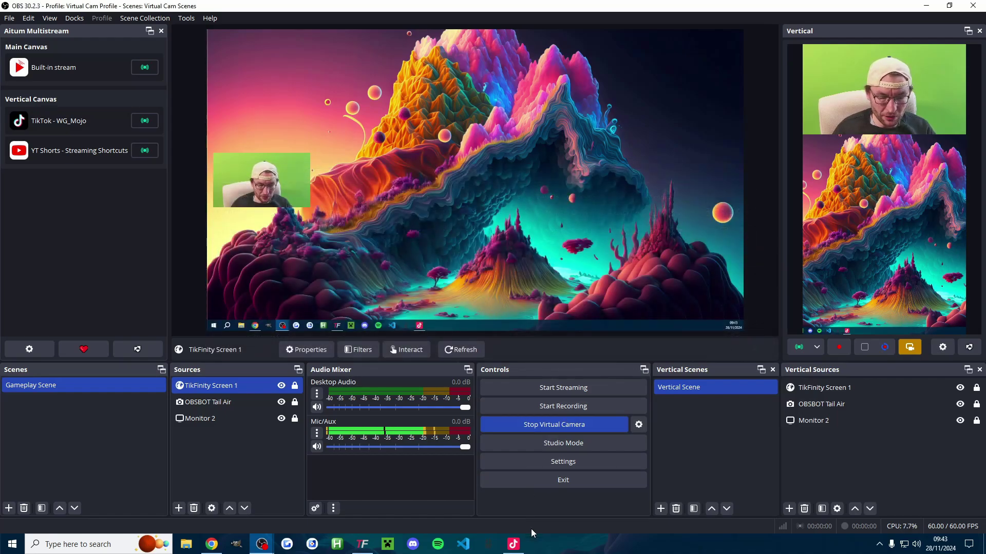
{"action": "left_click", "coordinate": [513, 543]}
{"action": "left_click", "coordinate": [917, 544]}
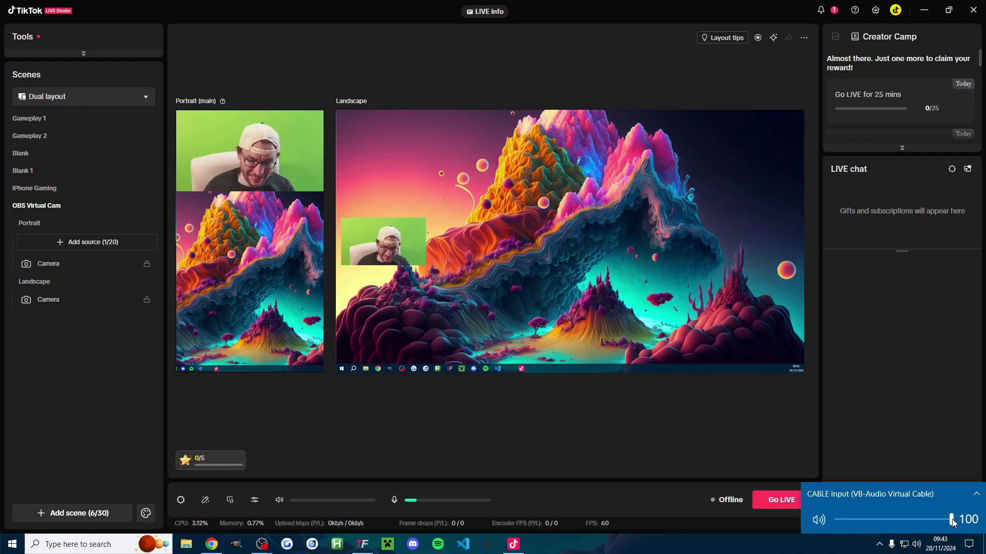
Step: Open the primary microphone's edit settings from the audio mixer to confirm CABLE Output
{"action": "left_click", "coordinate": [316, 417]}
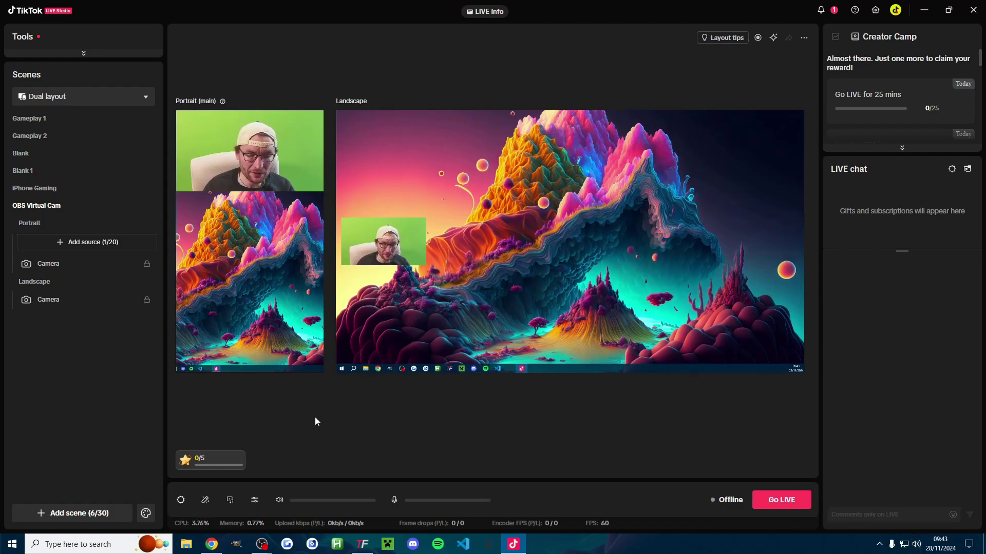
{"action": "left_click", "coordinate": [253, 503]}
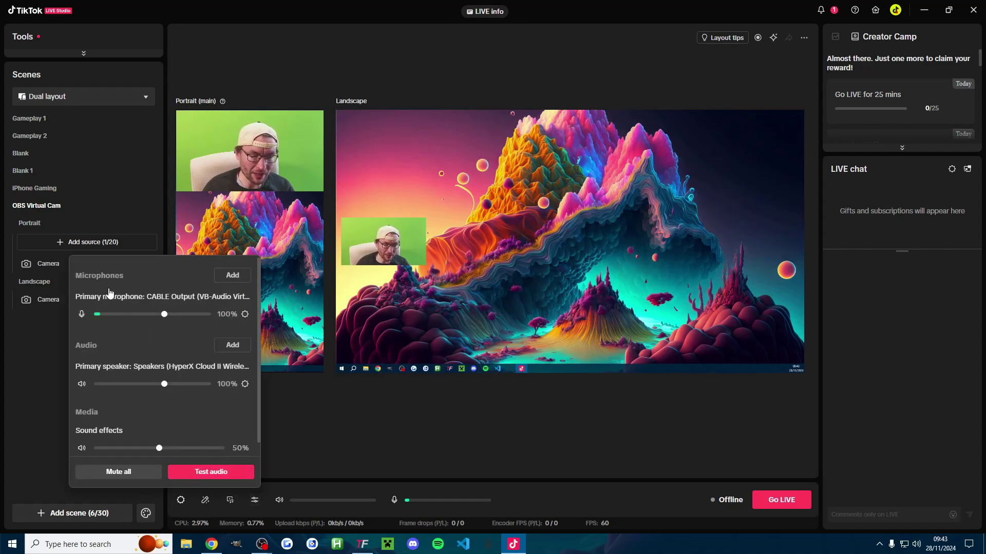
{"action": "left_click", "coordinate": [245, 314]}
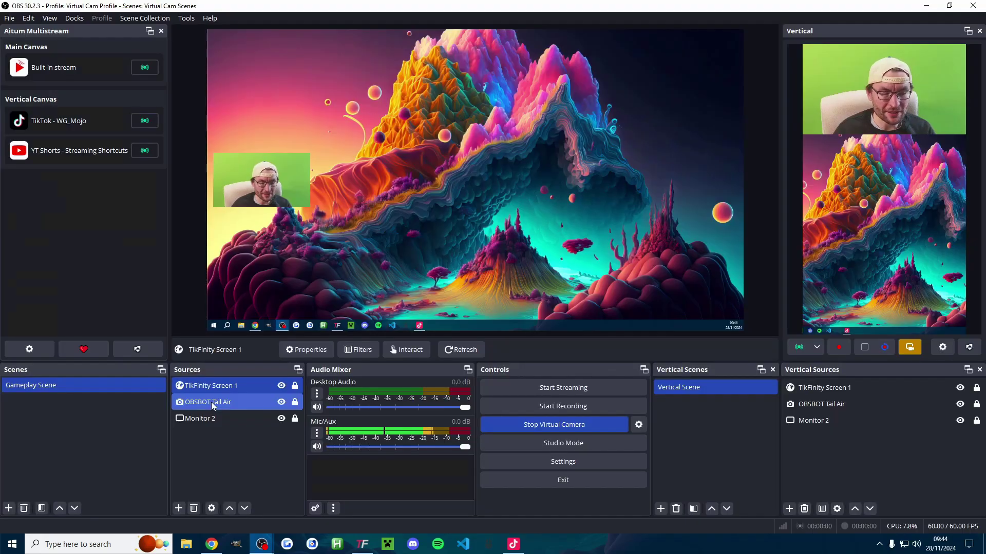
{"action": "right_click", "coordinate": [213, 402]}
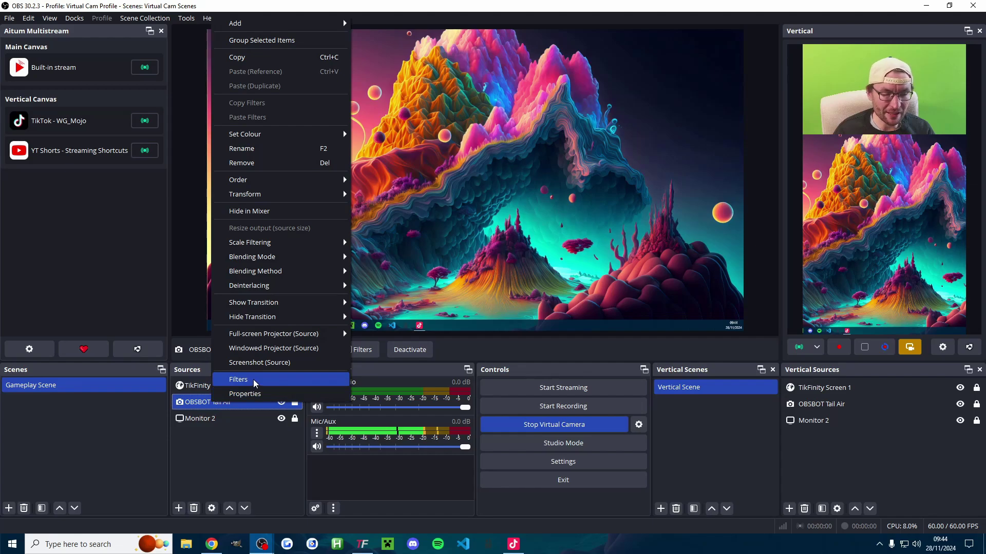
{"action": "left_click", "coordinate": [253, 381]}
{"action": "left_click", "coordinate": [280, 256]}
{"action": "left_click", "coordinate": [303, 241]}
{"action": "left_click", "coordinate": [281, 442]}
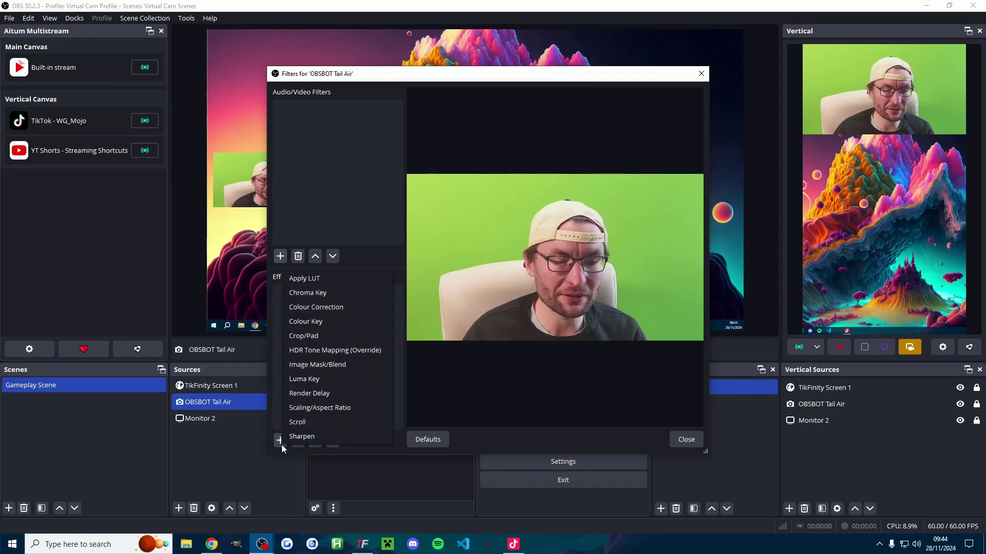
{"action": "left_click", "coordinate": [374, 161]}
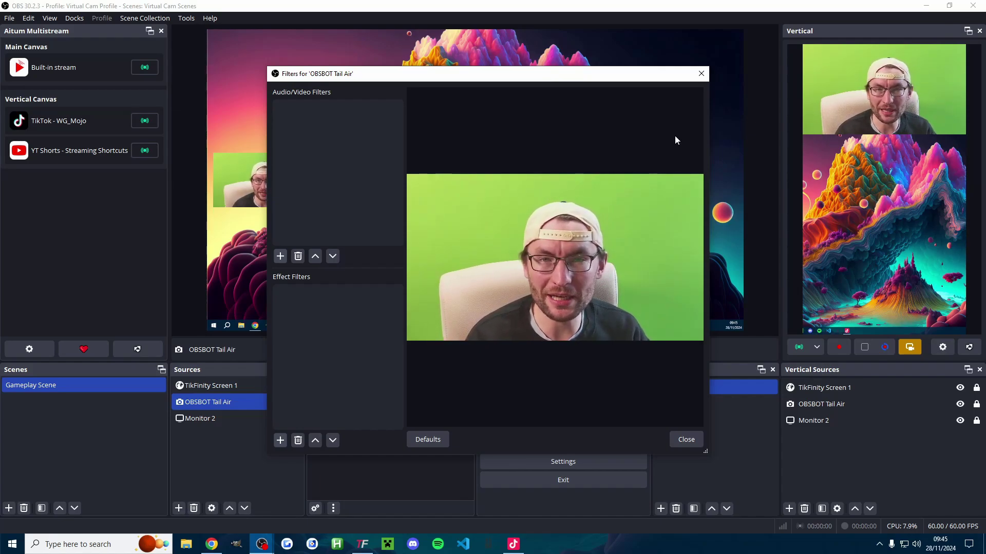
{"action": "key", "text": "Escape"}
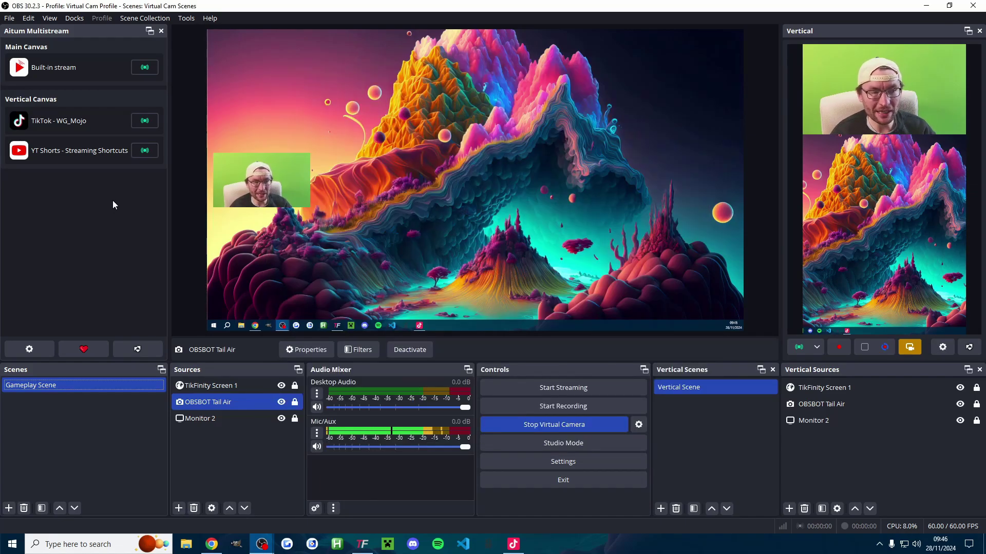